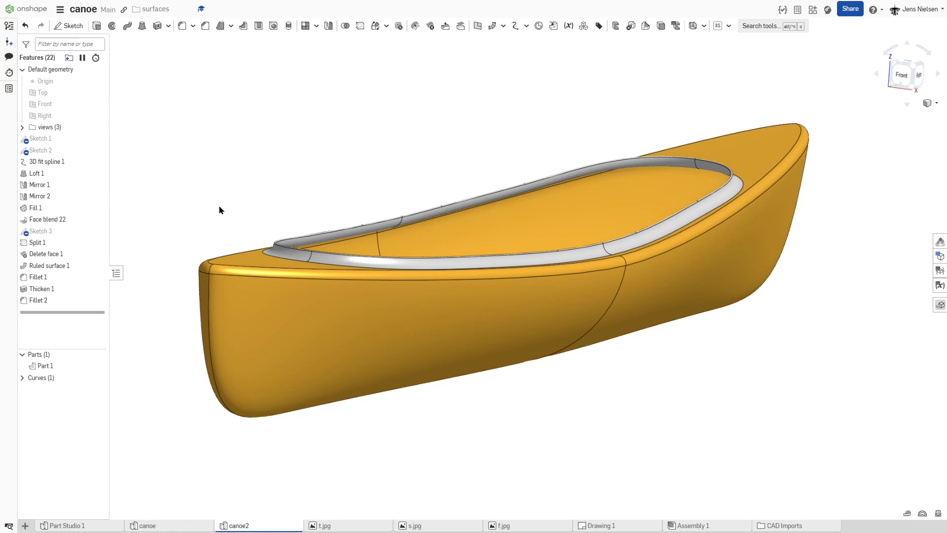
Step: Expand the views folder, show reference sketch s and hide Part 1 to see the side-view outline alone
right_drag(260, 186, 541, 281)
right_drag(501, 254, 513, 236)
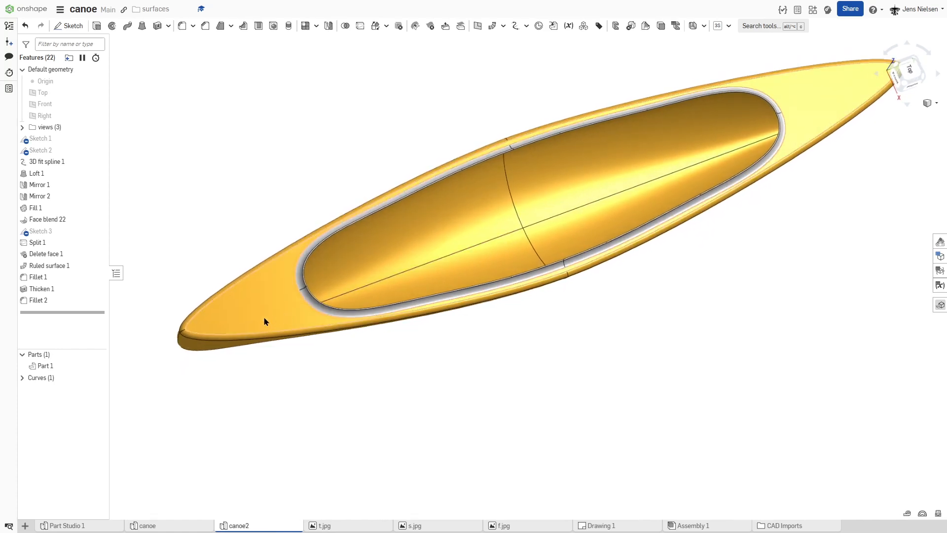
right_drag(524, 303, 201, 187)
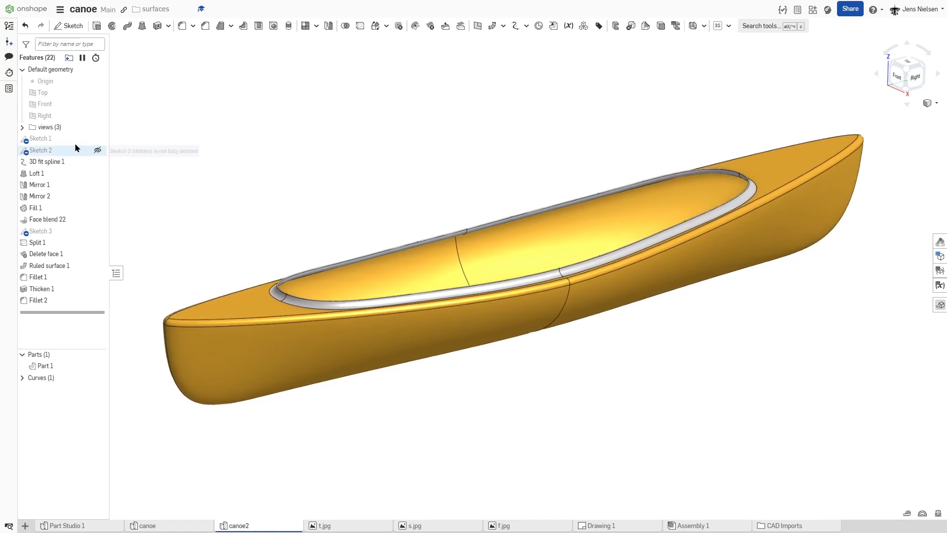
click(23, 128)
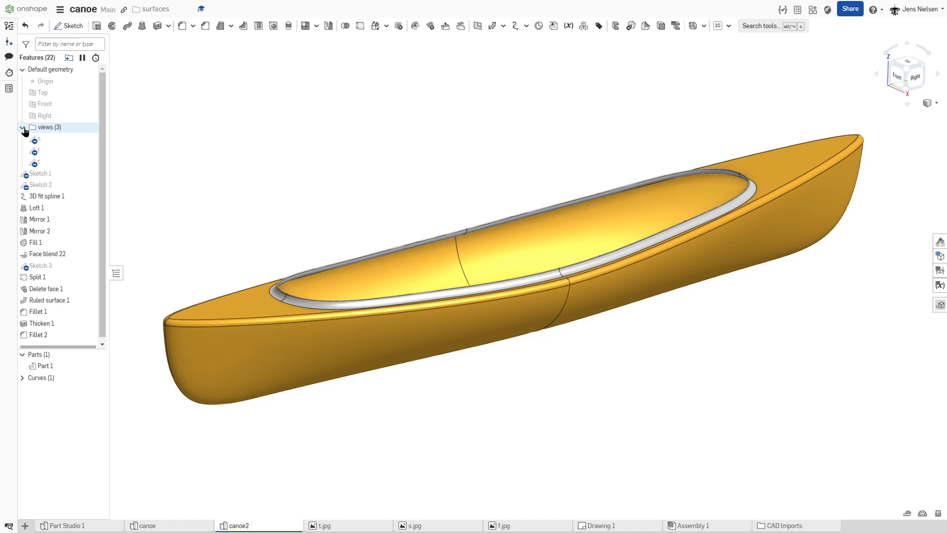
click(90, 140)
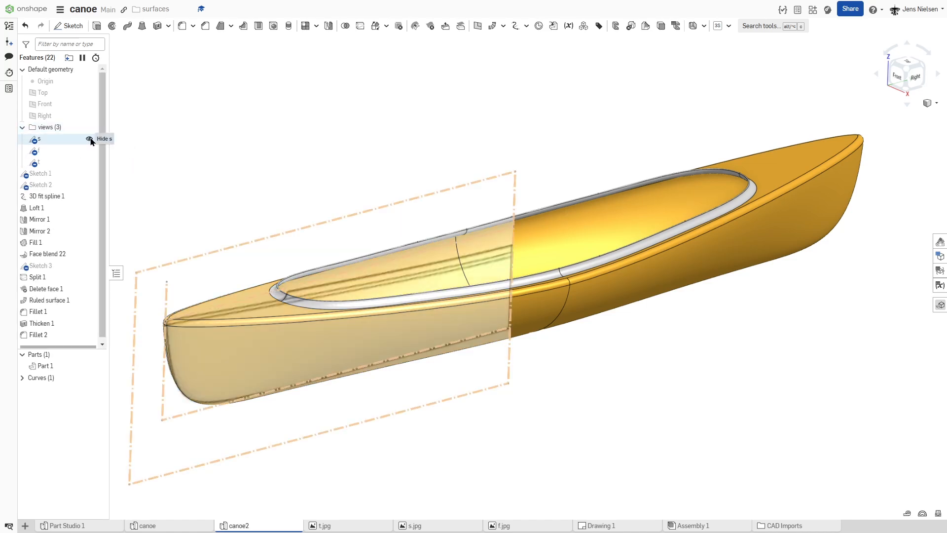
mouse_move(249, 163)
right_down()
mouse_move(332, 167)
mouse_move(303, 161)
mouse_move(273, 174)
right_up()
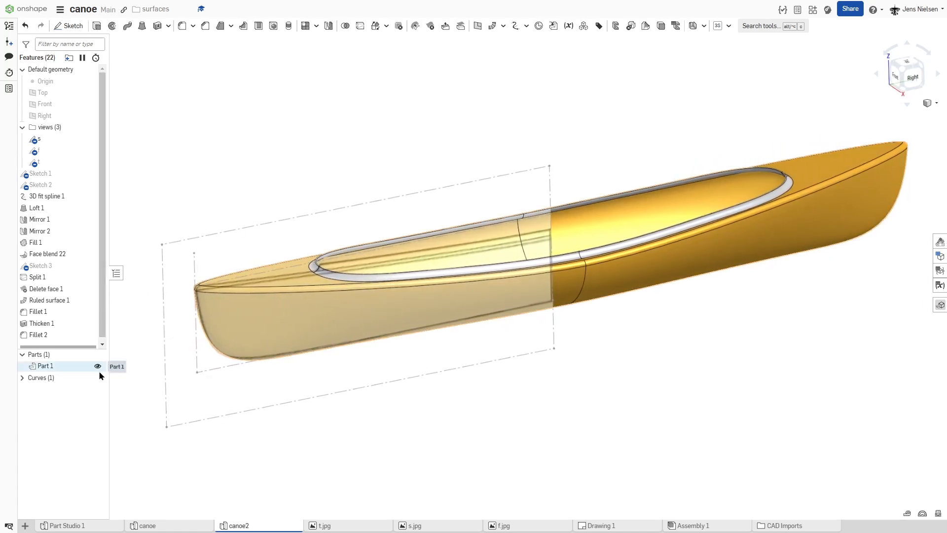
click(98, 367)
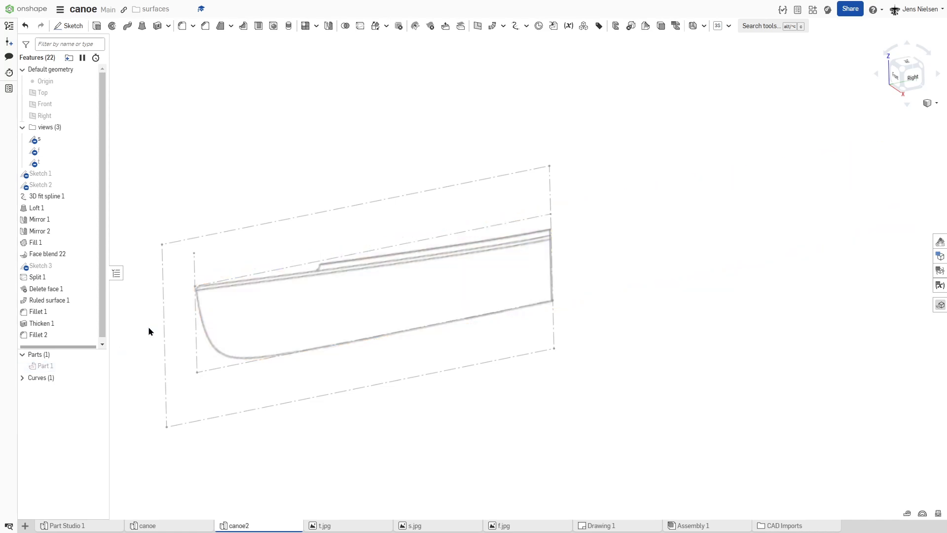
Step: Show reference sketches f and t alongside s to examine how the front, side and top views line up
right_drag(245, 262, 410, 279)
click(90, 150)
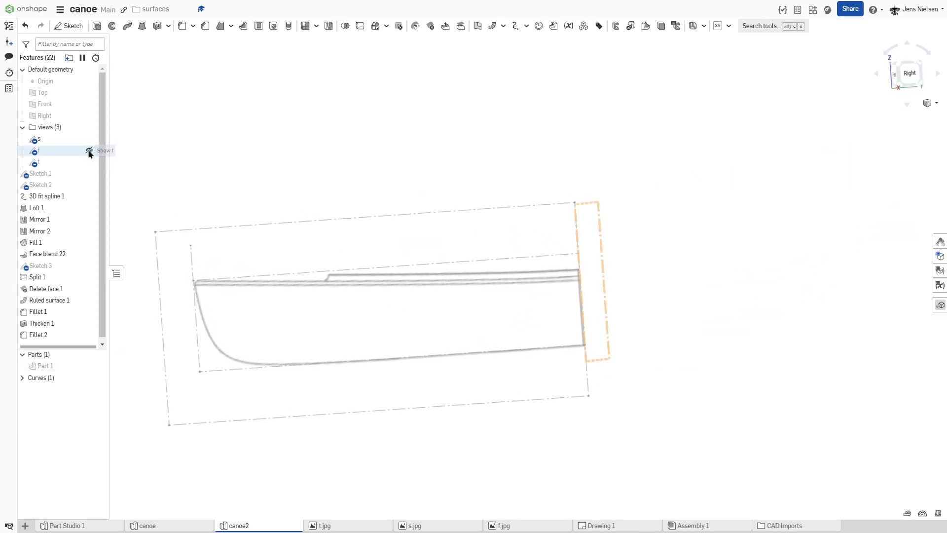
mouse_move(277, 132)
right_down()
mouse_move(345, 123)
mouse_move(298, 132)
right_up()
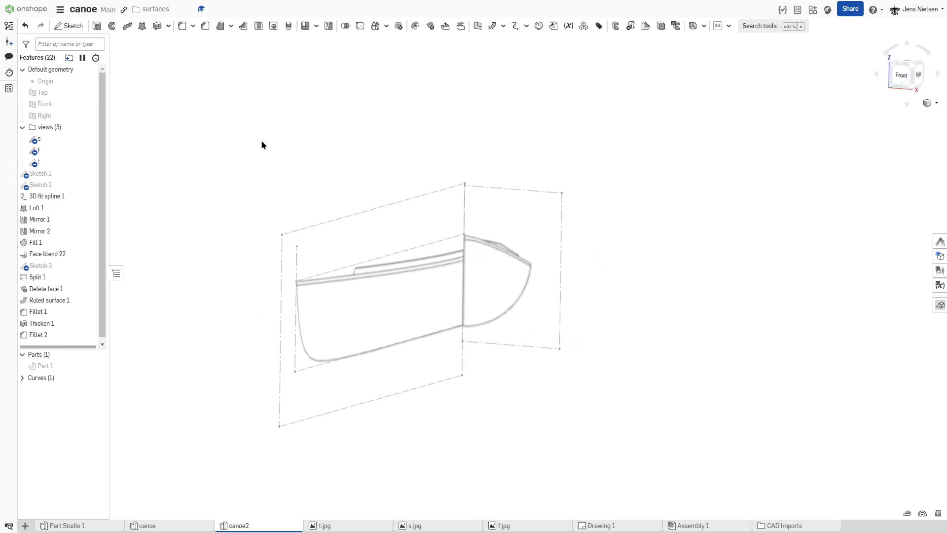
click(90, 161)
right_drag(209, 129, 222, 225)
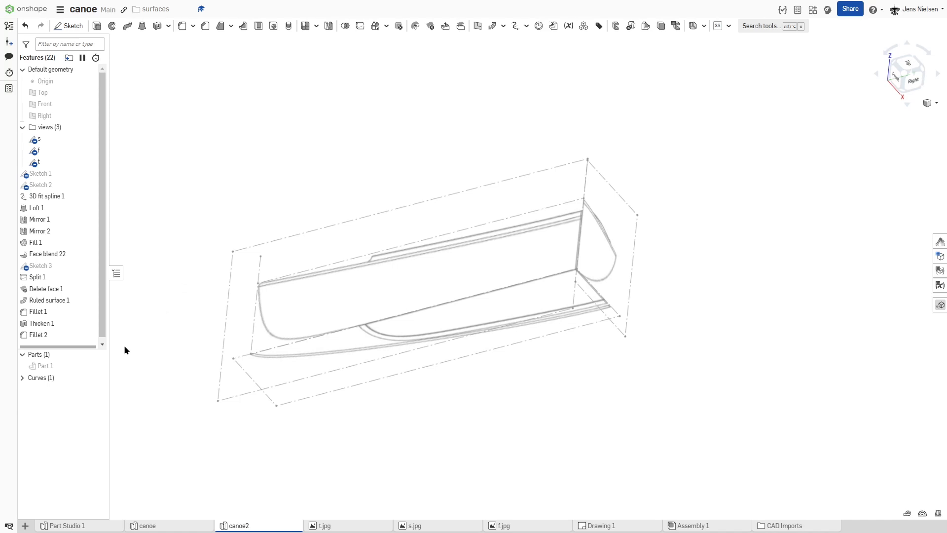
Step: Show Part 1 again and compare the canoe body with the three reference sketches
click(98, 366)
right_drag(203, 220, 279, 182)
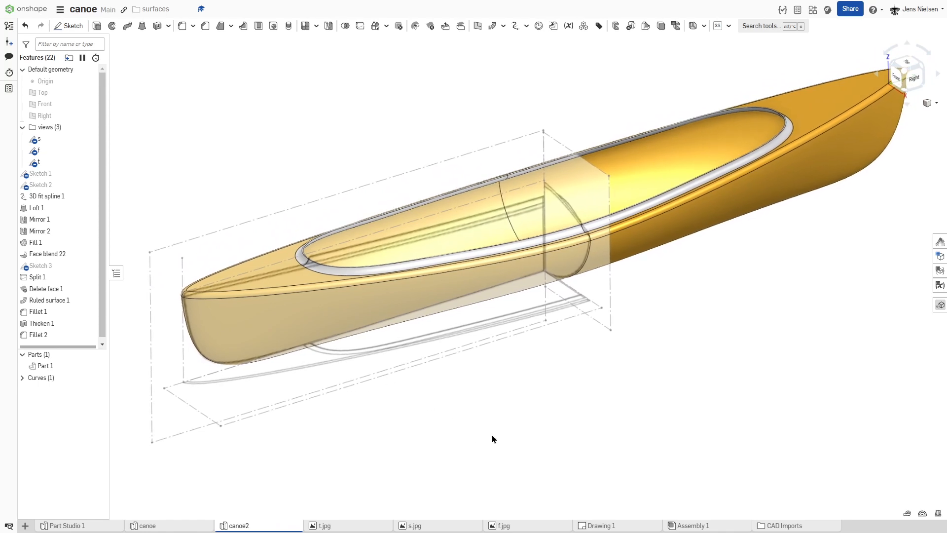
key(f)
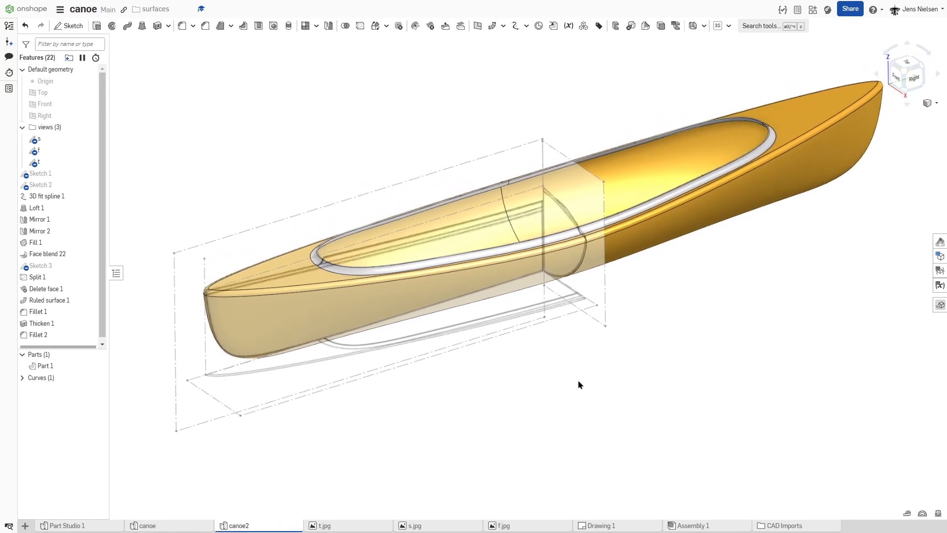
right_drag(664, 261, 630, 248)
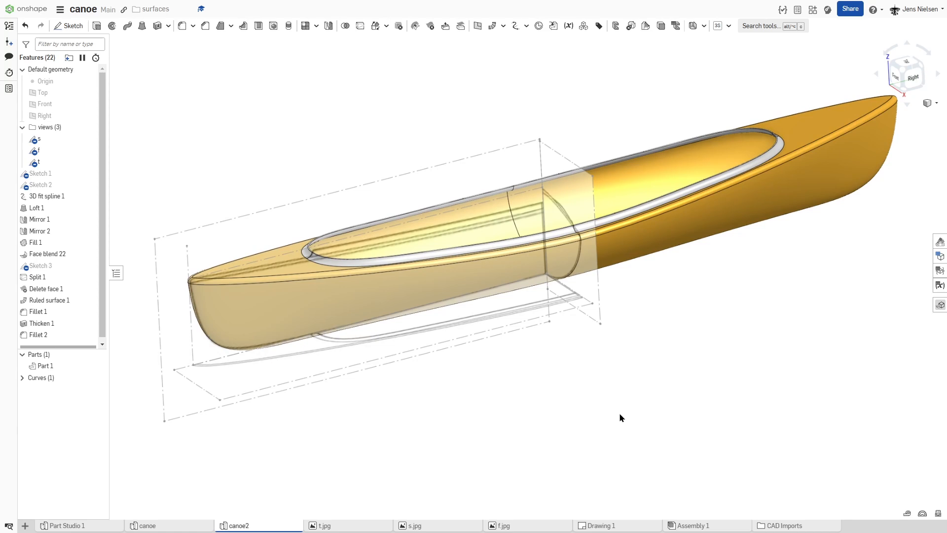
Step: Open Drawing 1 and capture a screen snip of one half of the canoe's side view, up to the midline
click(610, 527)
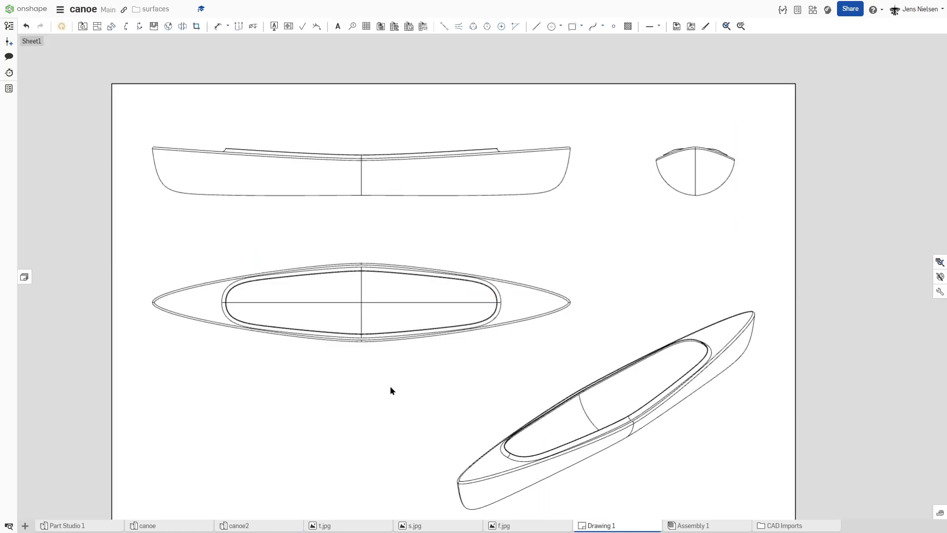
scroll(353, 340, up, 5)
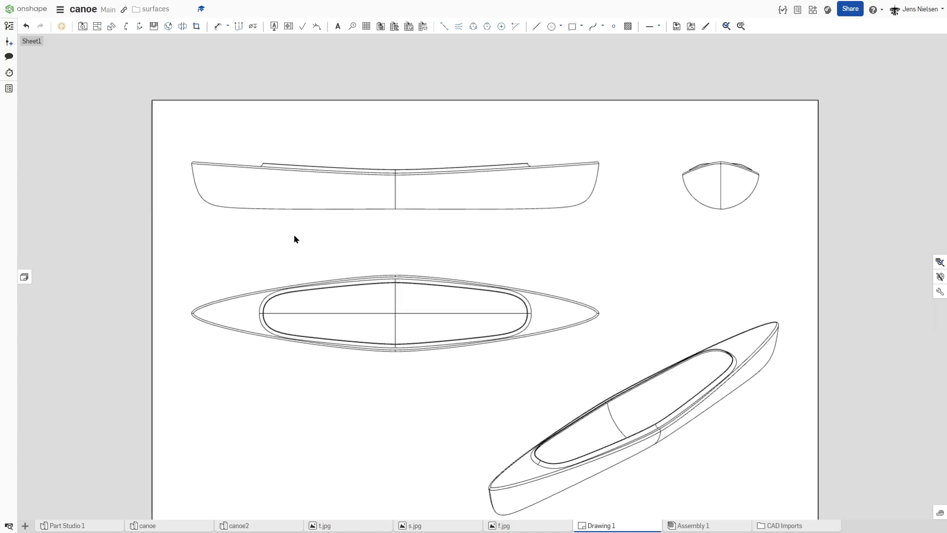
scroll(294, 239, up, 2)
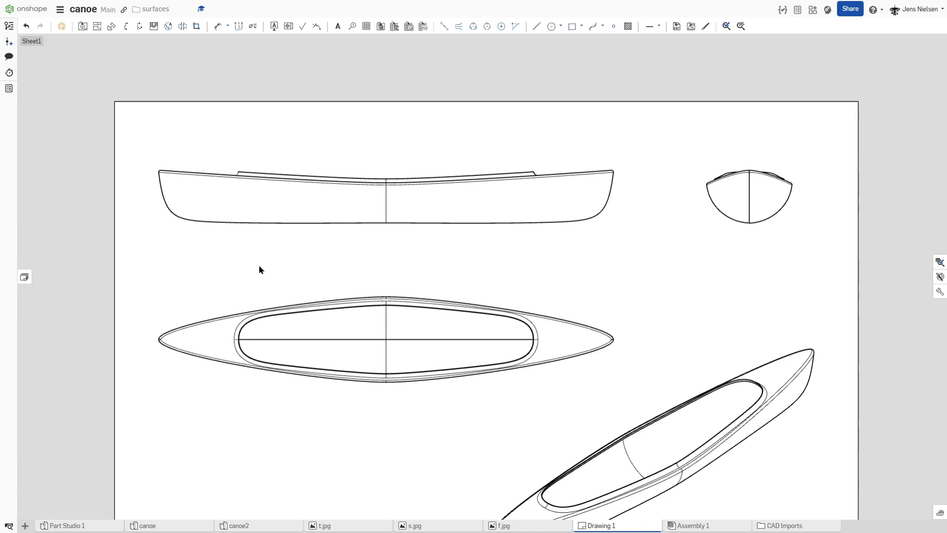
key(super+shift+s)
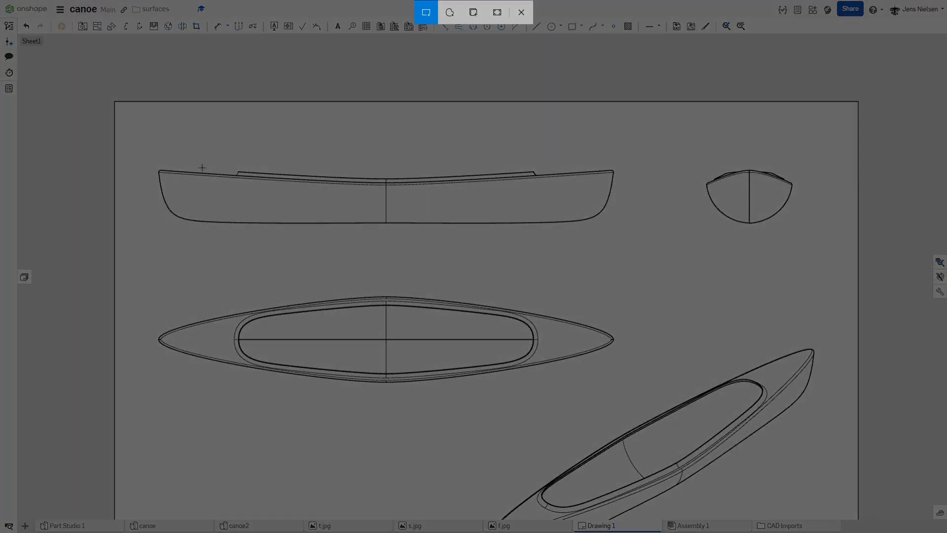
key(Escape)
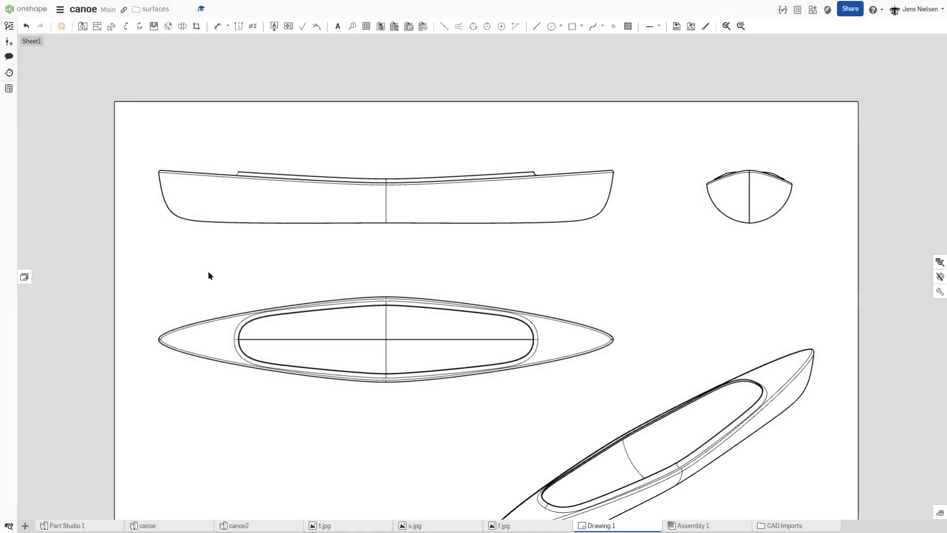
key(super+shift+s)
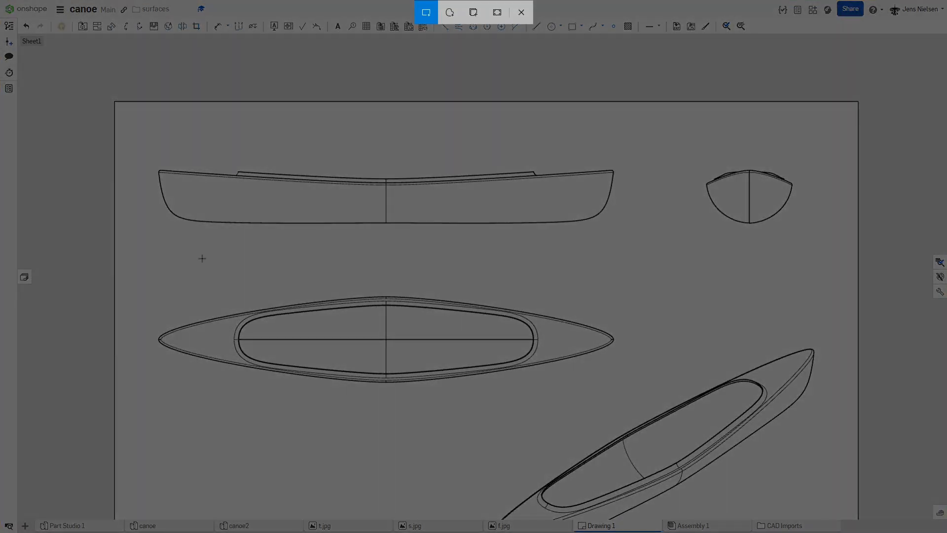
drag(140, 141, 387, 261)
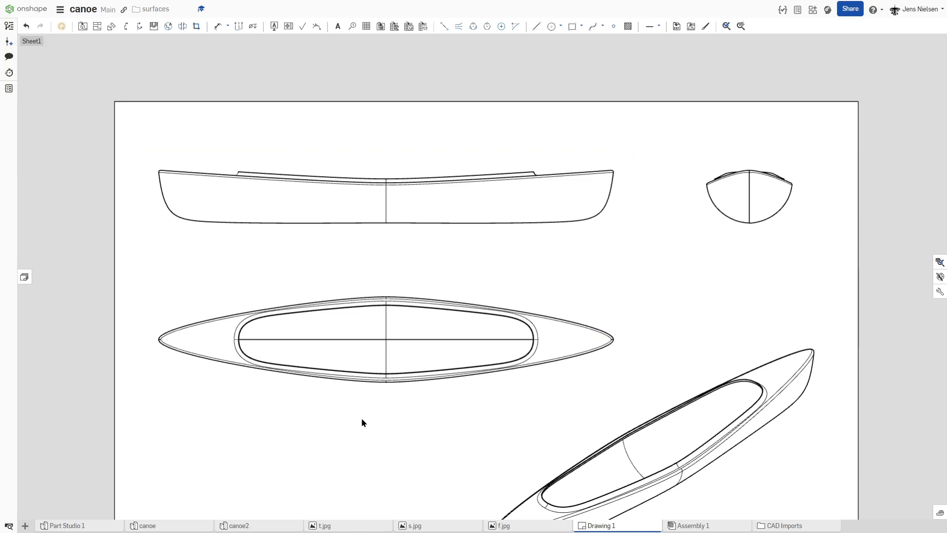
Step: Capture screen snips of one quarter of the canoe's top view and one half of its end view
key(super+shift+s)
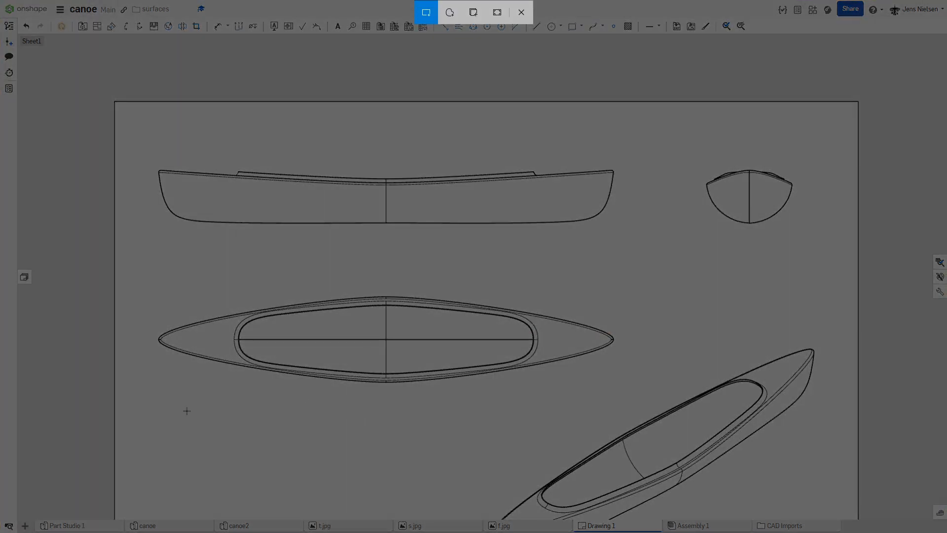
mouse_move(151, 387)
mouse_down()
mouse_move(340, 365)
mouse_move(393, 353)
mouse_move(386, 339)
mouse_up()
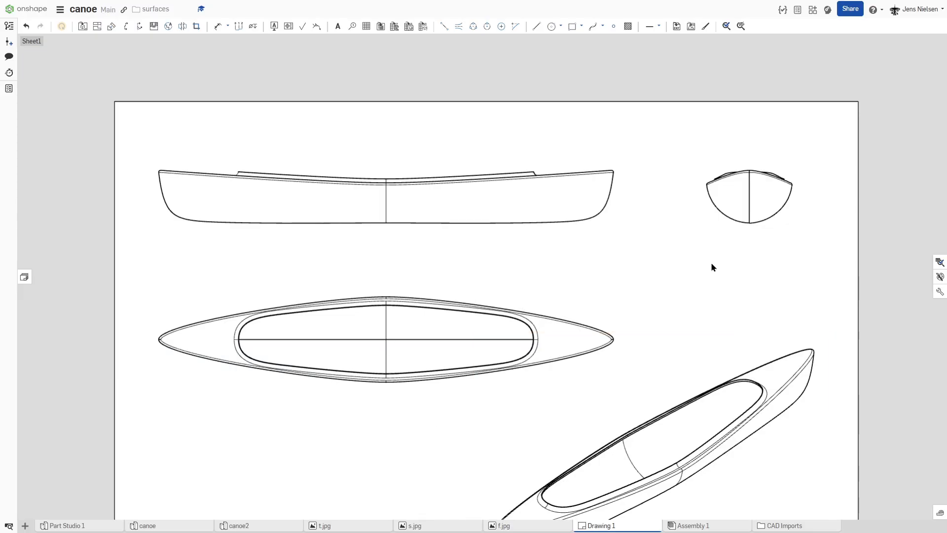
key(shift+super+s)
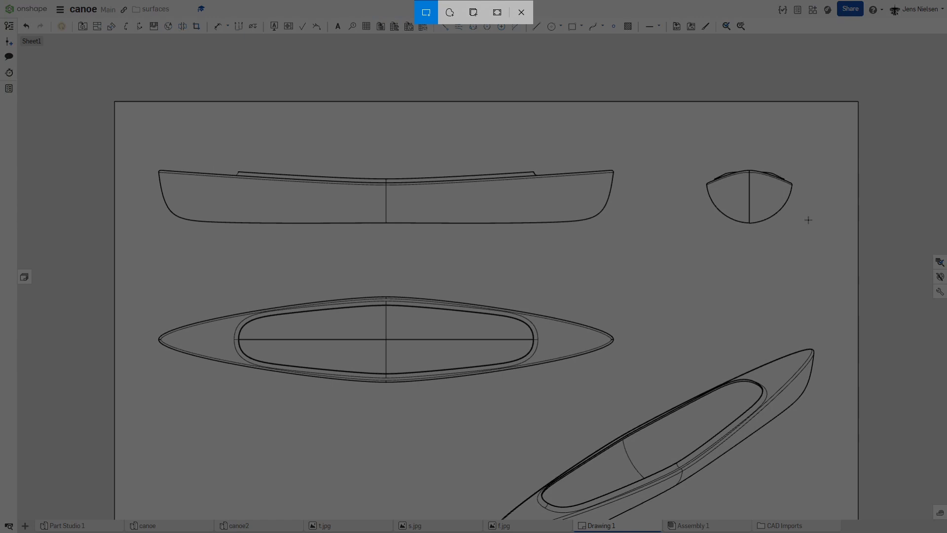
drag(808, 223, 750, 164)
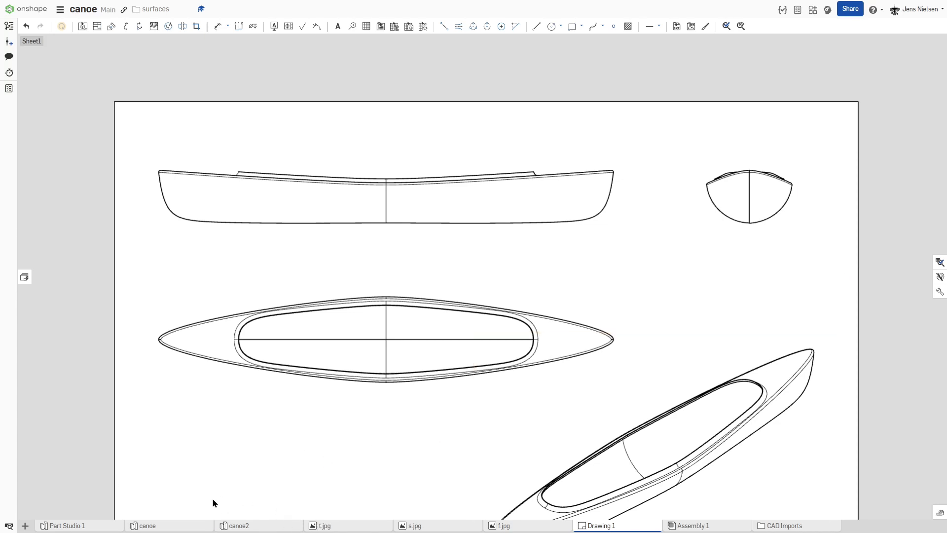
Step: Check the import option for adding files and view the images t.jpg, s.jpg and f.jpg
click(25, 525)
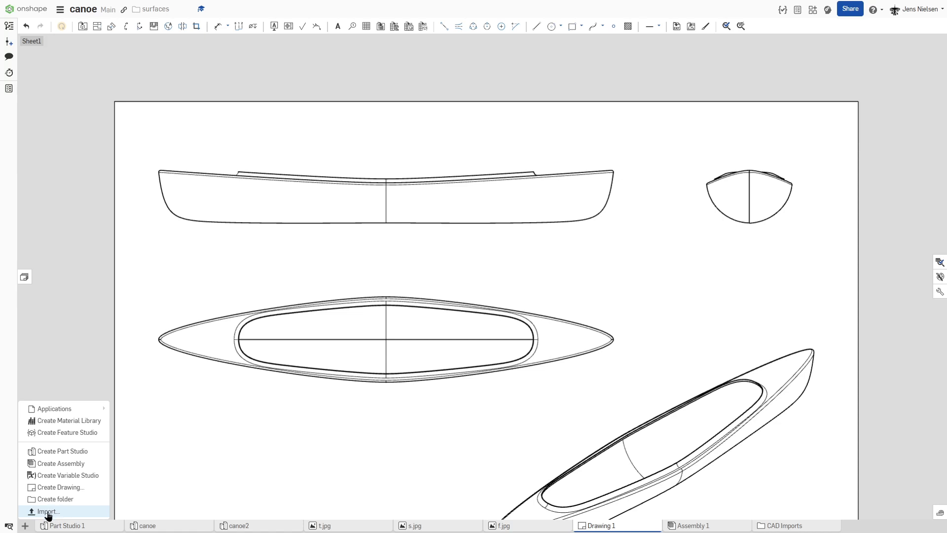
click(277, 473)
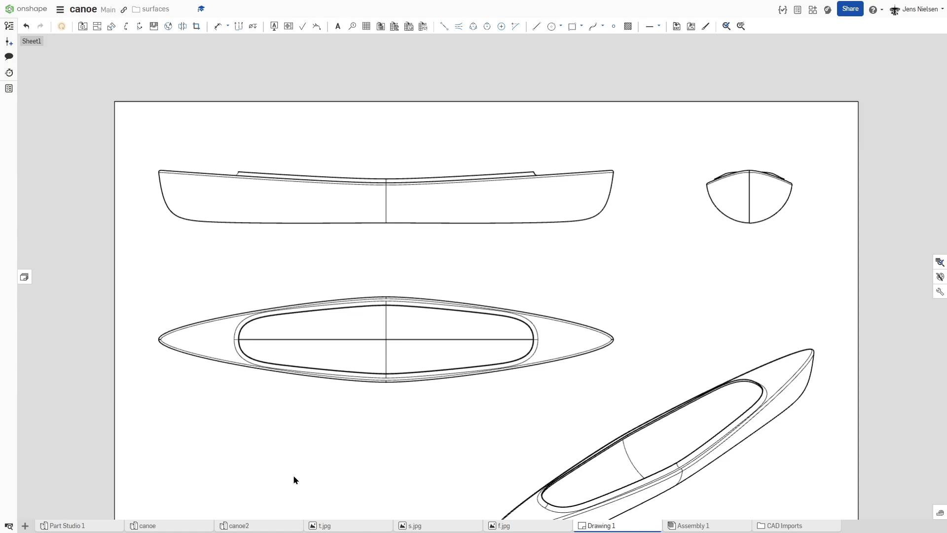
click(343, 525)
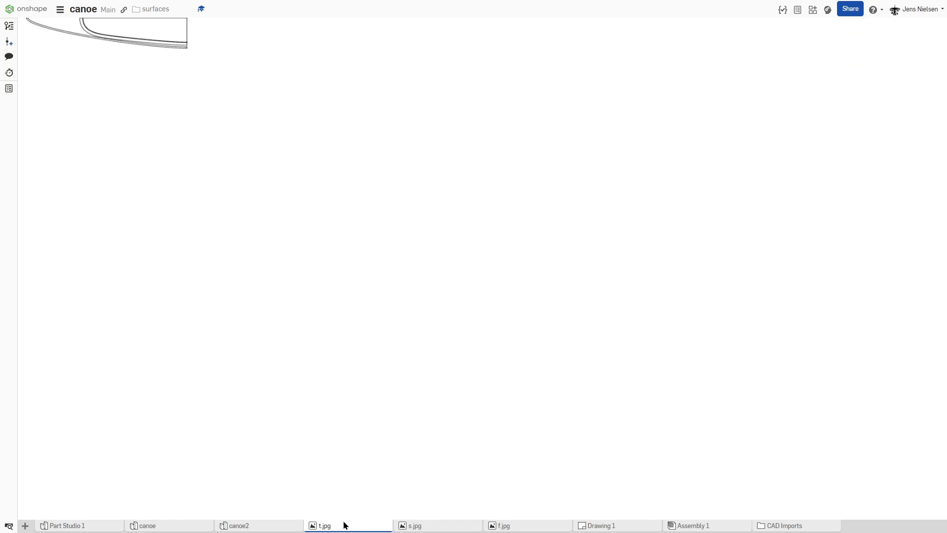
click(452, 526)
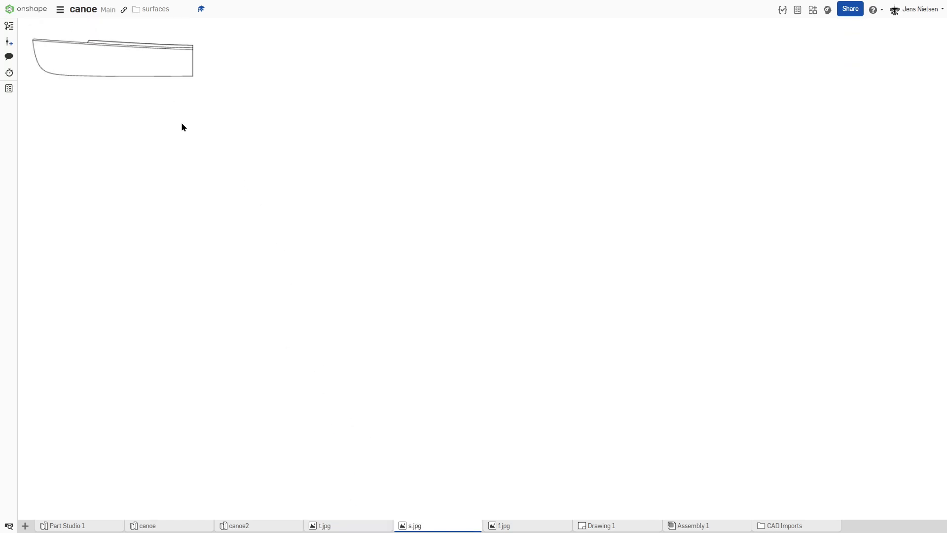
click(526, 526)
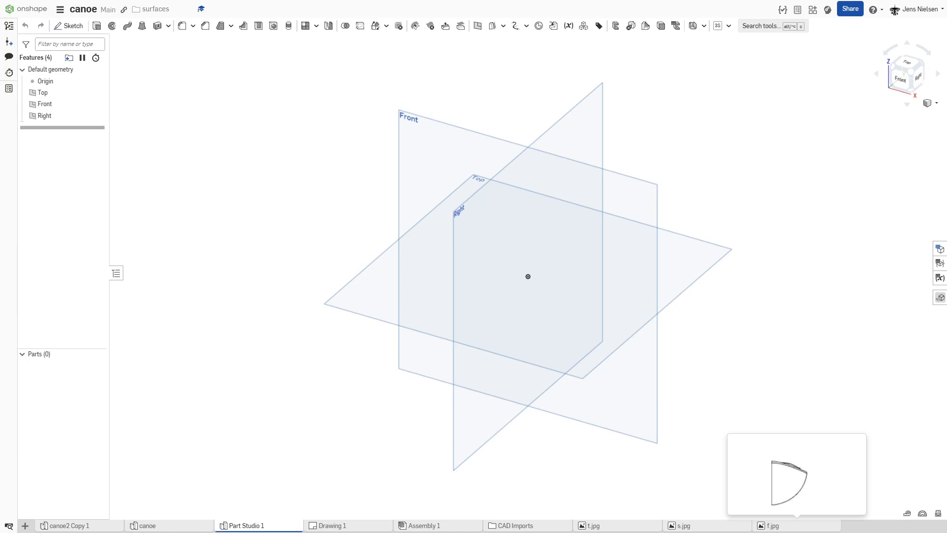
Step: Start a sketch on the Right plane, view it straight on and hide the default planes
key(s)
click(279, 407)
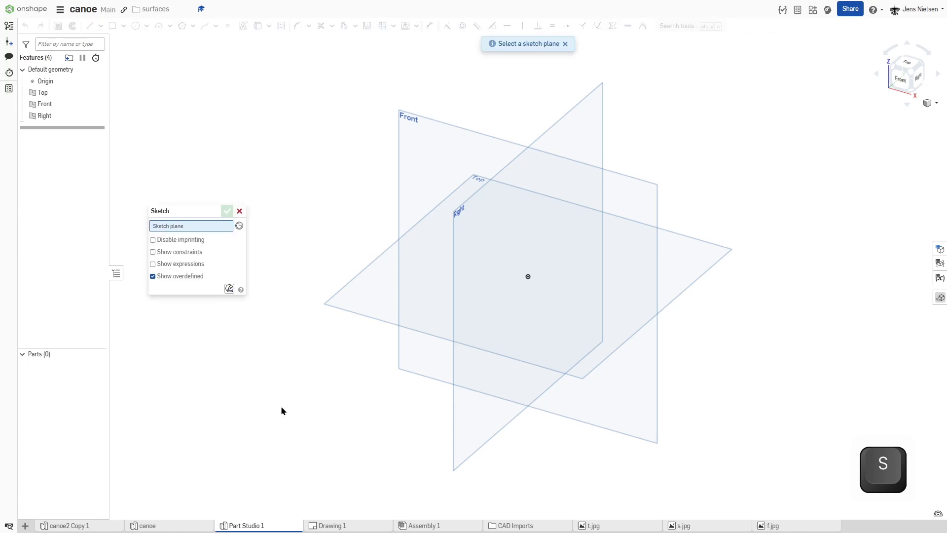
click(476, 199)
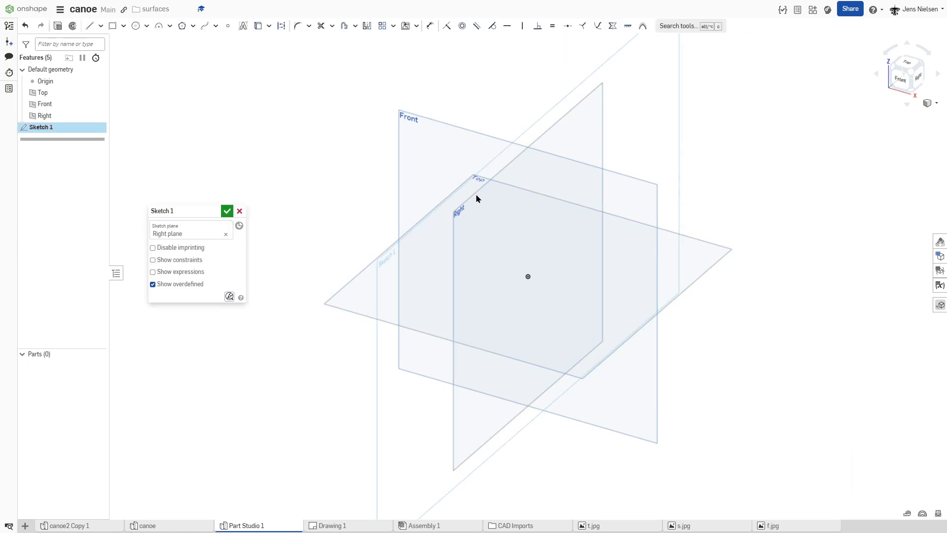
key(n)
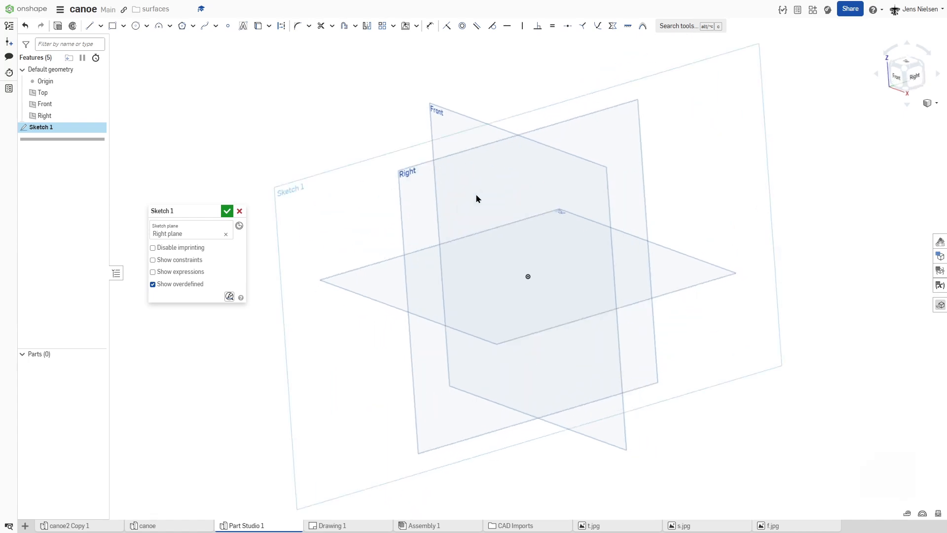
key(p)
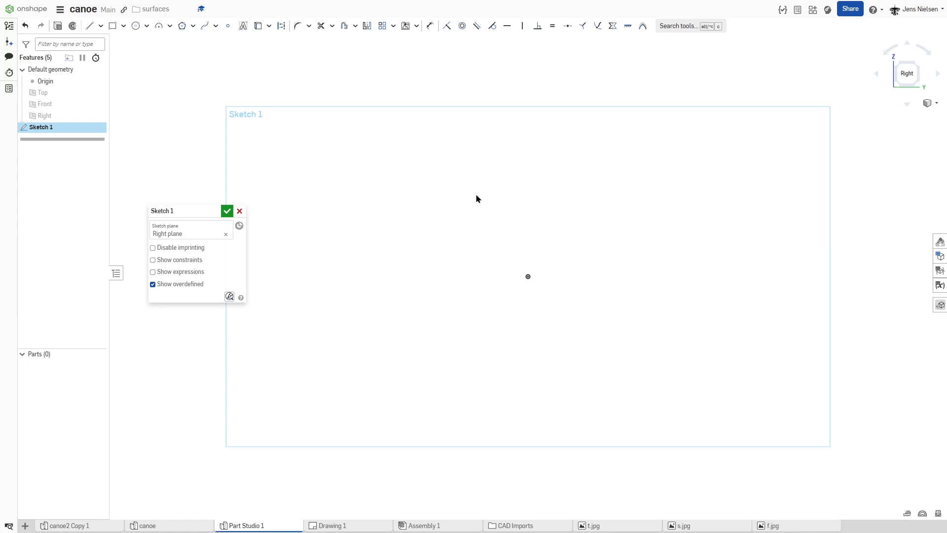
Step: Draw a horizontal construction line about 92.4 long from the origin in the negative Y direction
key(l)
key(q)
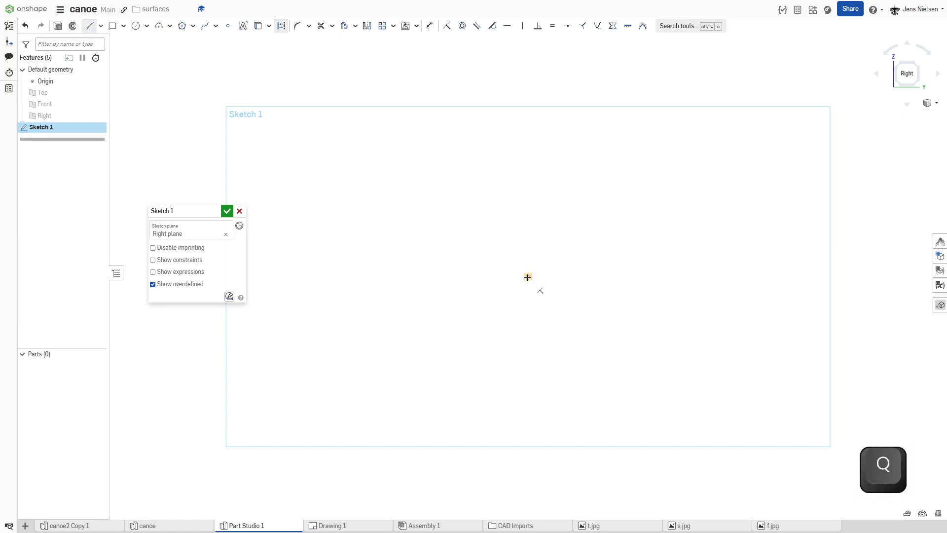
click(527, 276)
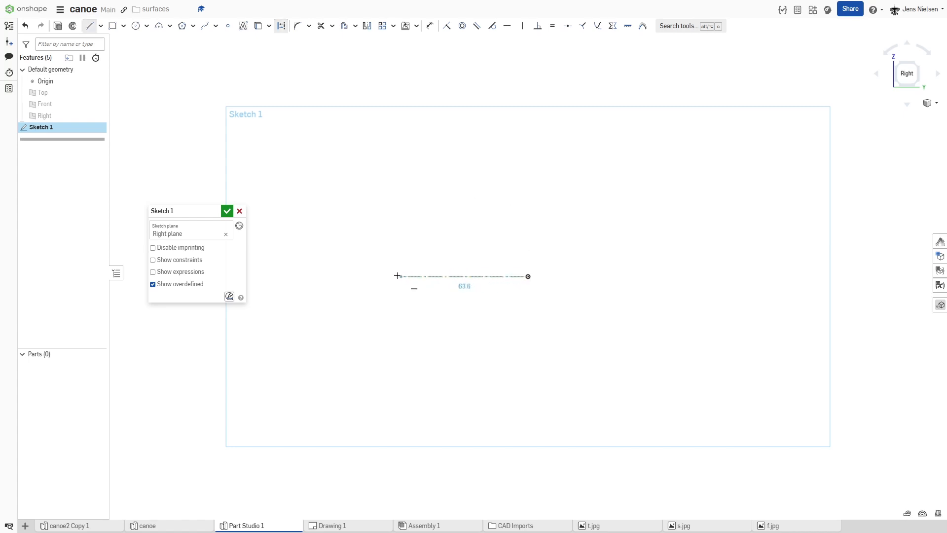
click(344, 277)
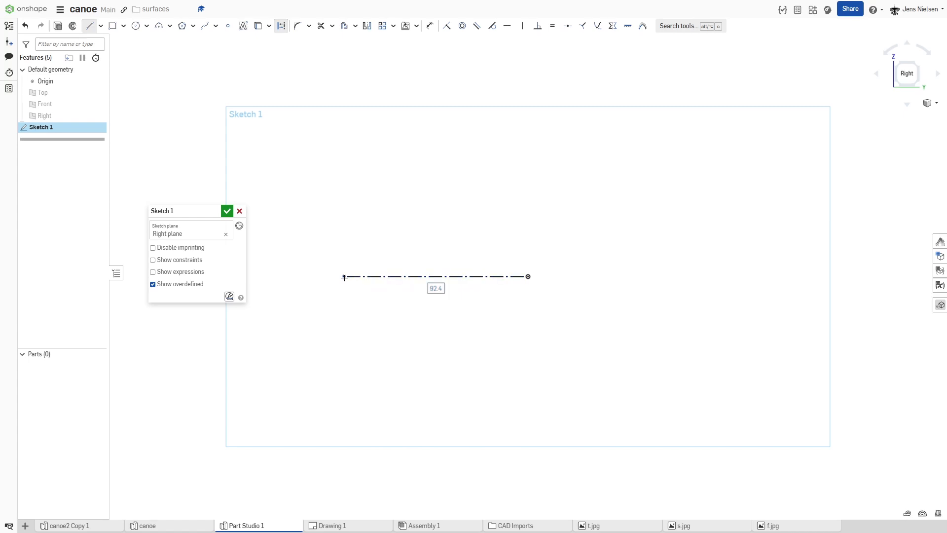
Step: Set the horizontal construction line's length to 2500 and place its dimension below the line
text(2500)
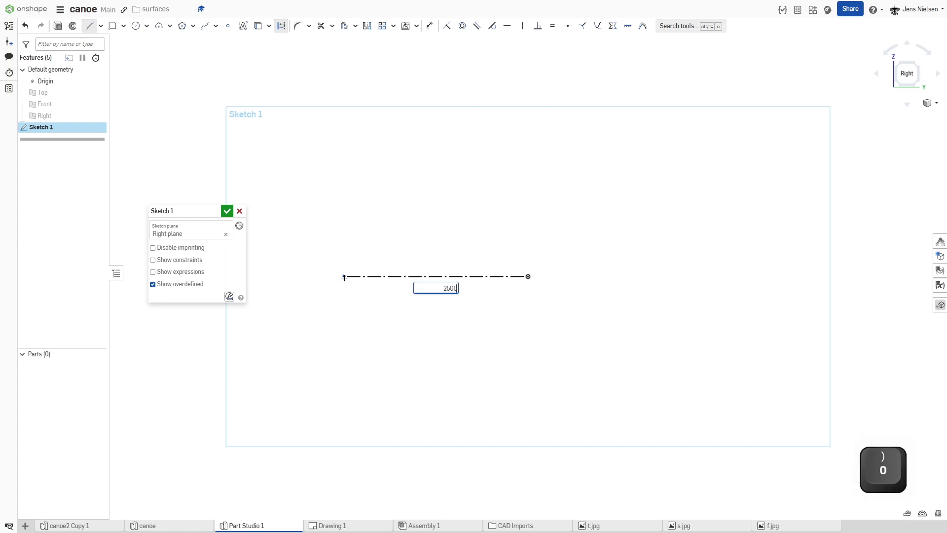
key(Return)
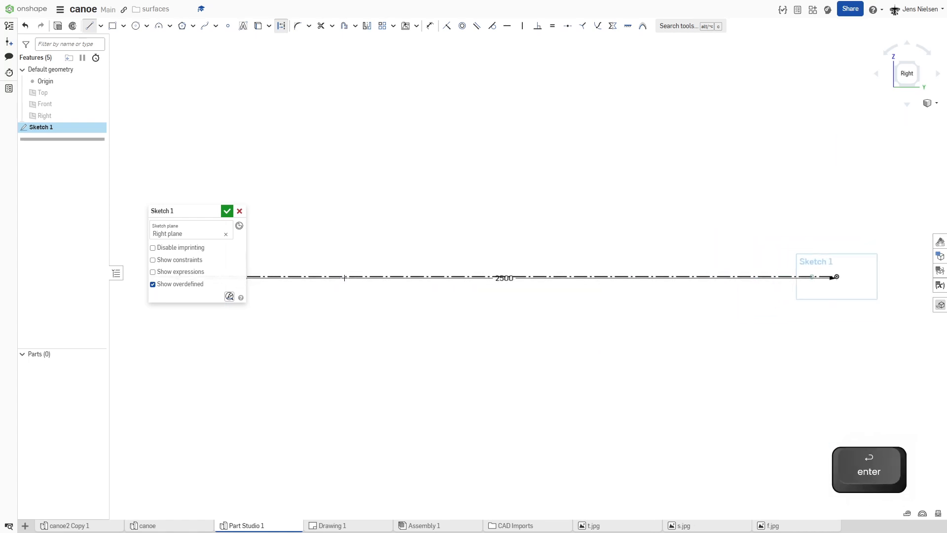
key(Escape)
key(Escape)
drag(513, 279, 519, 324)
scroll(410, 227, down, 1)
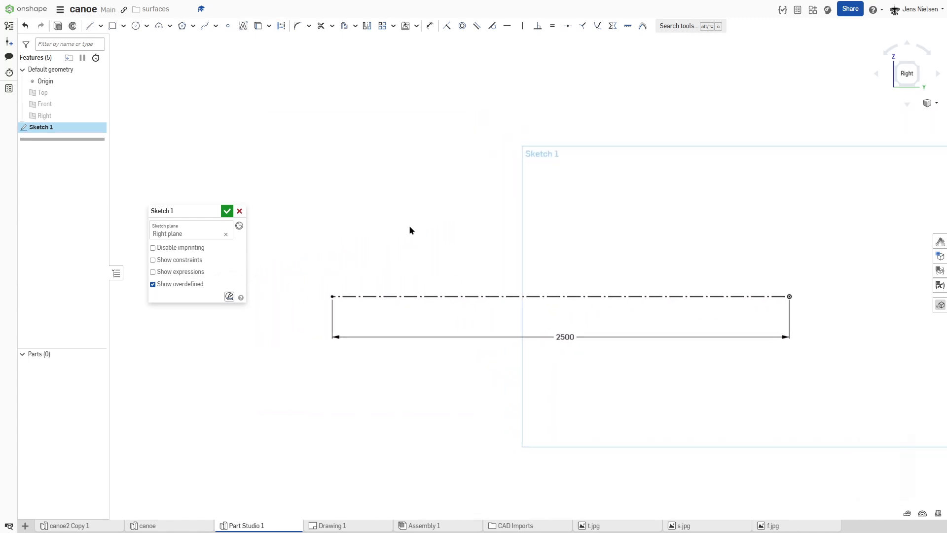
Step: Draw a vertical construction line about 766.5 long upward from the horizontal line's end opposite the origin
key(l)
key(q)
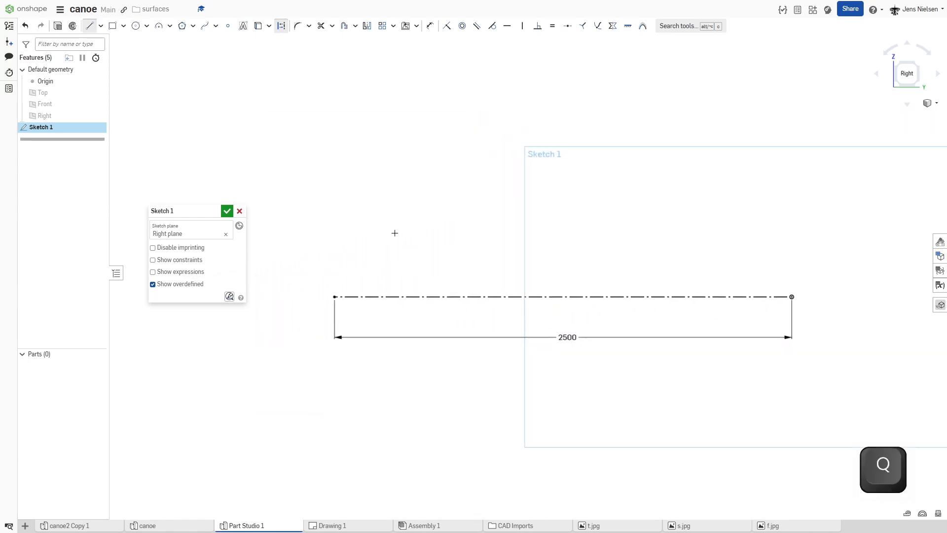
click(334, 296)
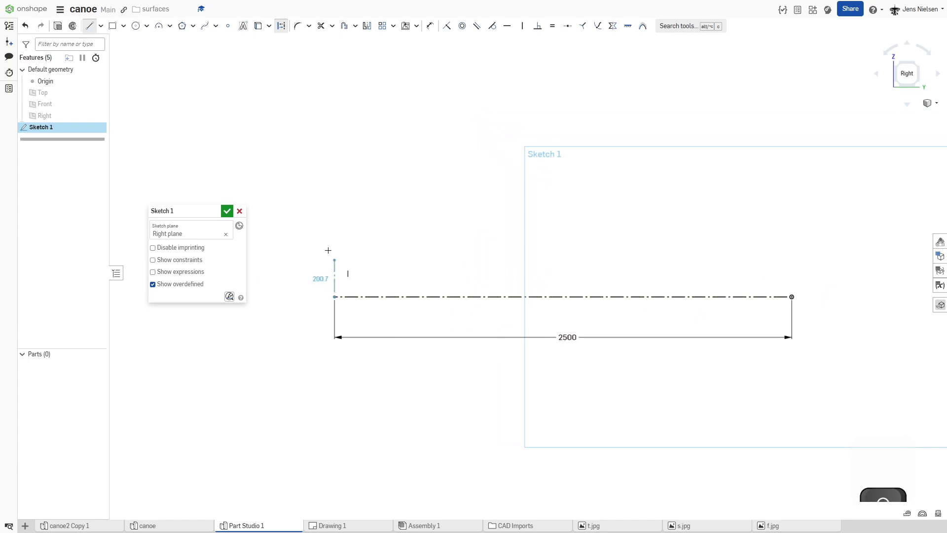
click(334, 157)
key(Escape)
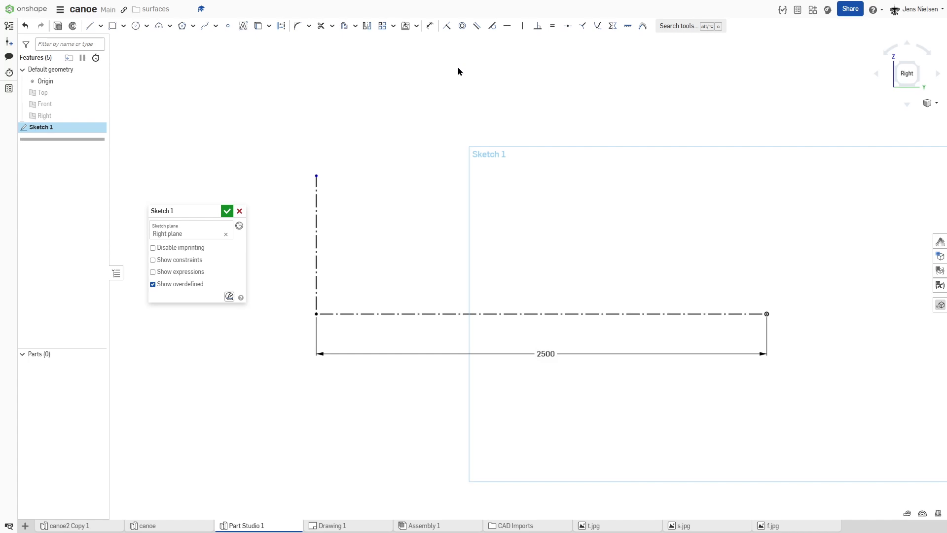
Step: Insert the side view image s.jpg into the sketch above the horizontal construction line
click(417, 27)
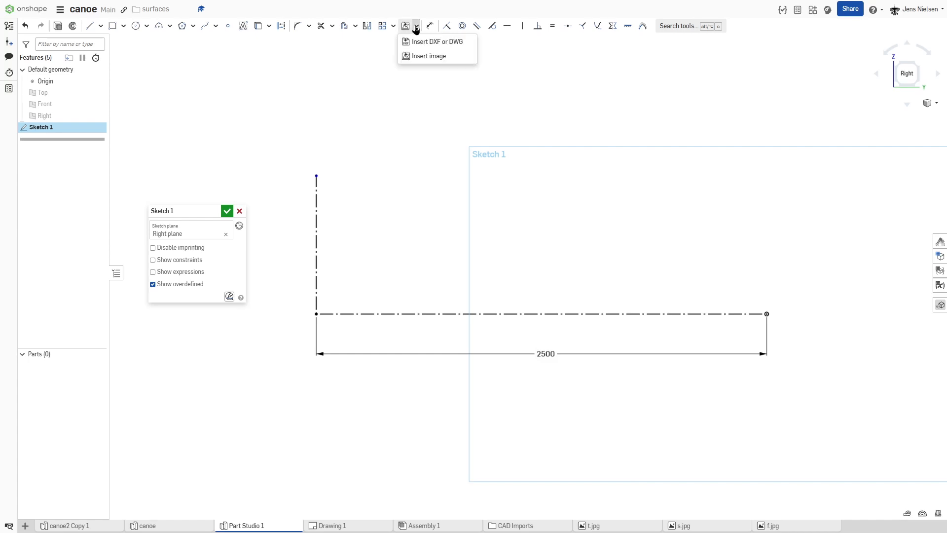
click(419, 57)
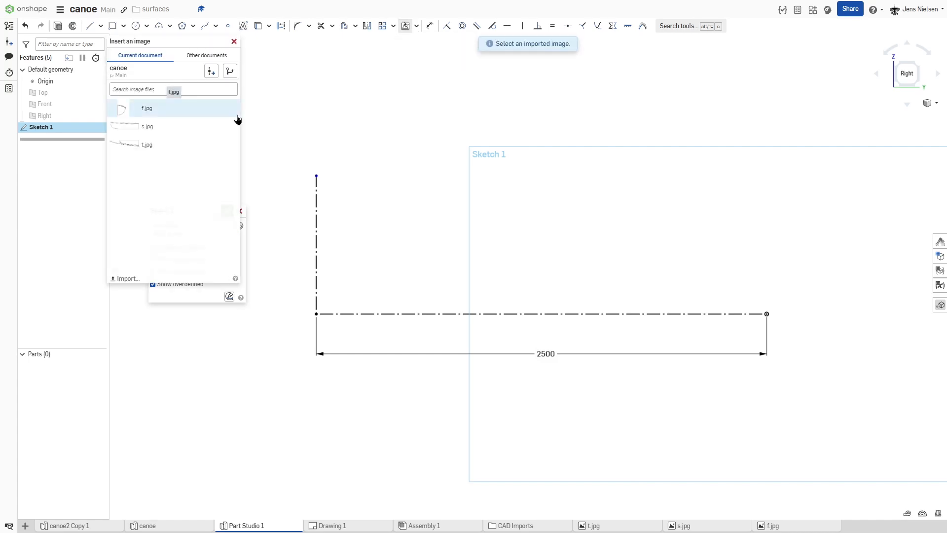
click(140, 127)
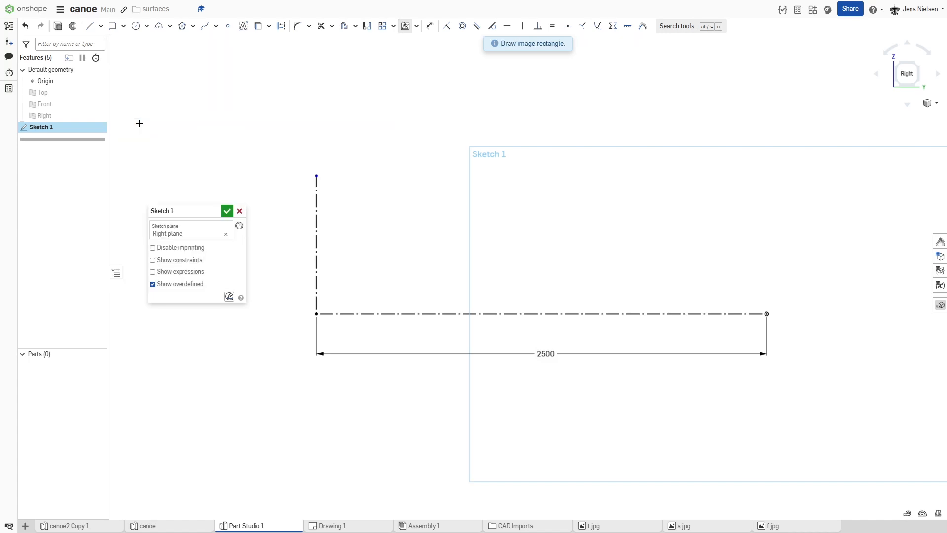
drag(706, 275, 336, 83)
click(335, 83)
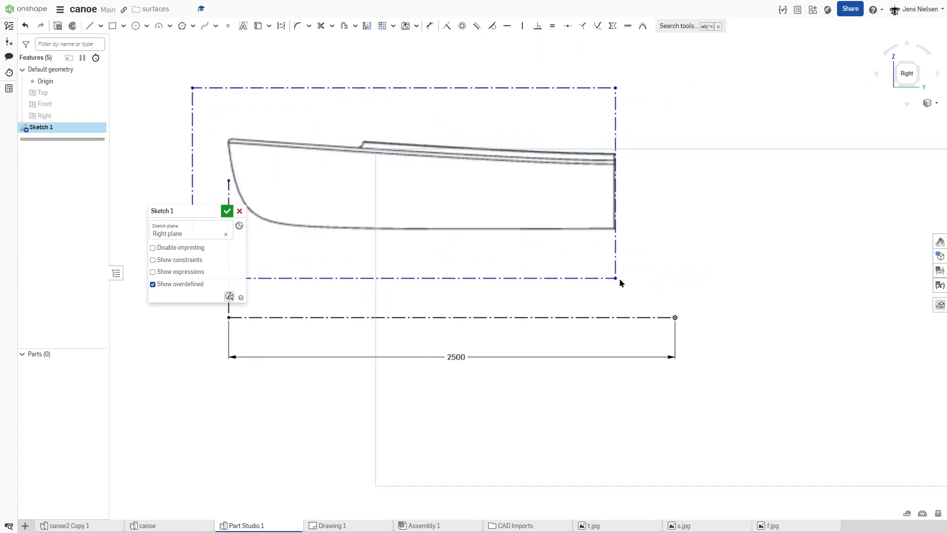
Step: Align the side view image's keel and midship edge with the origin, and scale it until the bow meets the vertical construction line
drag(617, 277, 669, 335)
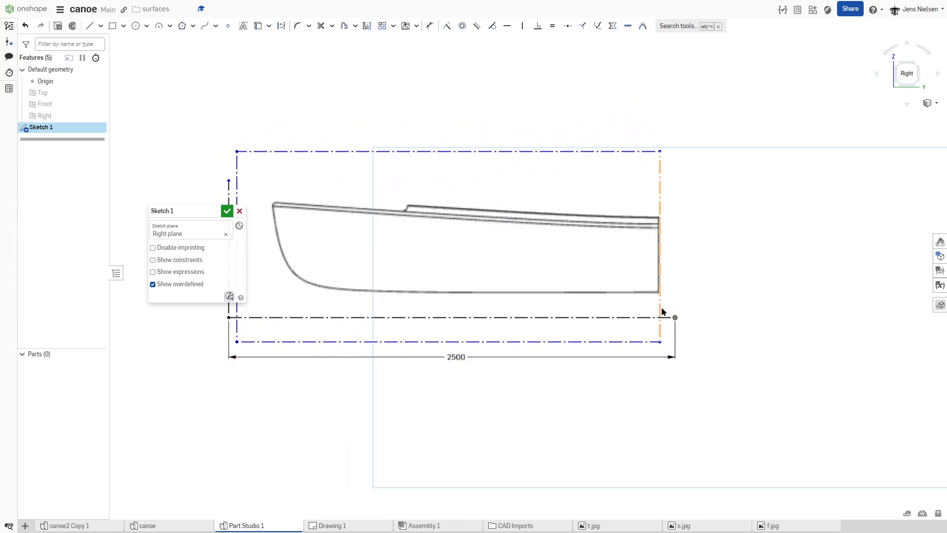
drag(663, 343, 675, 366)
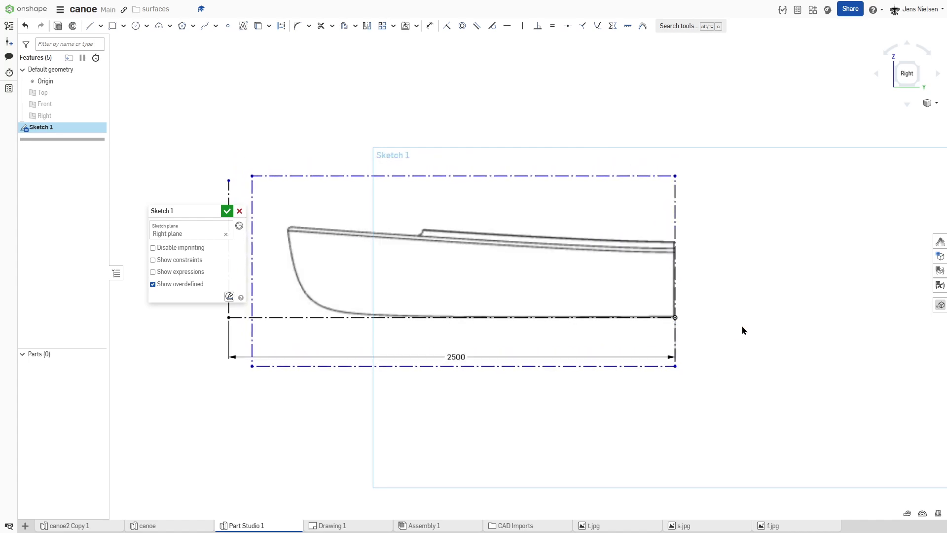
key(f)
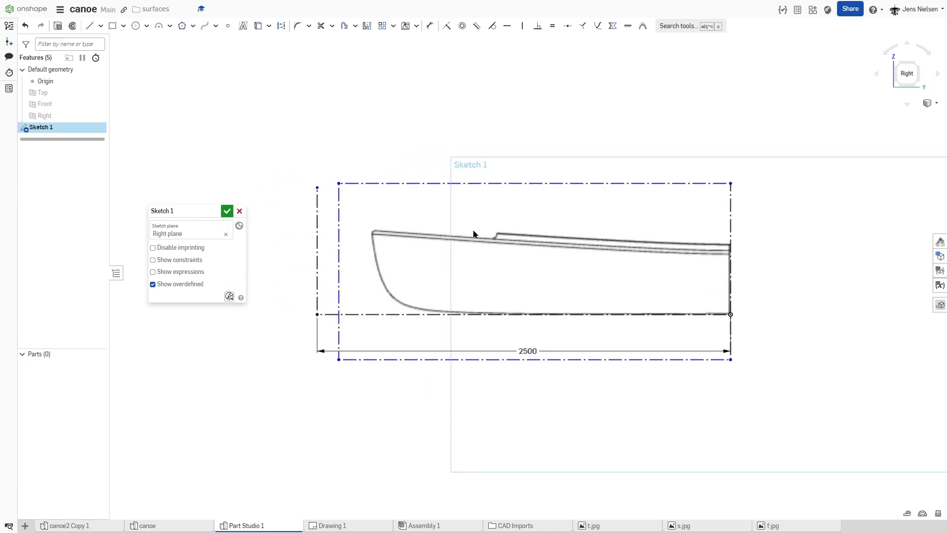
drag(359, 186, 301, 171)
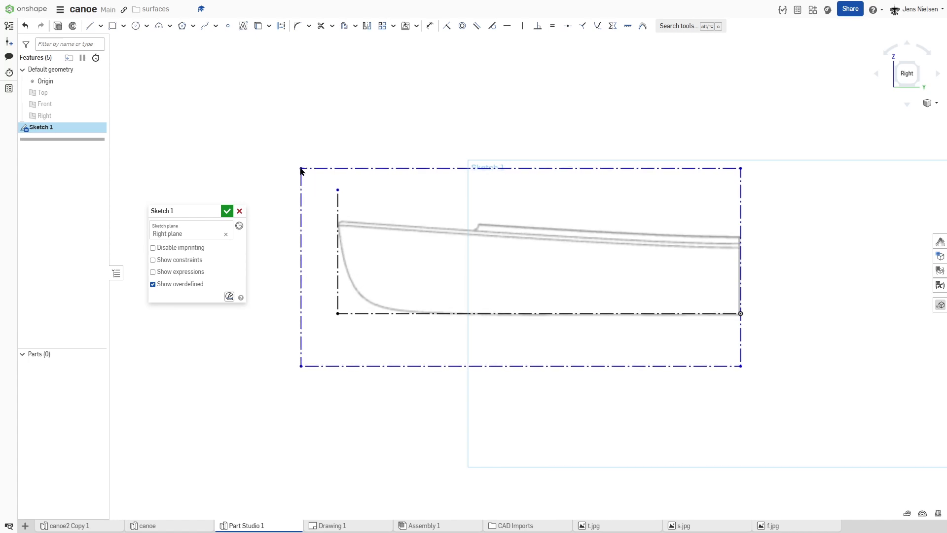
drag(301, 171, 301, 169)
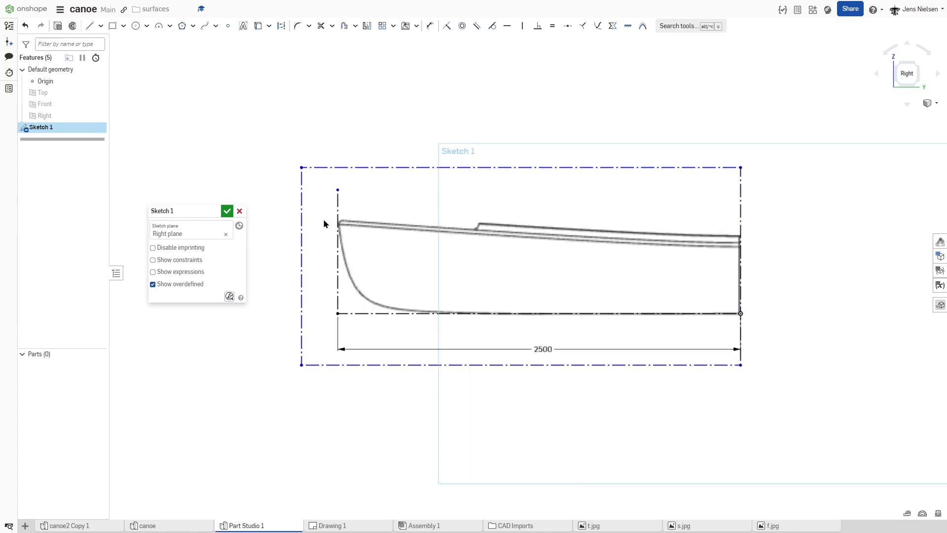
Step: Apply a Fix constraint to the upper and lower edges of the side view image frame and finish the sketch
click(628, 26)
click(686, 167)
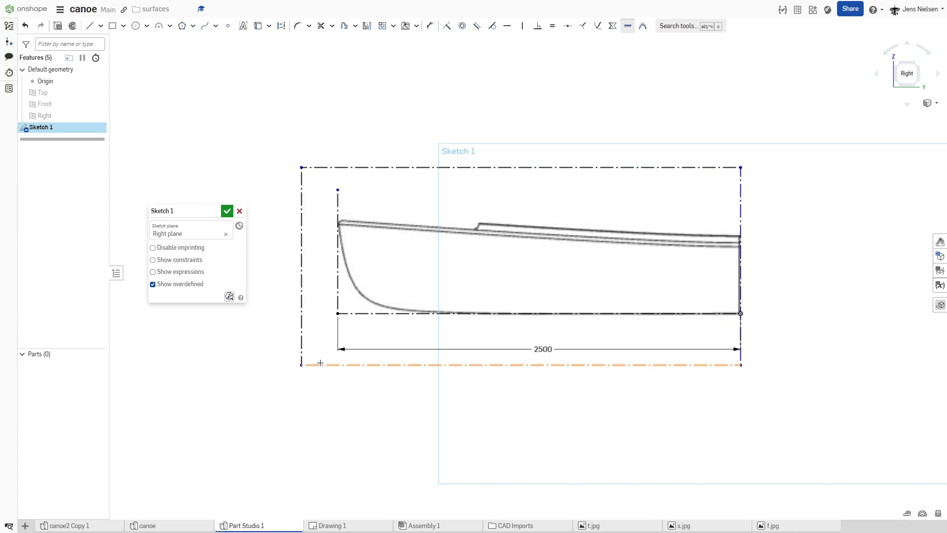
click(328, 365)
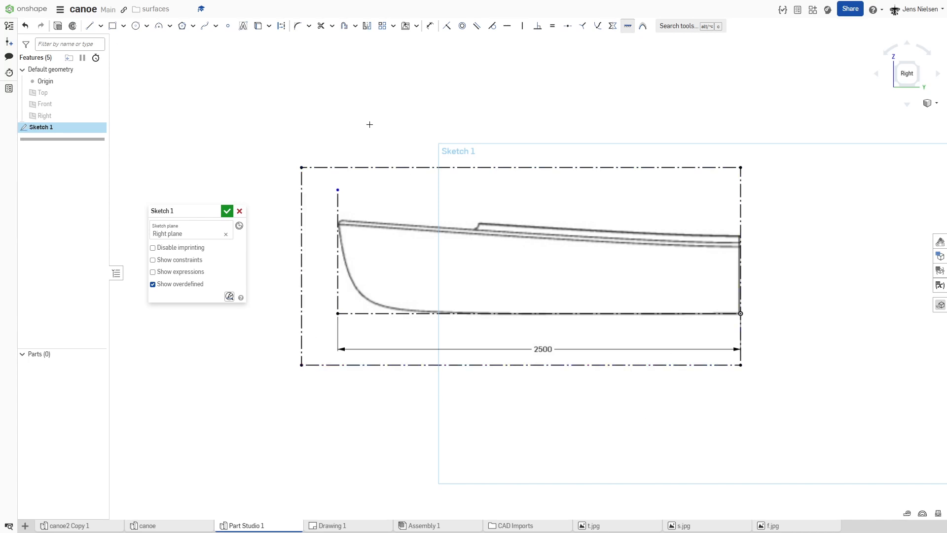
click(227, 211)
Step: Rename the side view sketch as s
right_click(57, 132)
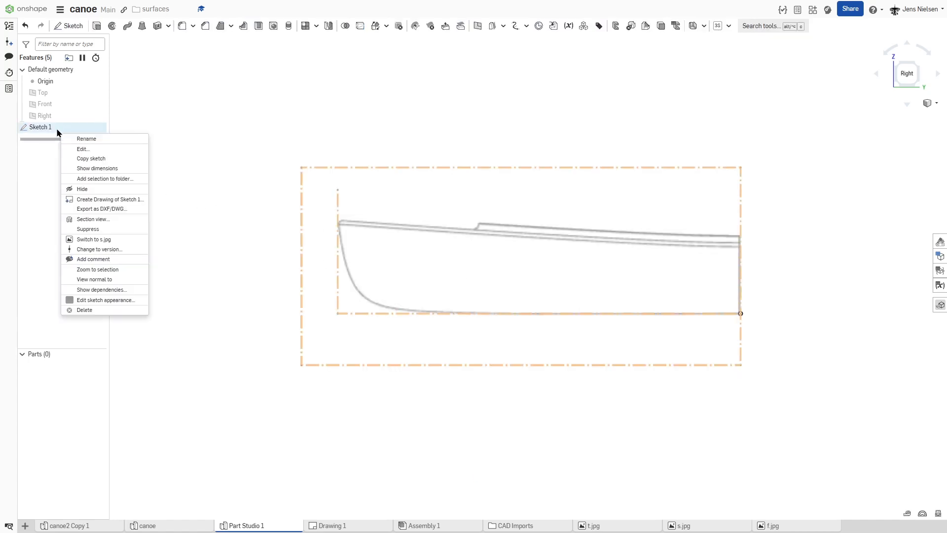
click(91, 139)
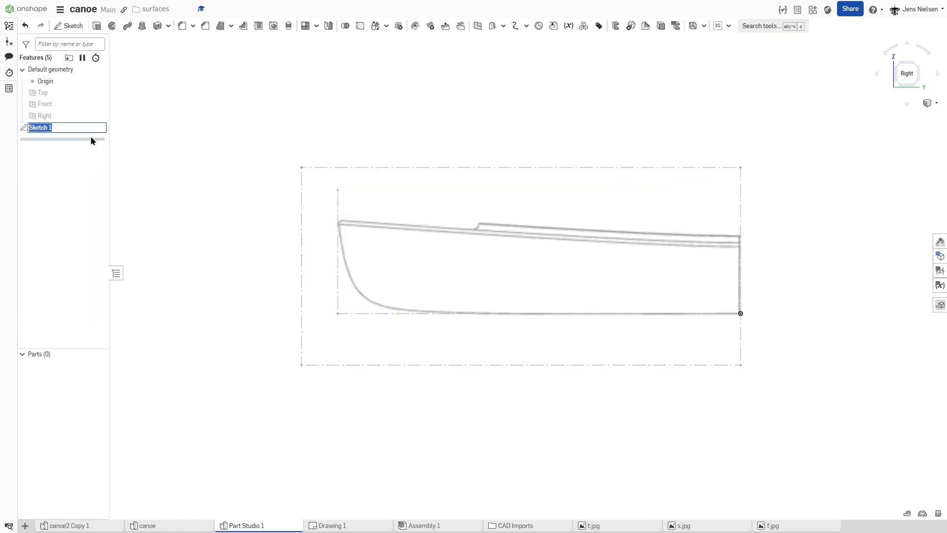
text(s)
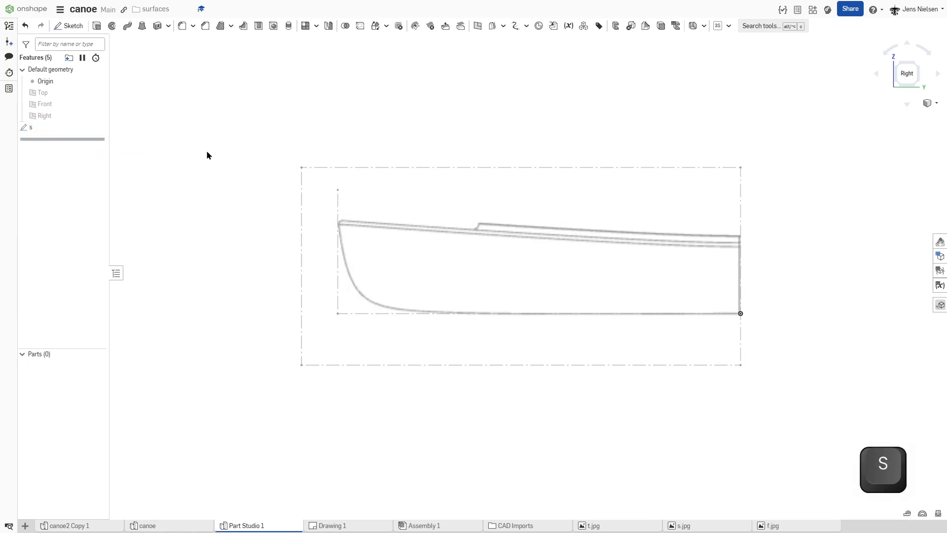
Step: Start a new sketch on the Front plane, keeping an angled view of the side image
right_drag(226, 142, 225, 117)
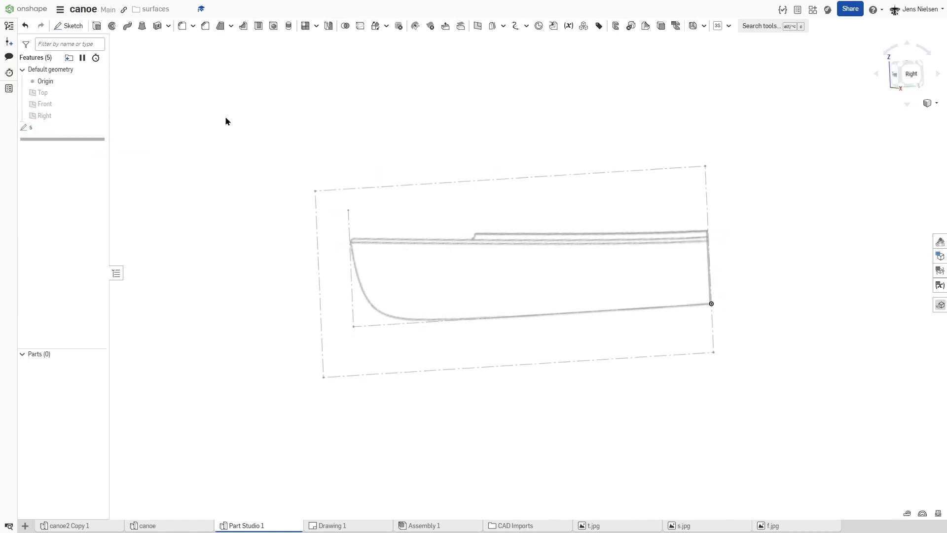
click(69, 26)
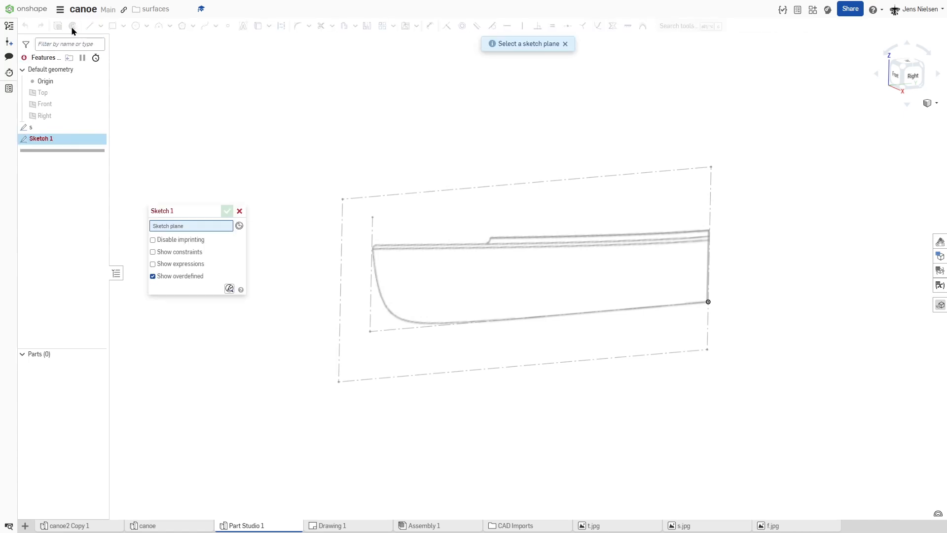
click(68, 104)
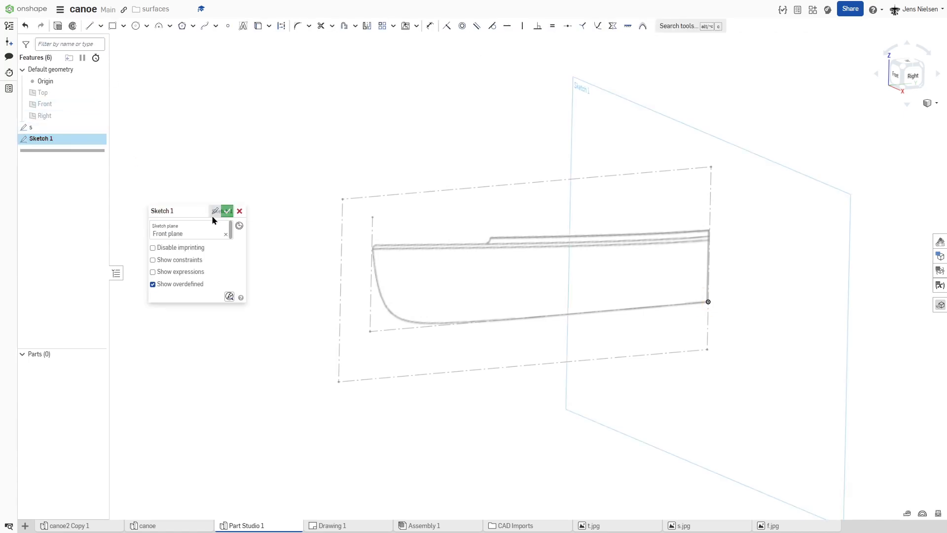
mouse_move(488, 183)
right_down()
mouse_move(585, 156)
mouse_move(707, 245)
right_up()
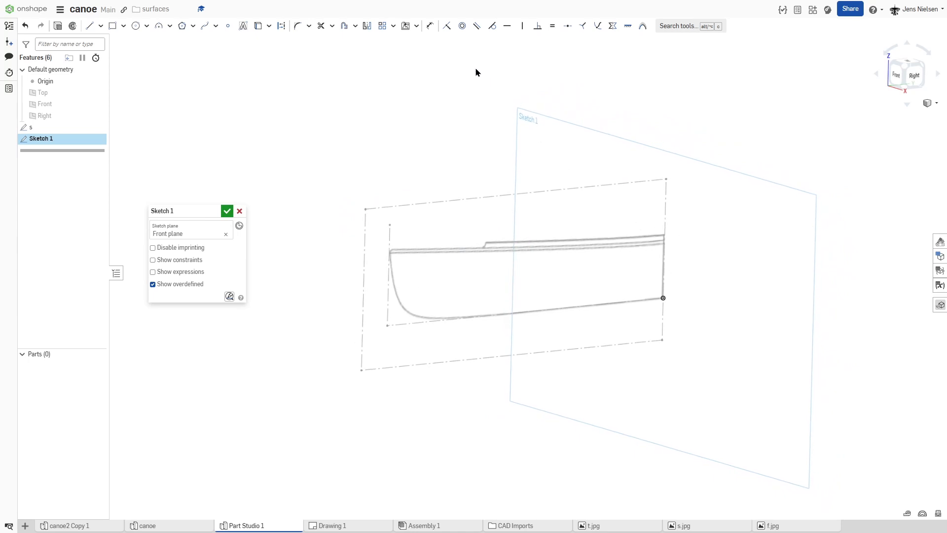
Step: Insert the front view image f.jpg into the Front plane sketch beside the side view image
click(406, 25)
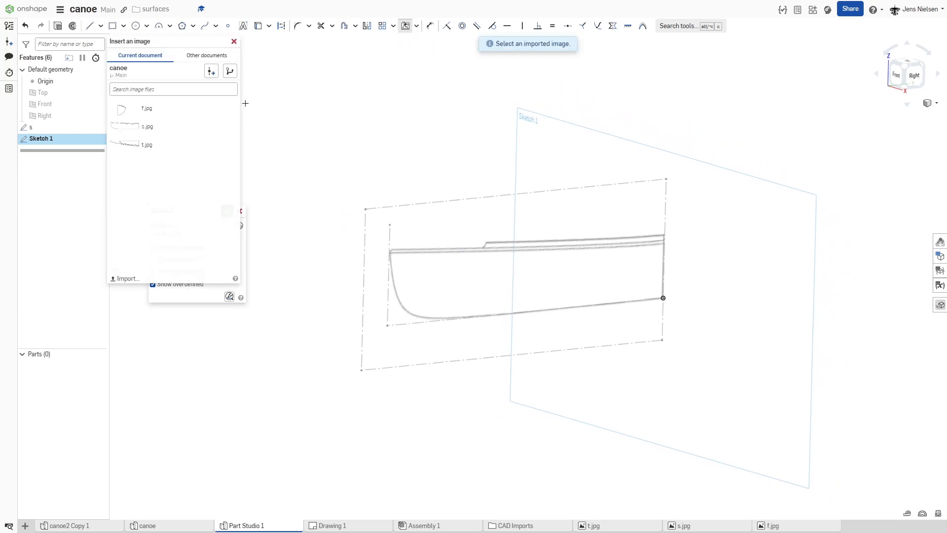
click(146, 108)
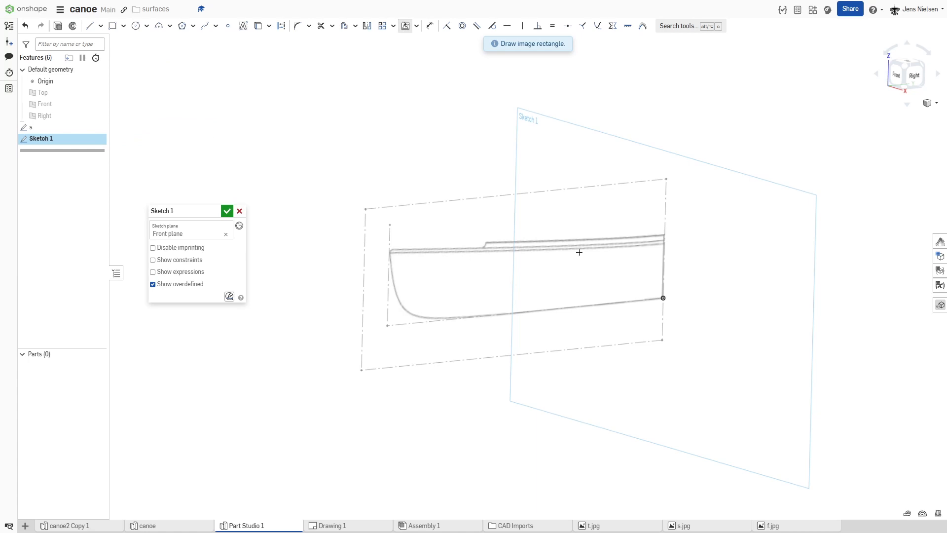
click(698, 318)
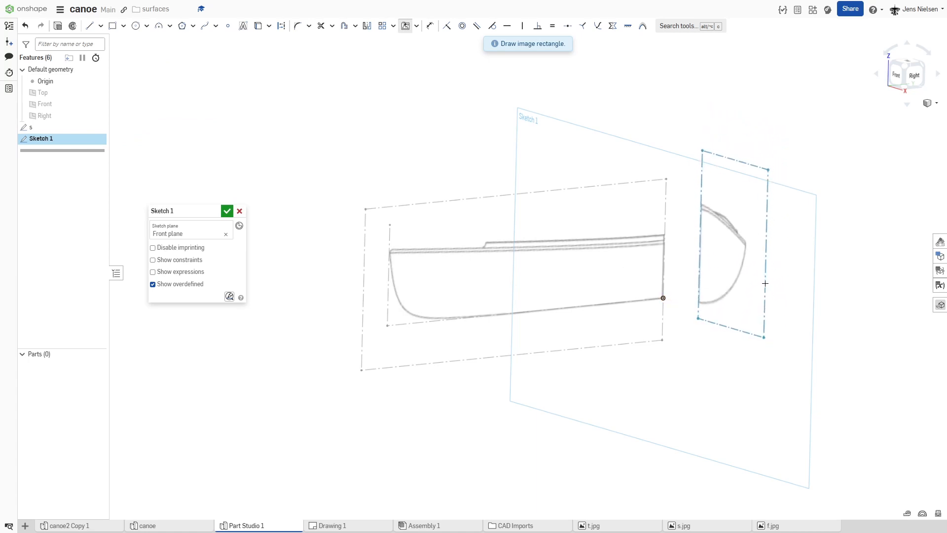
click(761, 287)
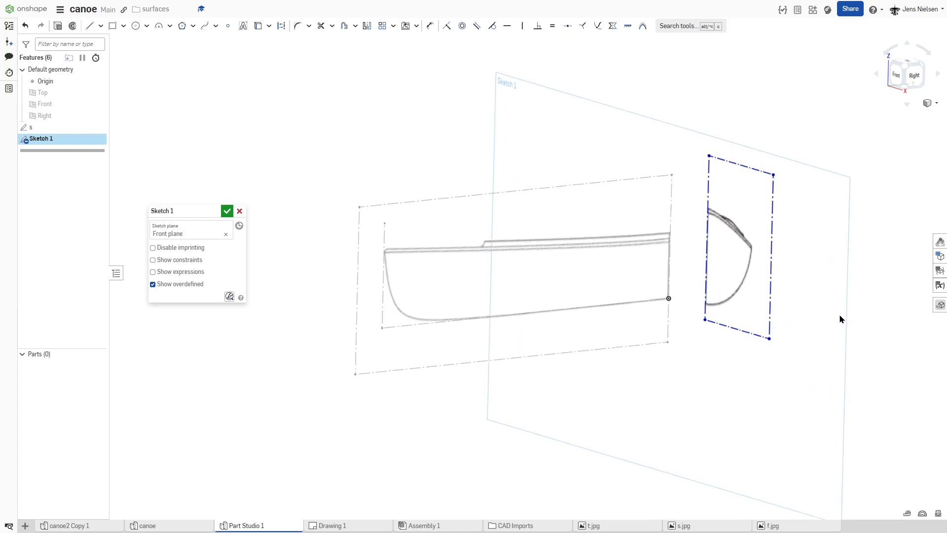
Step: Move the front view image so its centerline and hull bottom meet the origin, and finish the sketch
scroll(766, 352, up, 3)
scroll(703, 334, up, 2)
drag(710, 320, 645, 338)
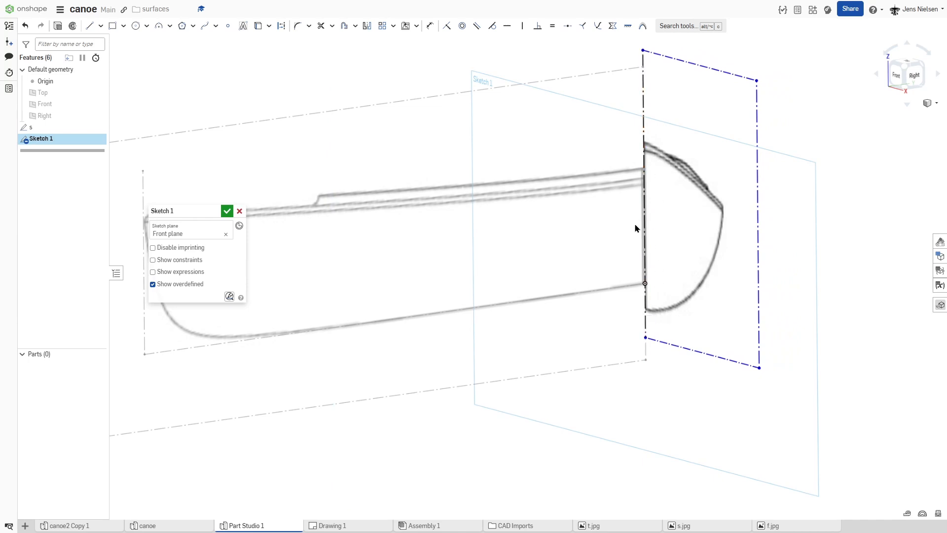
scroll(628, 237, down, 2)
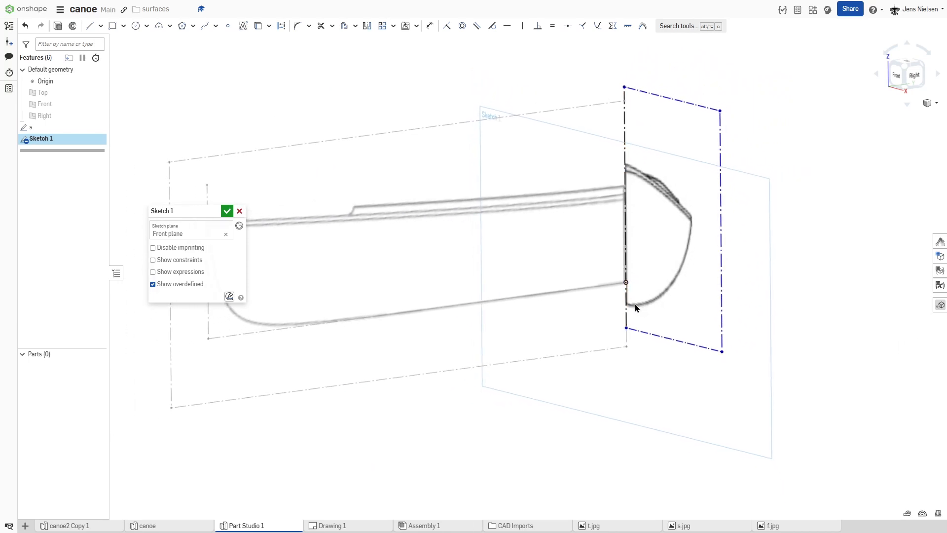
drag(628, 331, 629, 310)
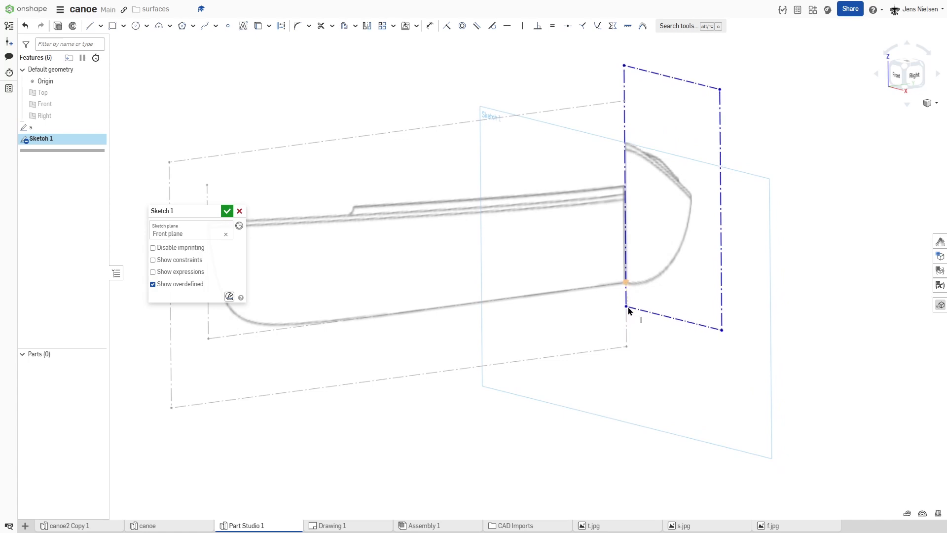
scroll(655, 281, down, 5)
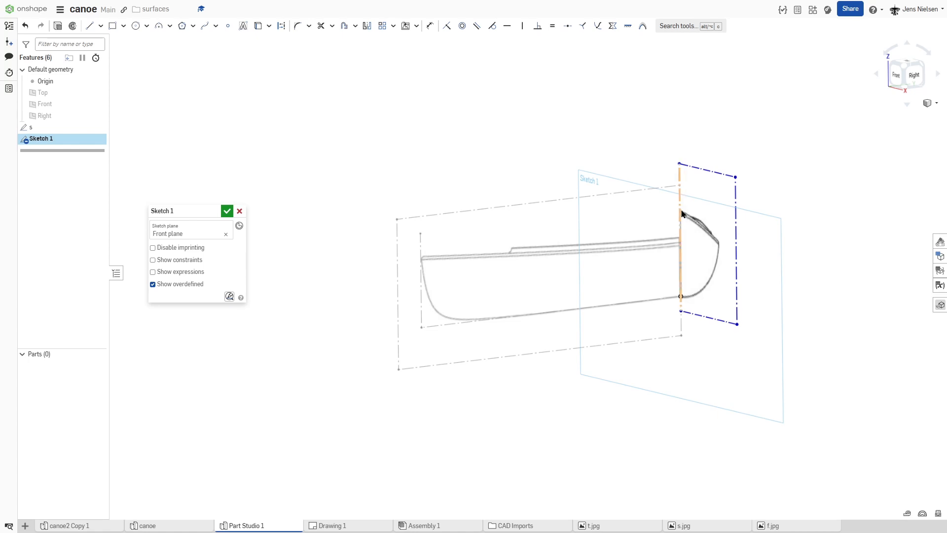
right_drag(683, 215, 677, 215)
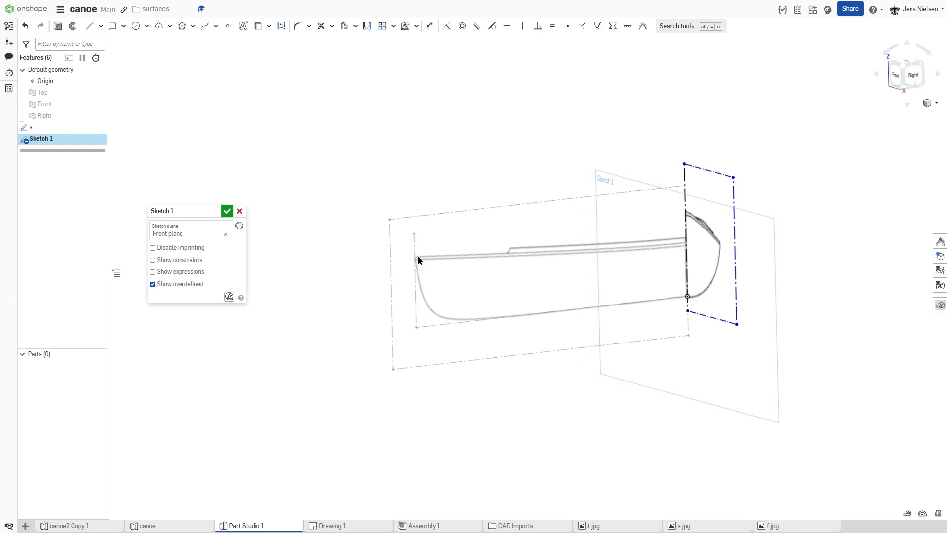
click(227, 211)
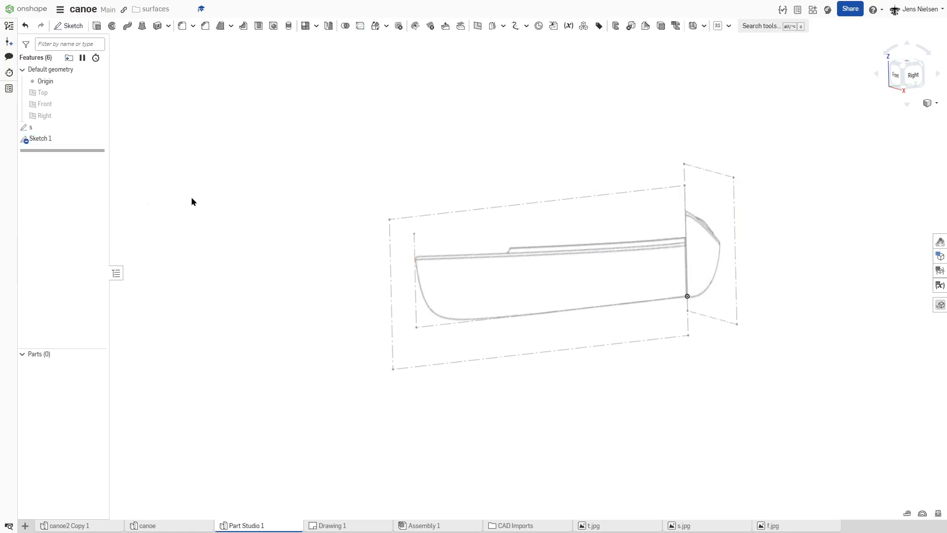
Step: Edit the side view sketch s and draw a horizontal construction line from the bow reference line's upper end to the image's midship edge
right_click(47, 129)
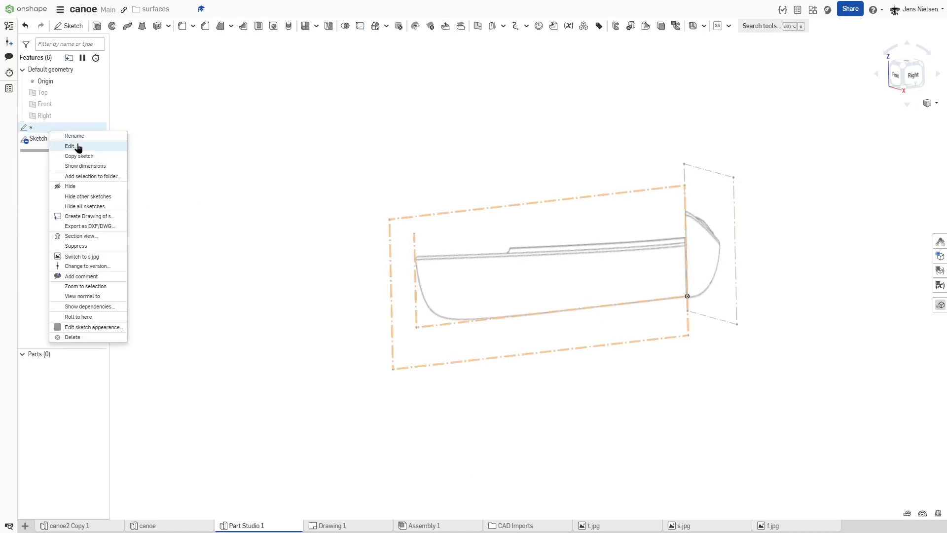
click(78, 147)
key(l)
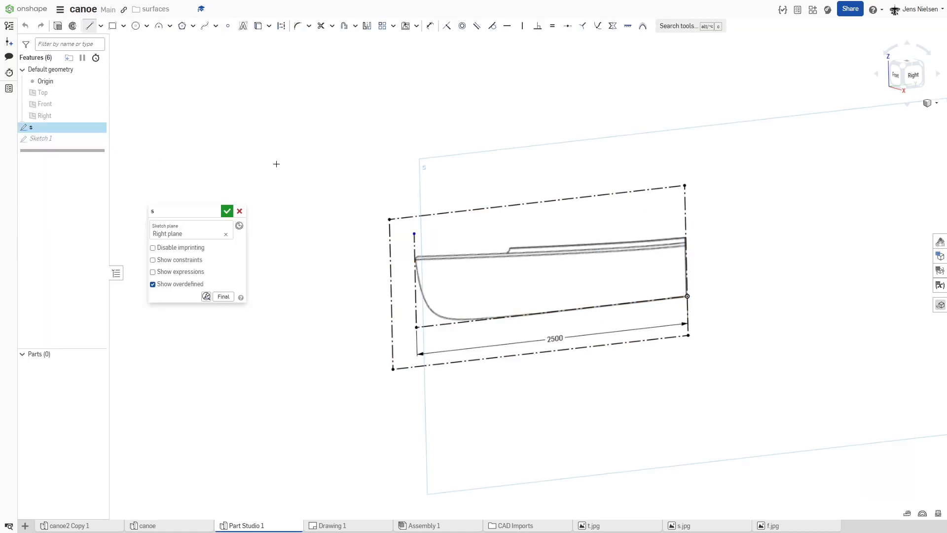
key(q)
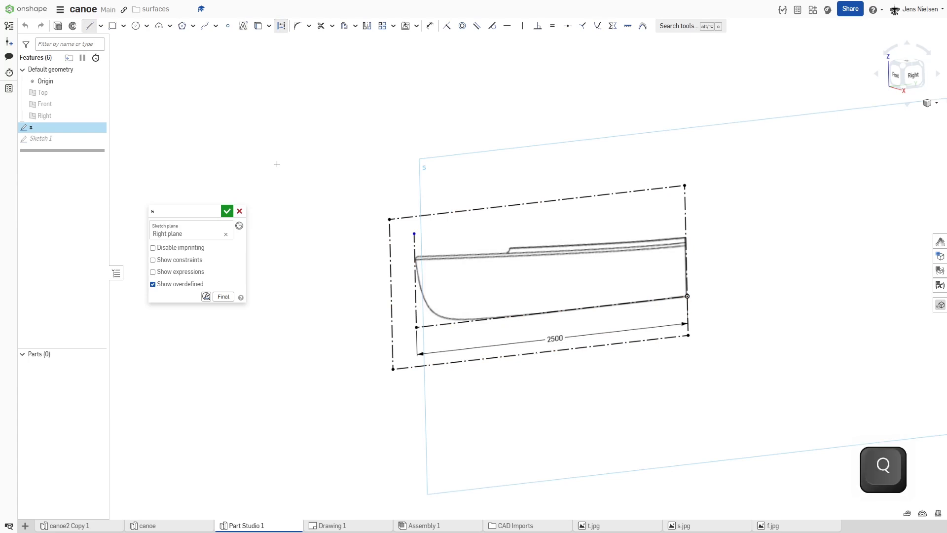
click(414, 234)
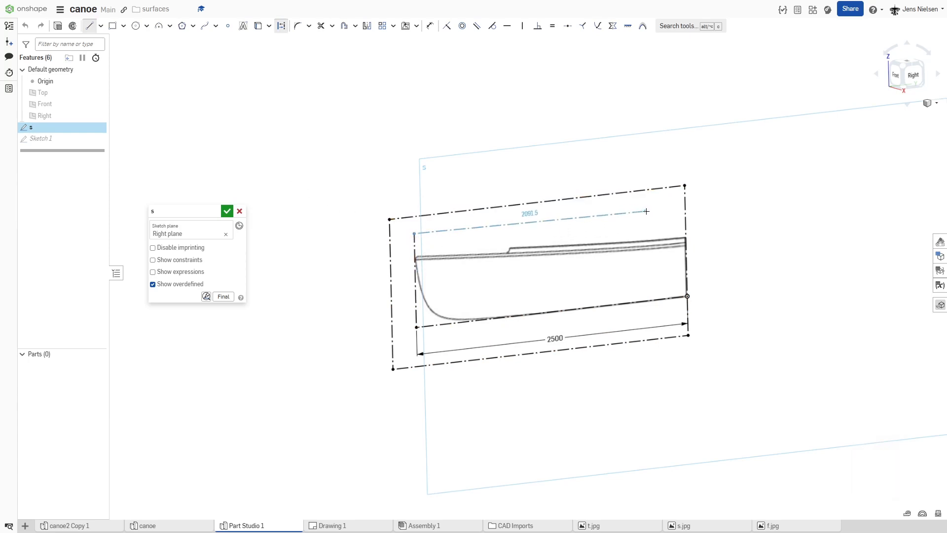
click(682, 204)
key(Escape)
key(h)
click(465, 228)
Step: Lower the horizontal construction line to the top of the bow in the side view and finish the sketch
drag(415, 233, 422, 260)
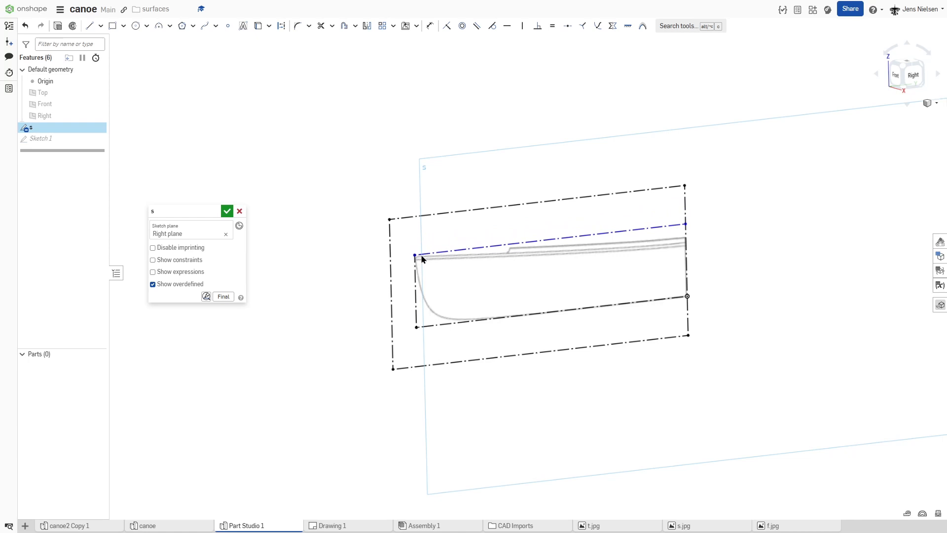
drag(422, 260, 423, 259)
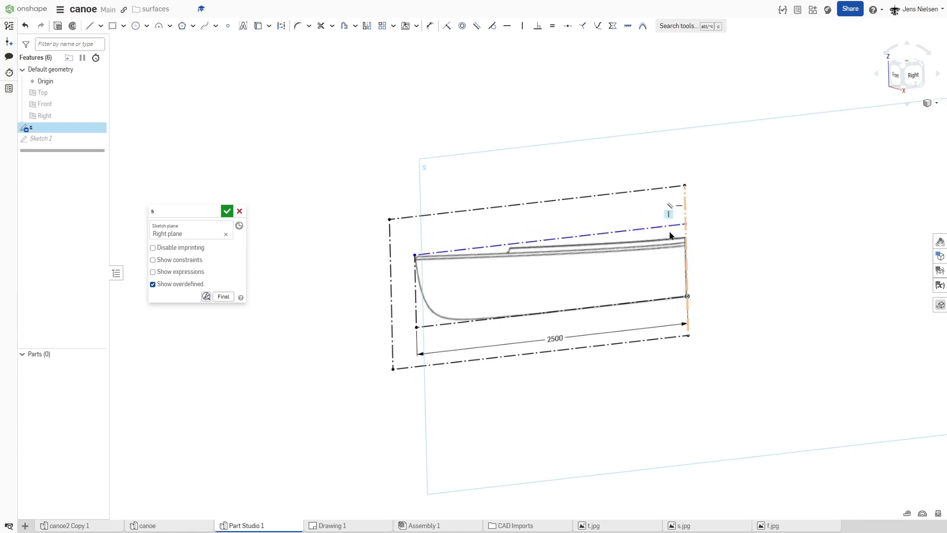
click(227, 211)
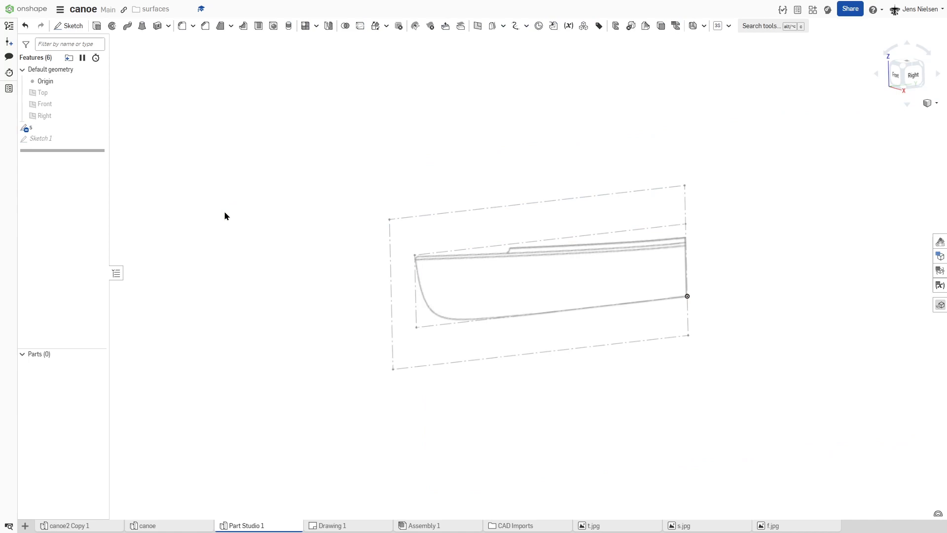
Step: Edit the Front plane sketch and scale the front view image until its highest point meets the side view's horizontal reference line
right_click(48, 140)
click(72, 155)
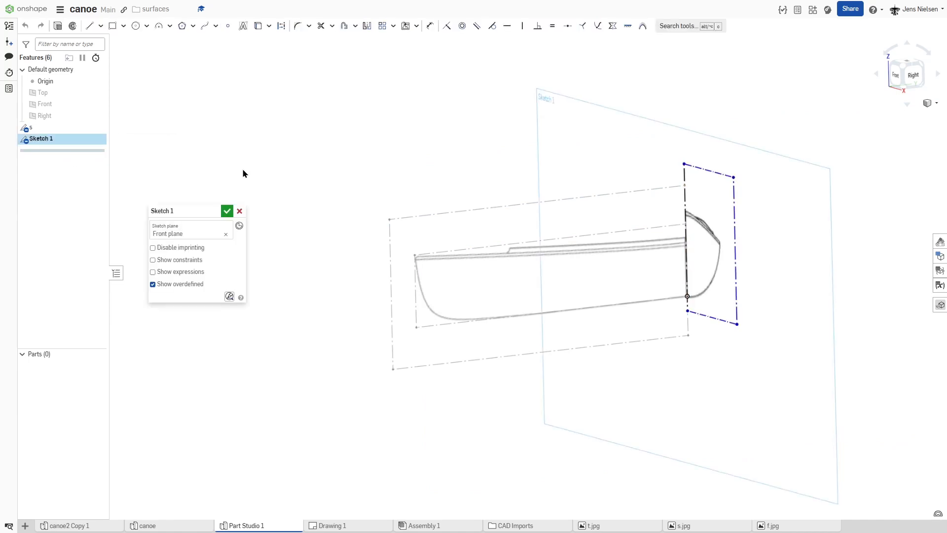
scroll(739, 221, up, 5)
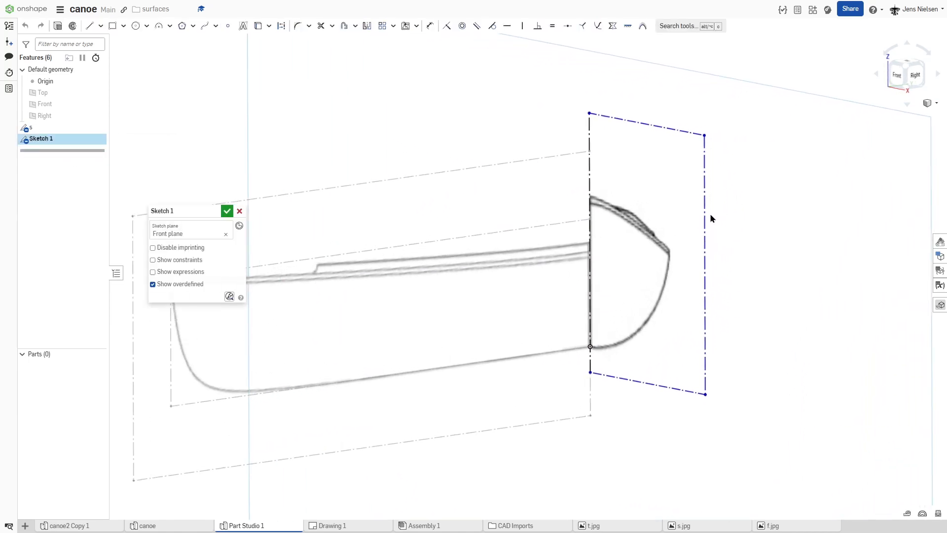
scroll(711, 217, up, 1)
drag(691, 128, 670, 166)
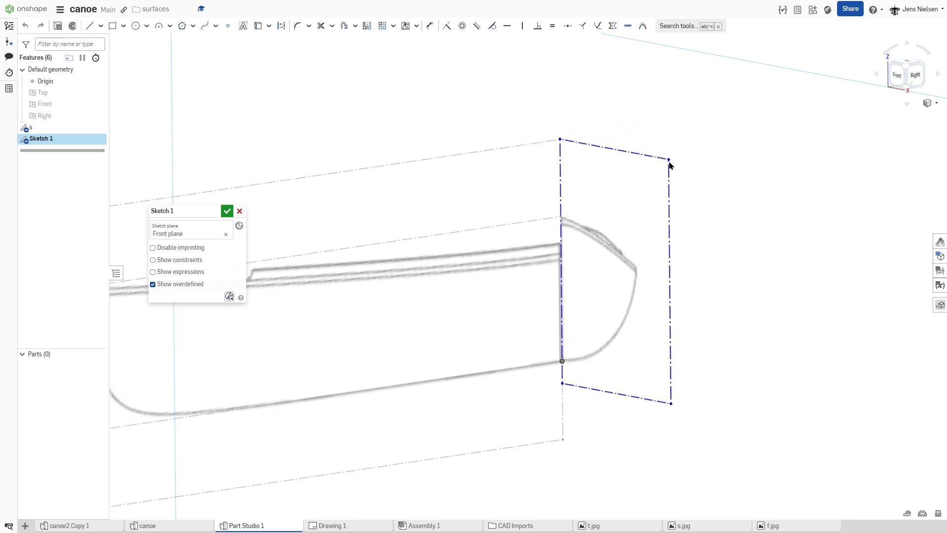
key(f)
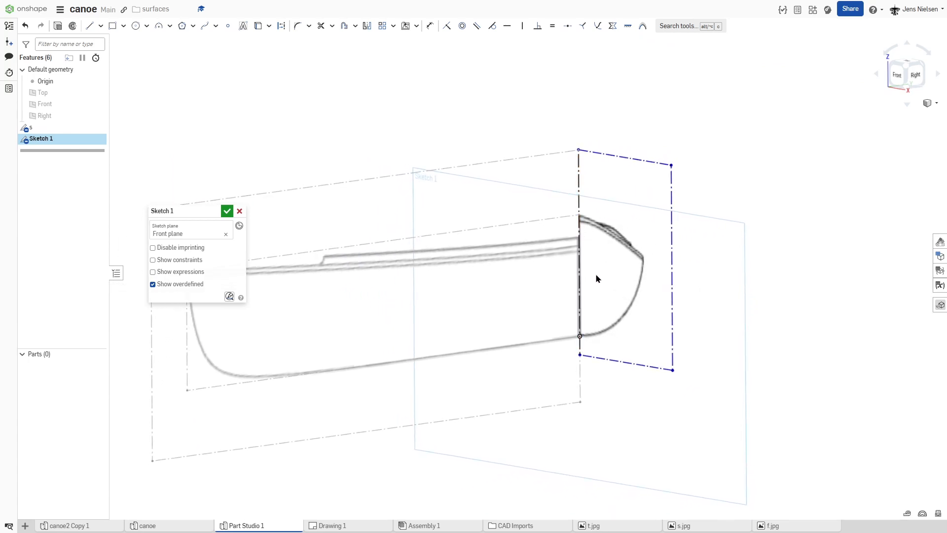
click(226, 211)
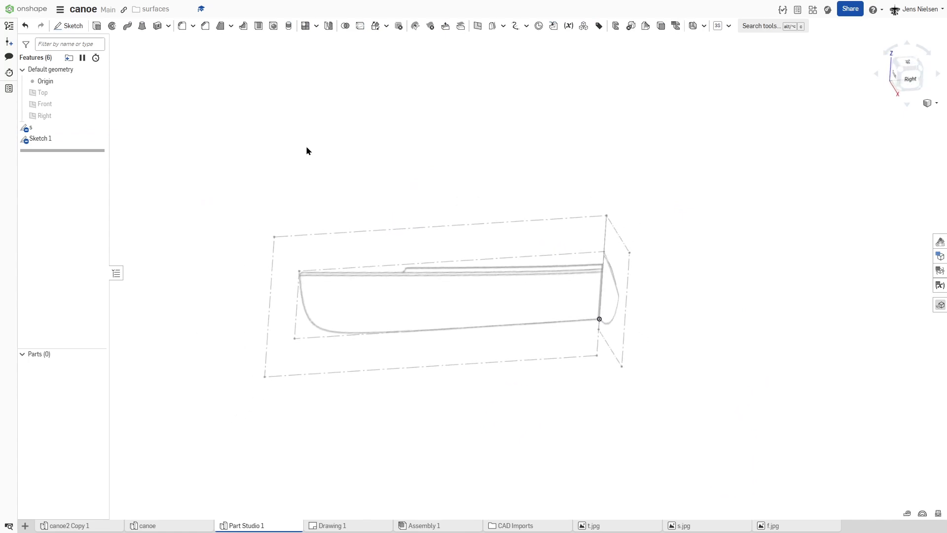
Step: Rename the front view sketch as f
right_click(46, 139)
click(69, 147)
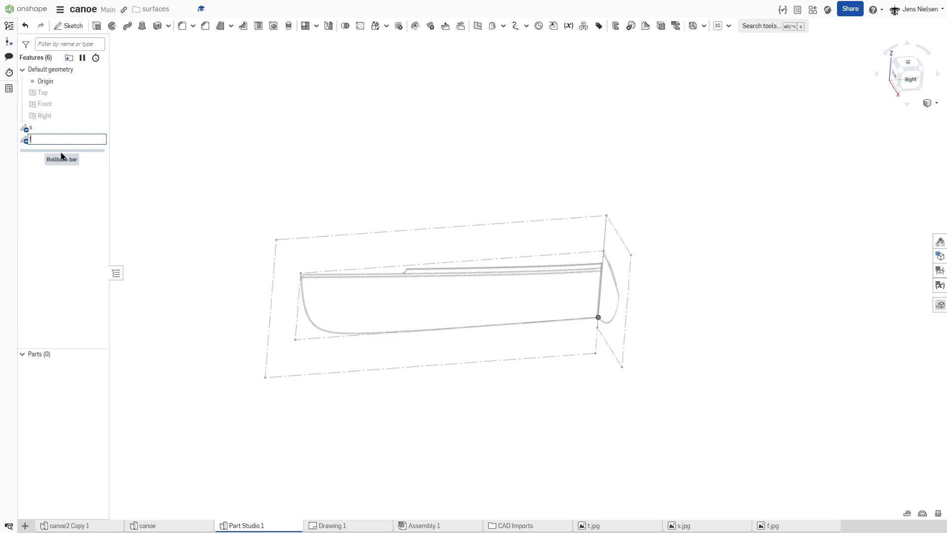
text(f)
key(Return)
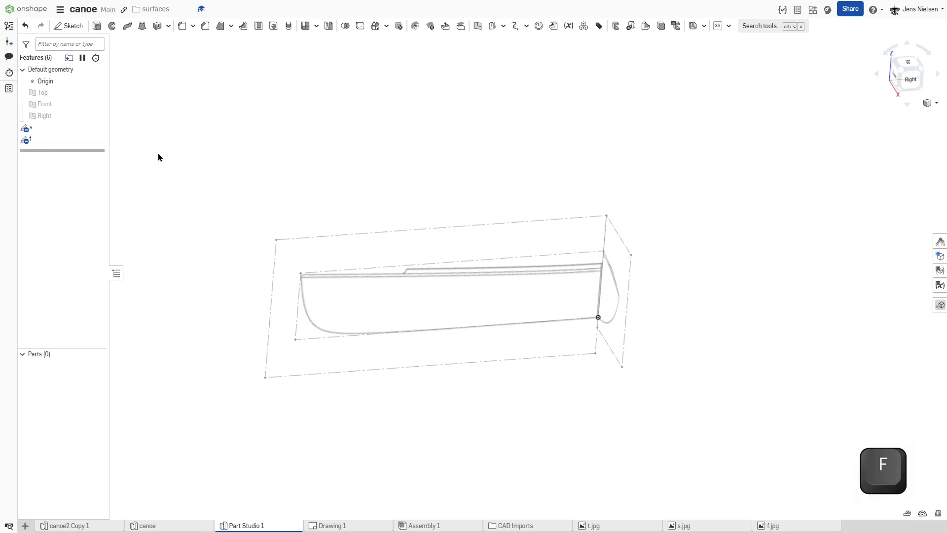
Step: Start a new sketch on the Top plane and insert the top view image t.jpg near the side view
click(72, 28)
click(50, 92)
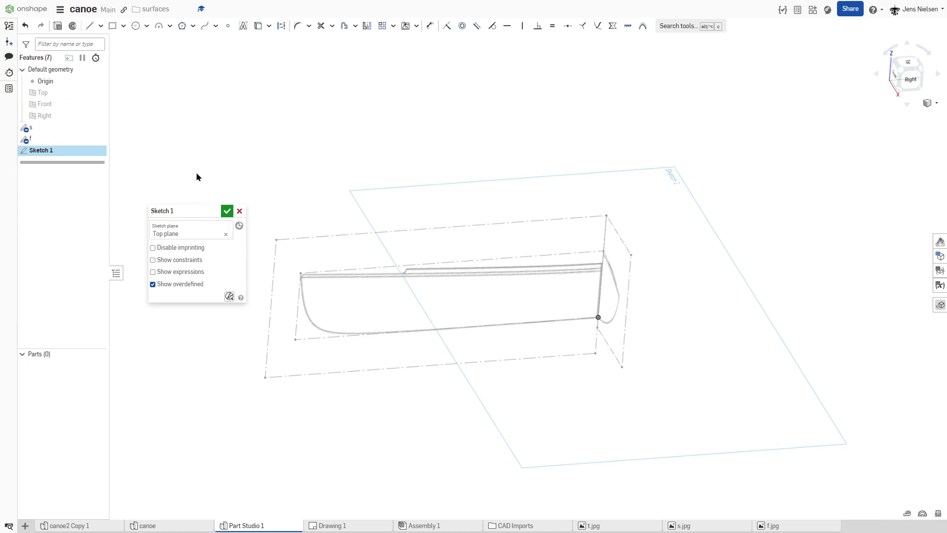
click(404, 29)
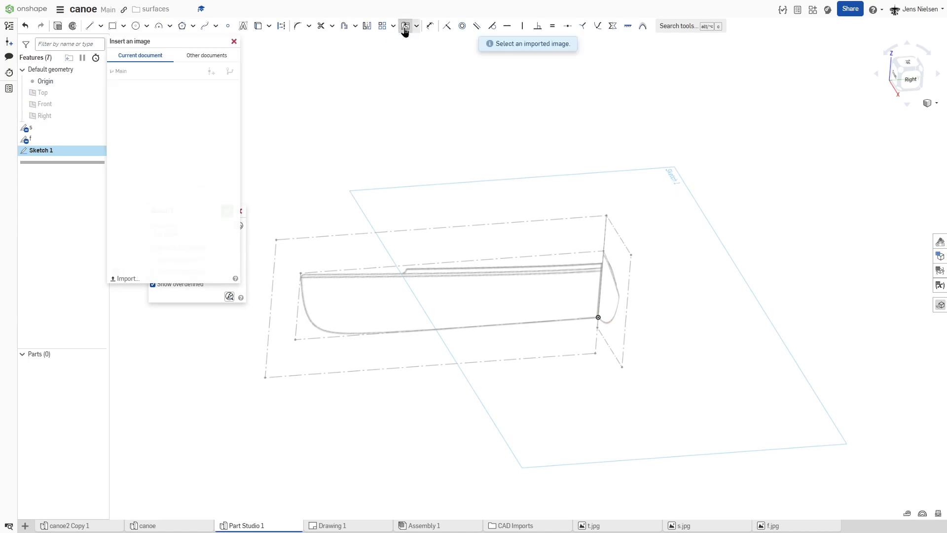
click(148, 143)
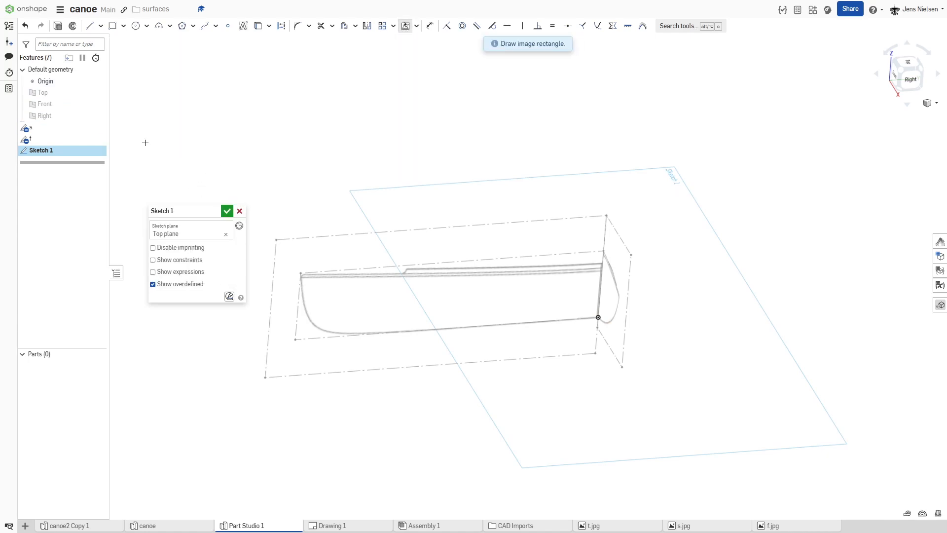
scroll(511, 315, down, 2)
click(559, 338)
scroll(475, 355, down, 3)
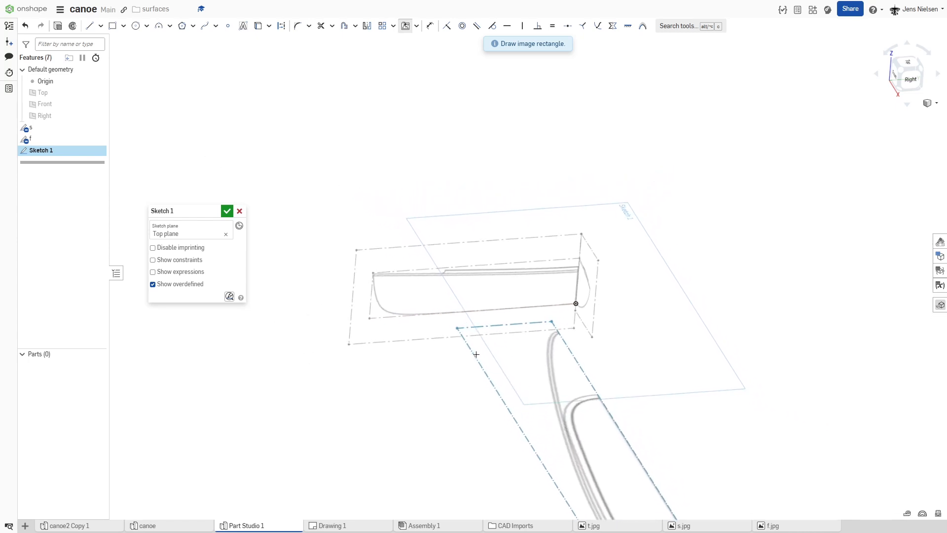
click(491, 345)
Step: Show the sketch constraints and delete the horizontal constraint from the top view image's long edge
scroll(642, 351, down, 1)
right_drag(647, 352, 651, 345)
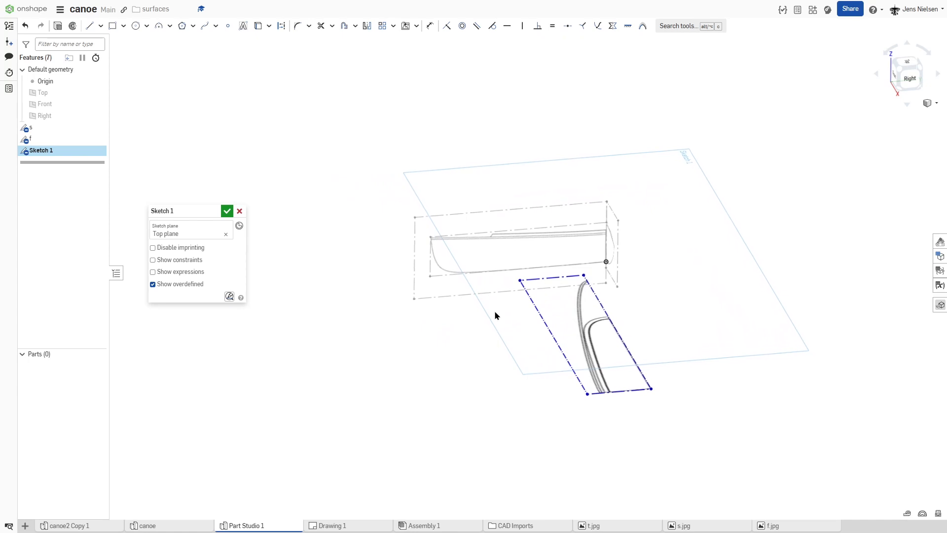
scroll(528, 281, up, 1)
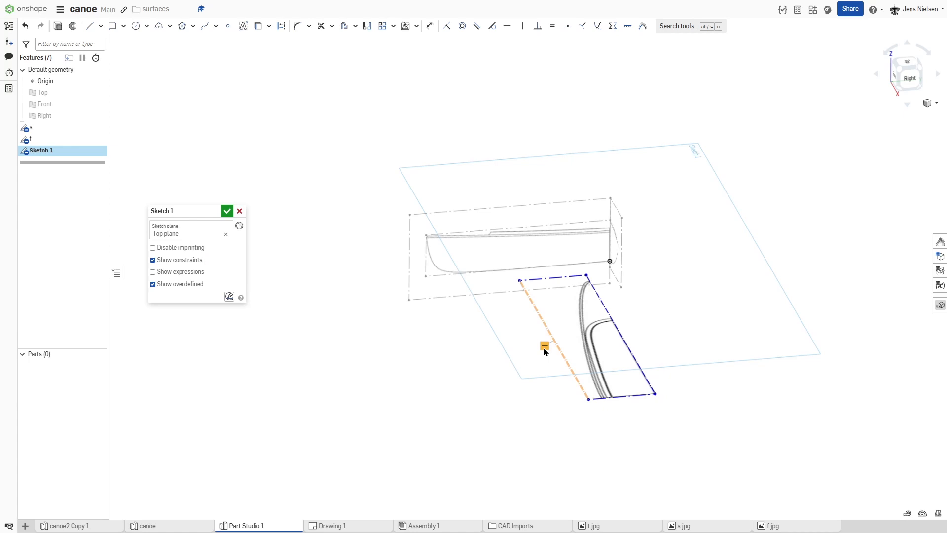
key(Delete)
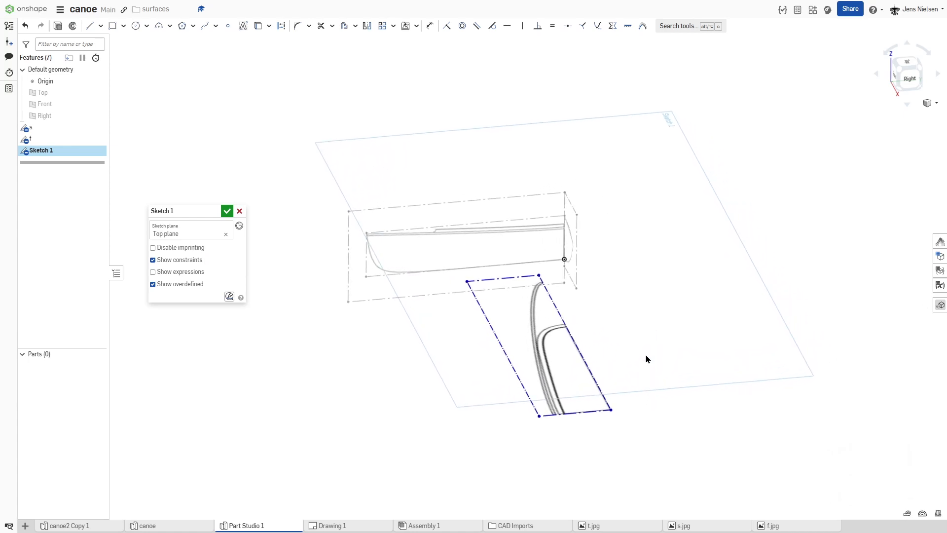
Step: Make the midship centerline corner of the top view image coincident with the origin
key(i)
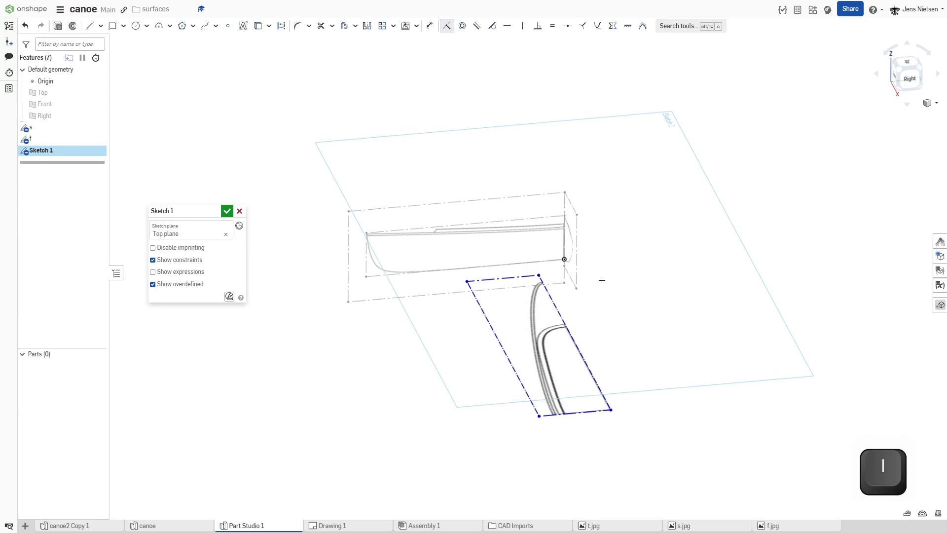
click(611, 408)
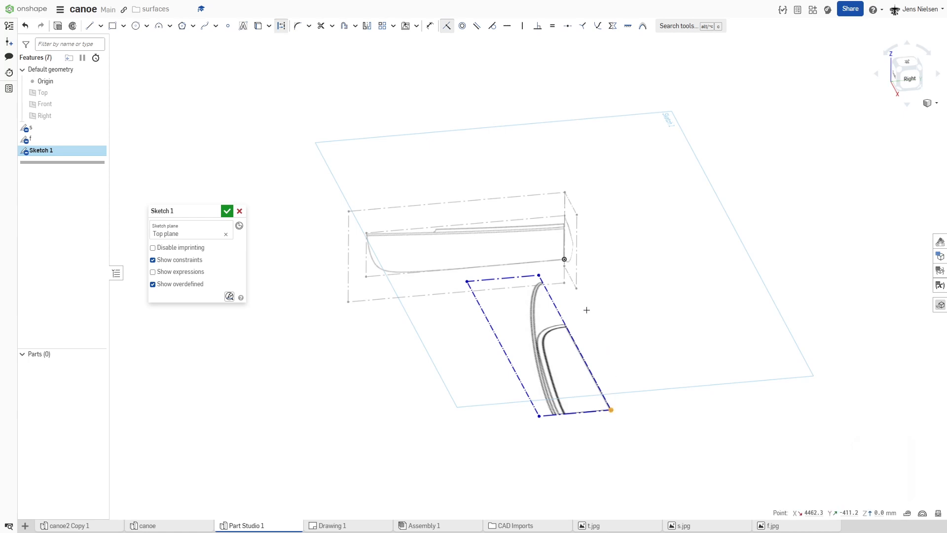
click(565, 259)
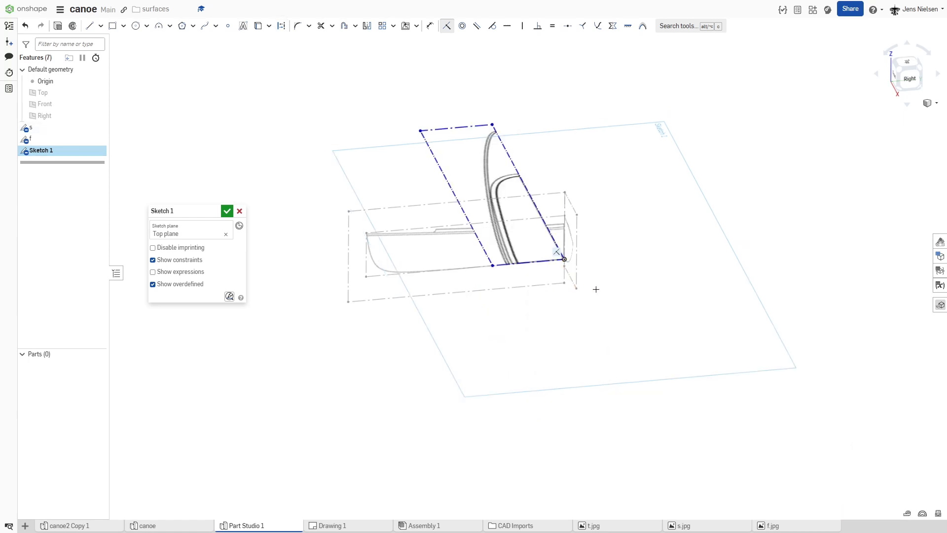
key(Escape)
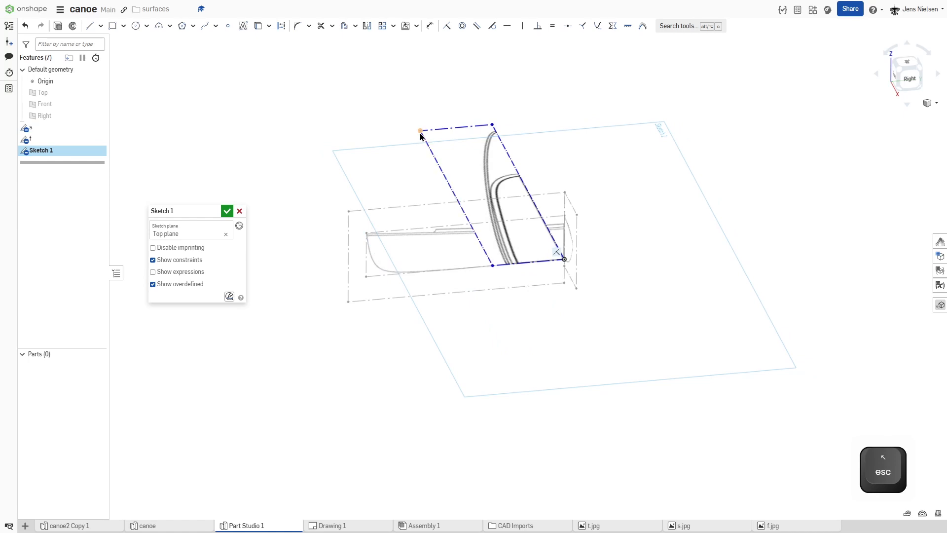
Step: Rotate the top view image about the origin to run along the side view, and constrain its outer long edge vertical
mouse_move(402, 141)
mouse_down()
mouse_move(341, 231)
mouse_move(338, 270)
mouse_move(365, 299)
mouse_up()
mouse_move(454, 348)
right_down()
mouse_move(459, 359)
mouse_move(420, 349)
right_up()
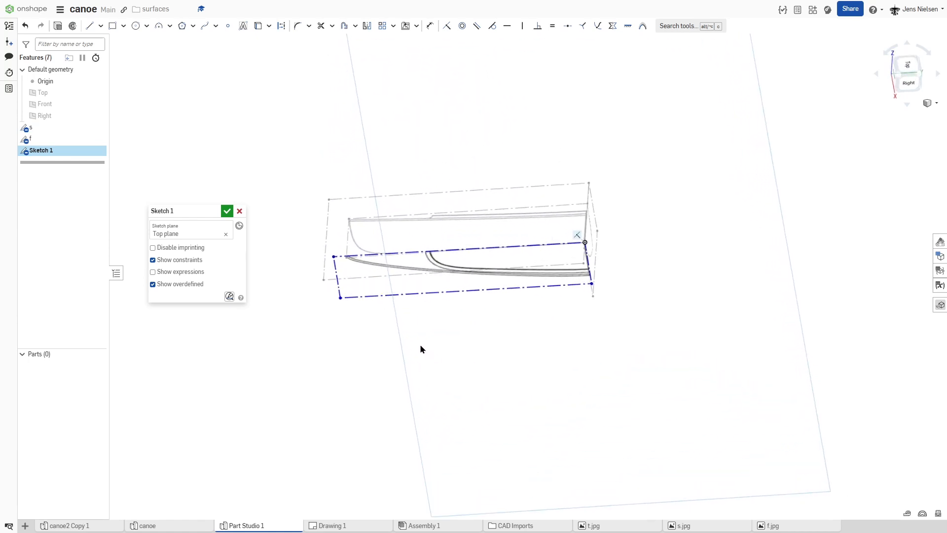
click(418, 291)
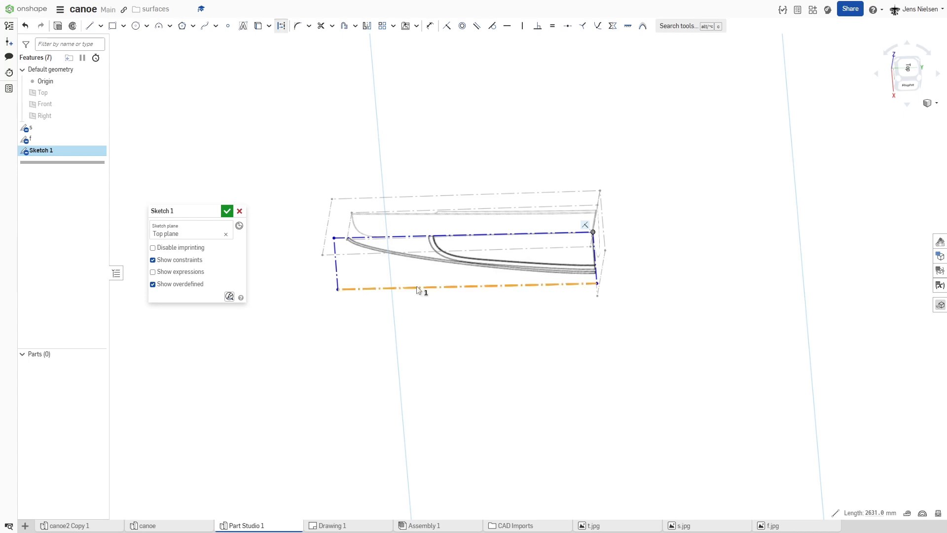
key(v)
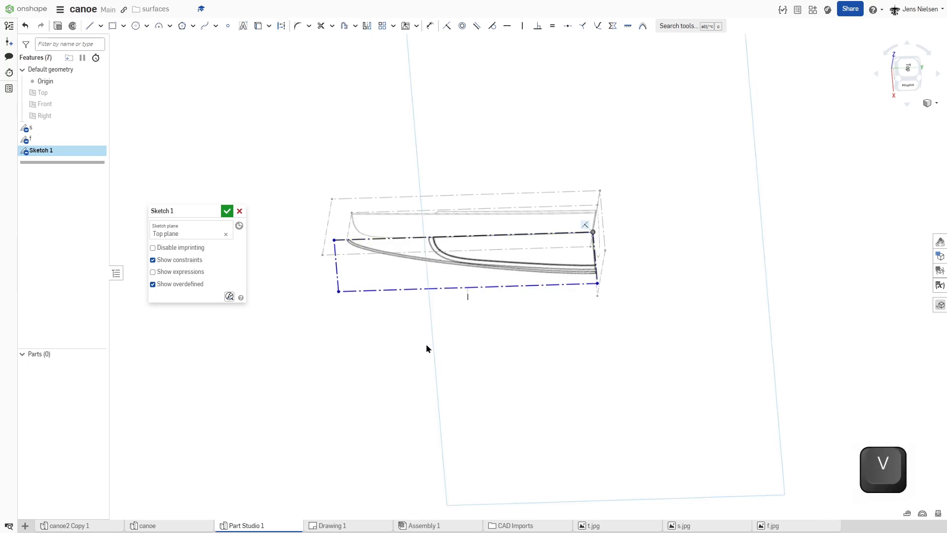
Step: Scale the top view image until its bow tip lines up with the side view's bow reference line, and finish the sketch
scroll(423, 343, up, 2)
scroll(383, 306, up, 5)
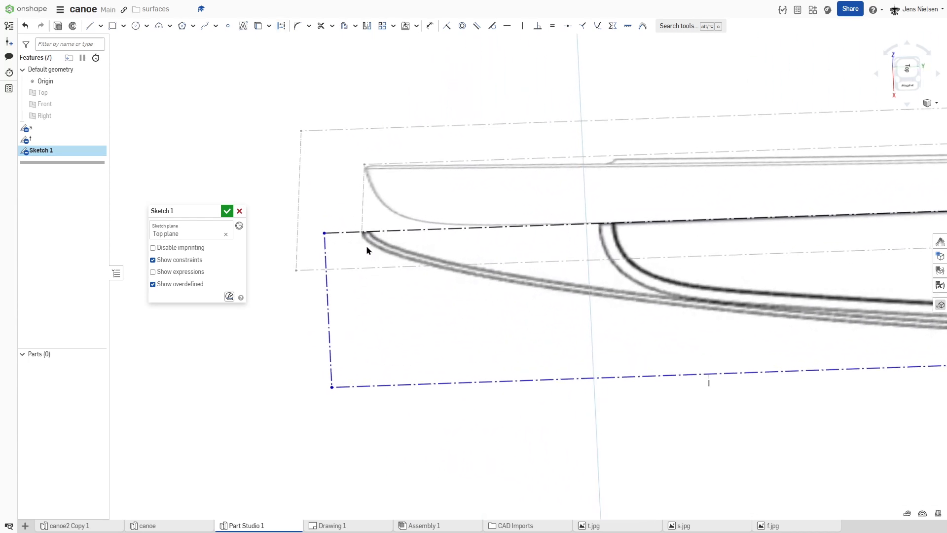
scroll(340, 279, up, 4)
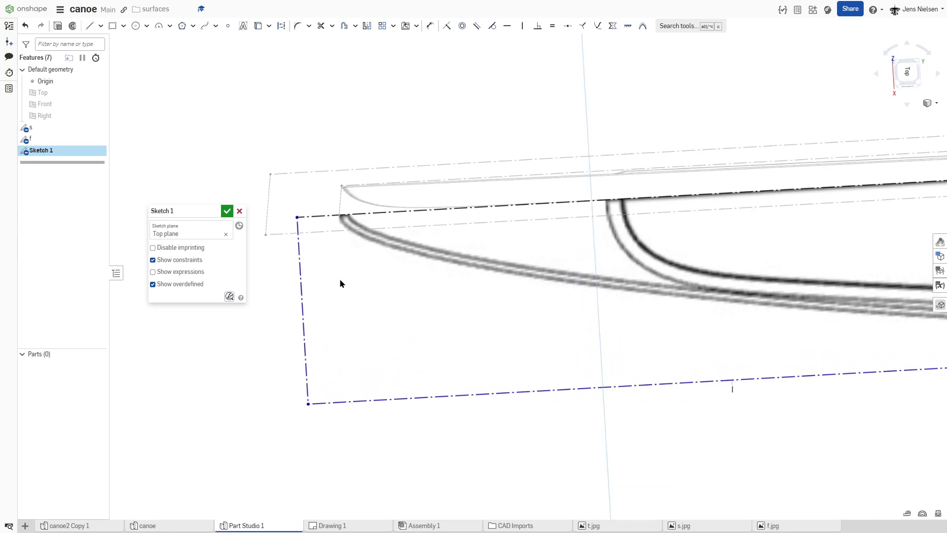
scroll(328, 227, up, 1)
right_drag(327, 193, 318, 222)
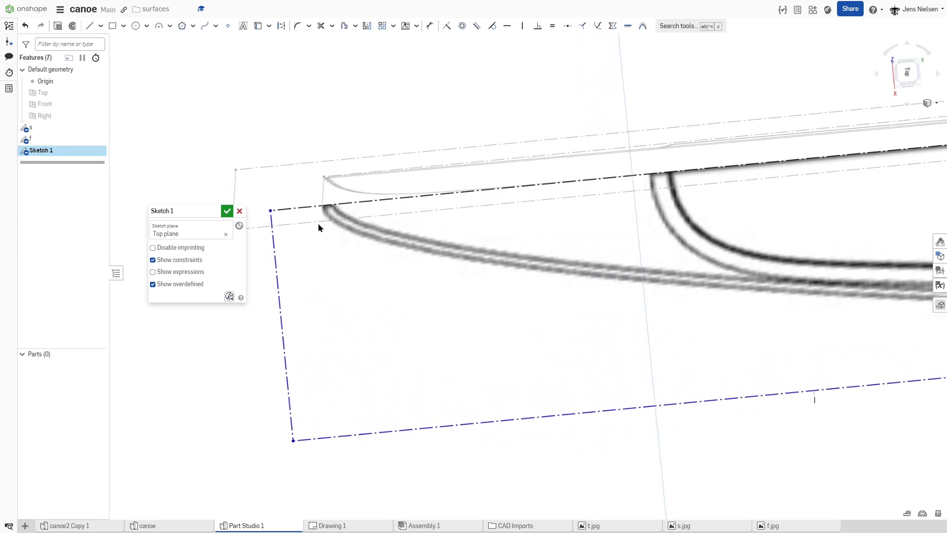
drag(270, 212, 272, 216)
scroll(423, 304, down, 5)
mouse_move(345, 270)
right_down()
mouse_move(581, 385)
mouse_move(727, 393)
right_up()
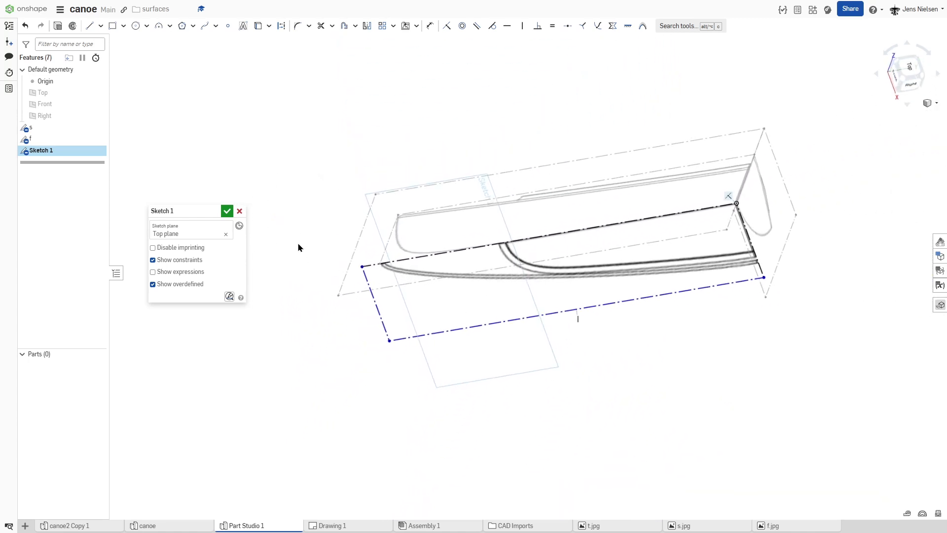
click(227, 211)
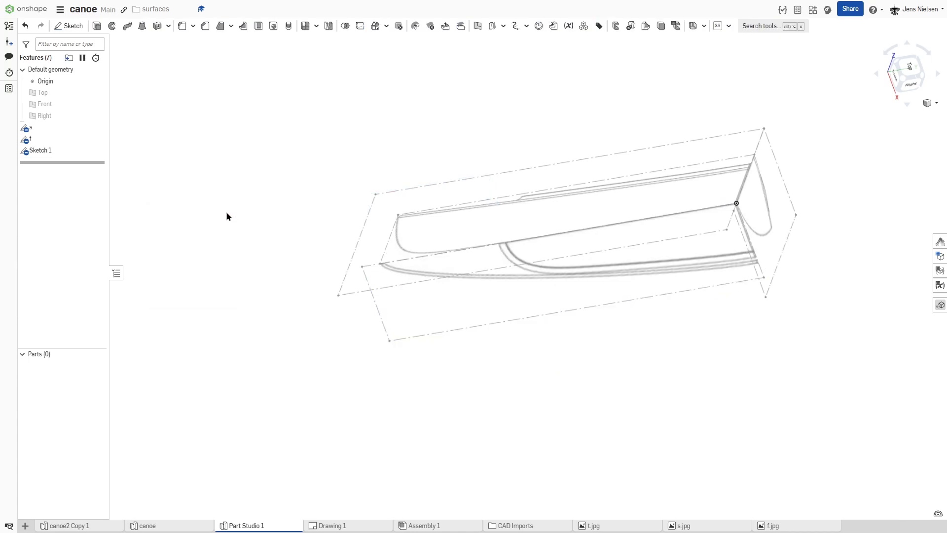
Step: Rename the top view sketch as t
right_click(53, 153)
click(91, 161)
text(t)
key(Return)
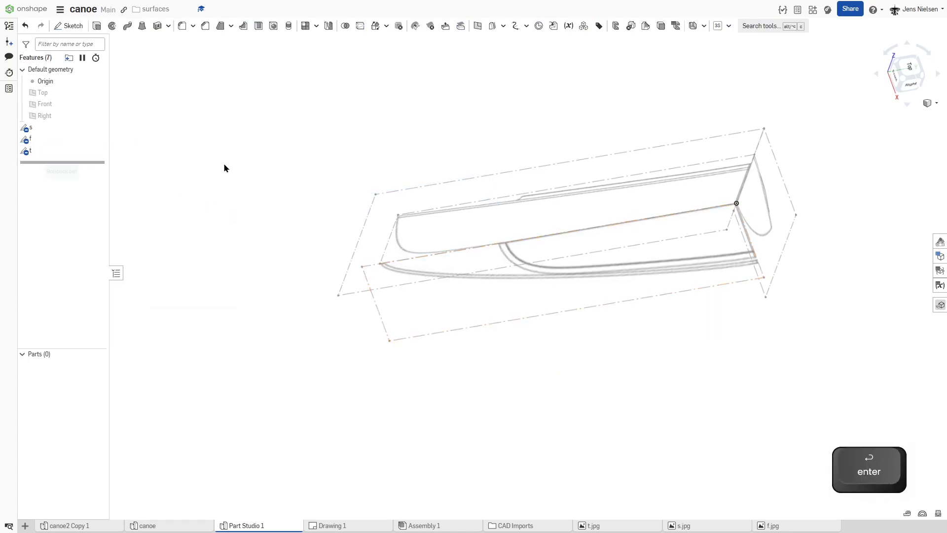
Step: Group the s, f and t sketches into a new feature folder called views
click(40, 128)
shift+click(38, 152)
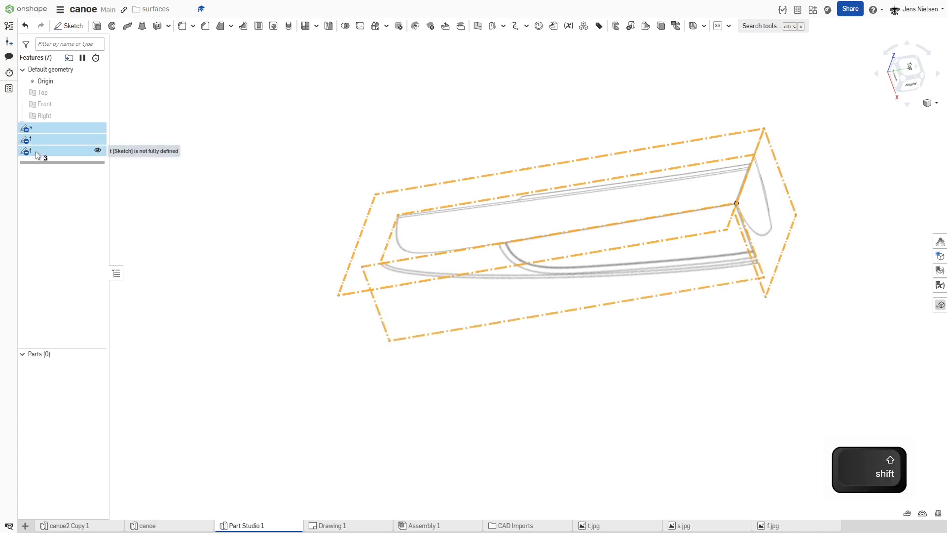
right_click(36, 154)
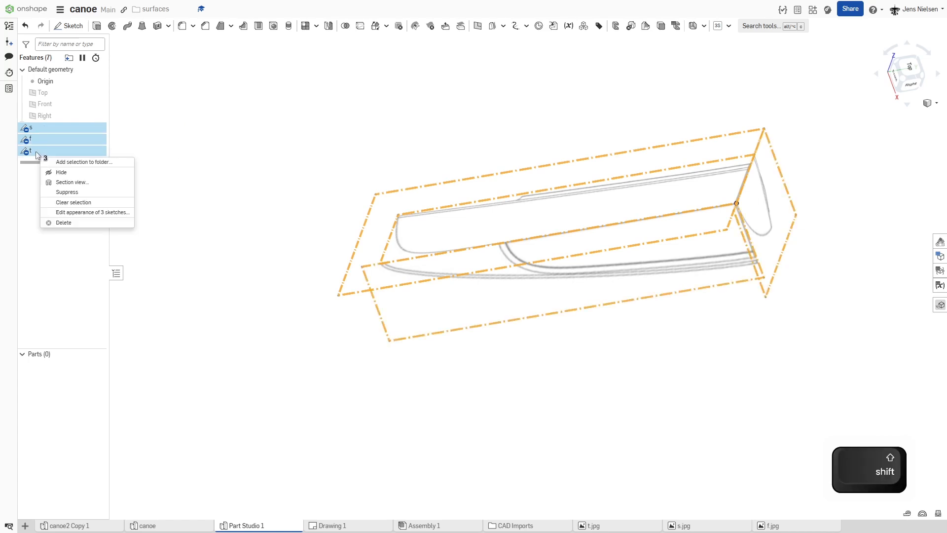
click(71, 162)
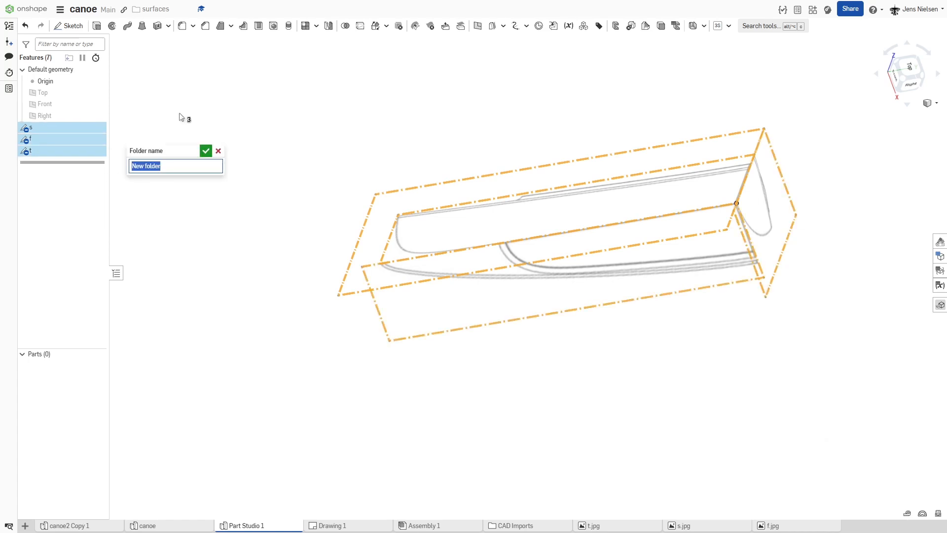
text(views)
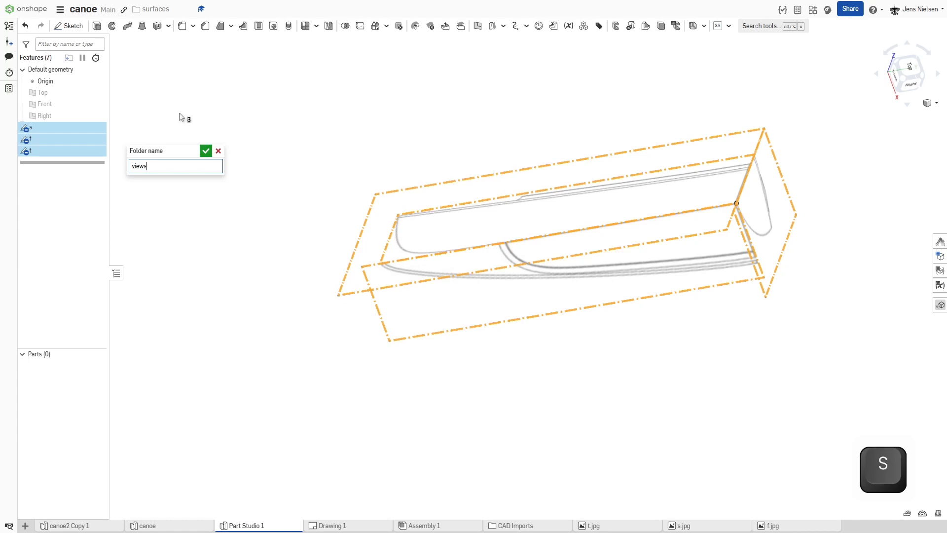
key(Return)
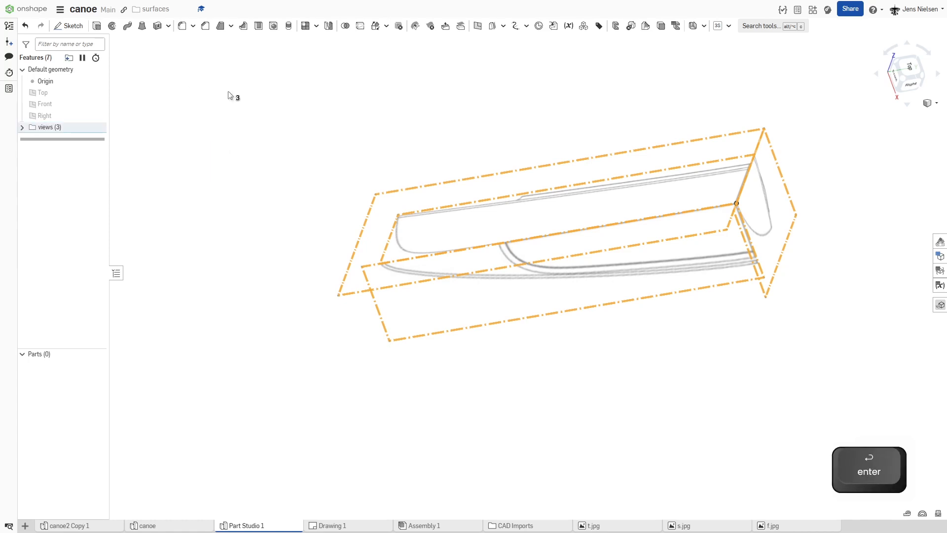
click(265, 90)
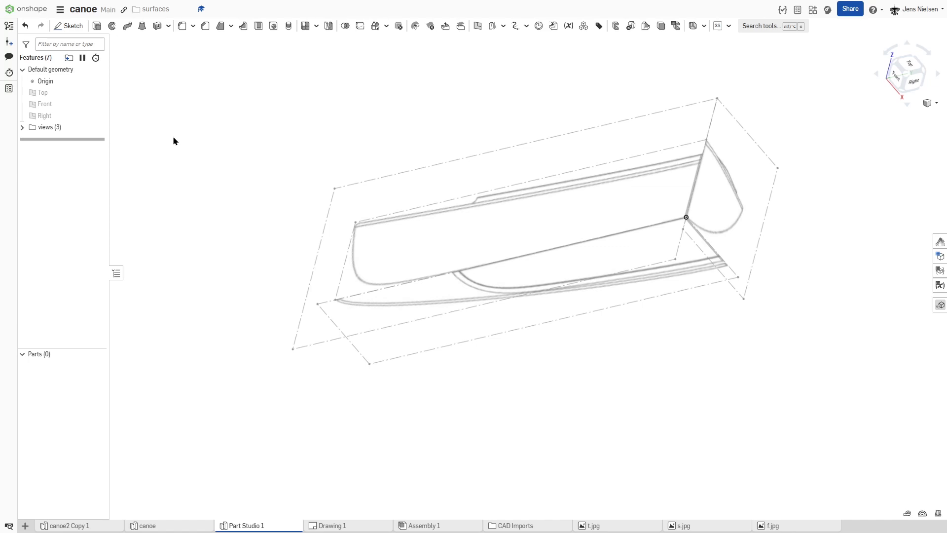
Step: Expand the views folder and hide the t and f sketches so only the side view image stays displayed
click(22, 127)
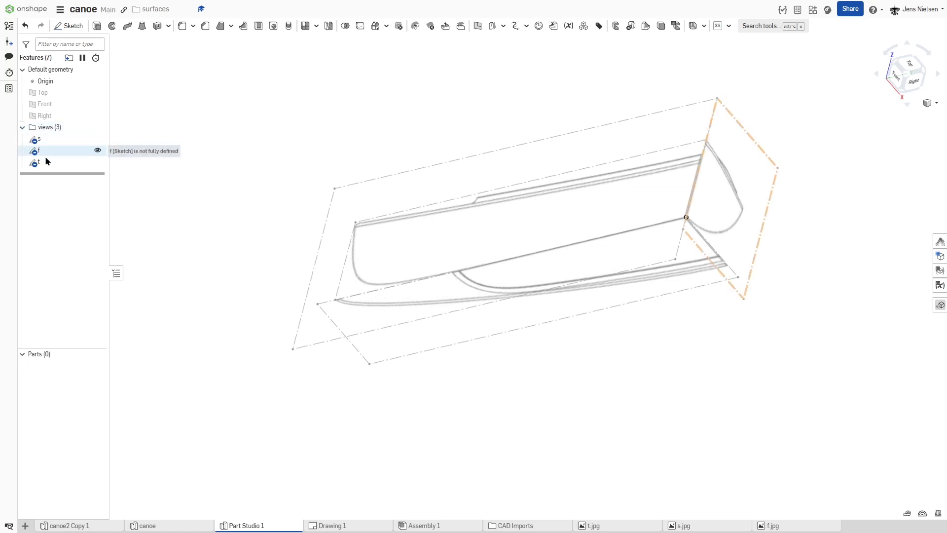
click(98, 163)
click(98, 150)
key(shift+4)
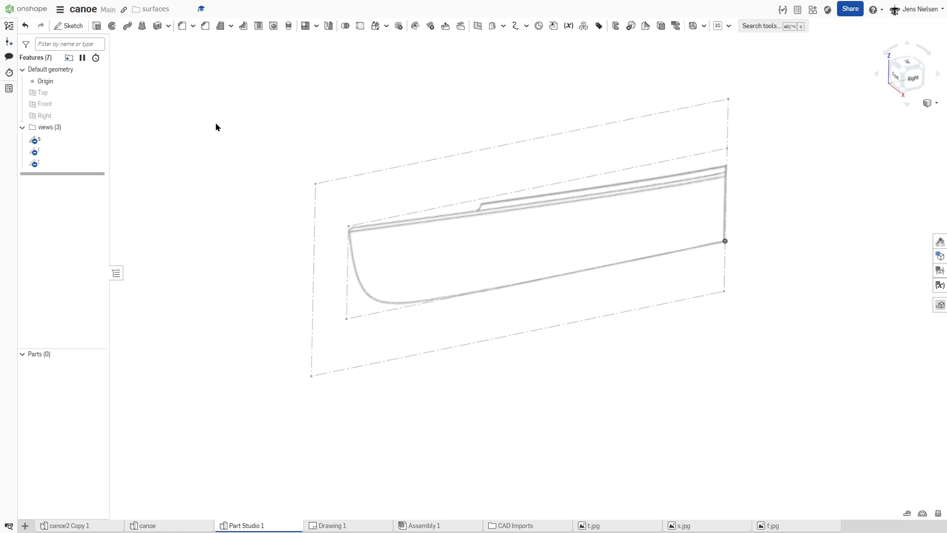
Step: Start a sketch on the Right plane and draw a keel line from the origin to where the hull bottom starts curving toward the bow
key(s)
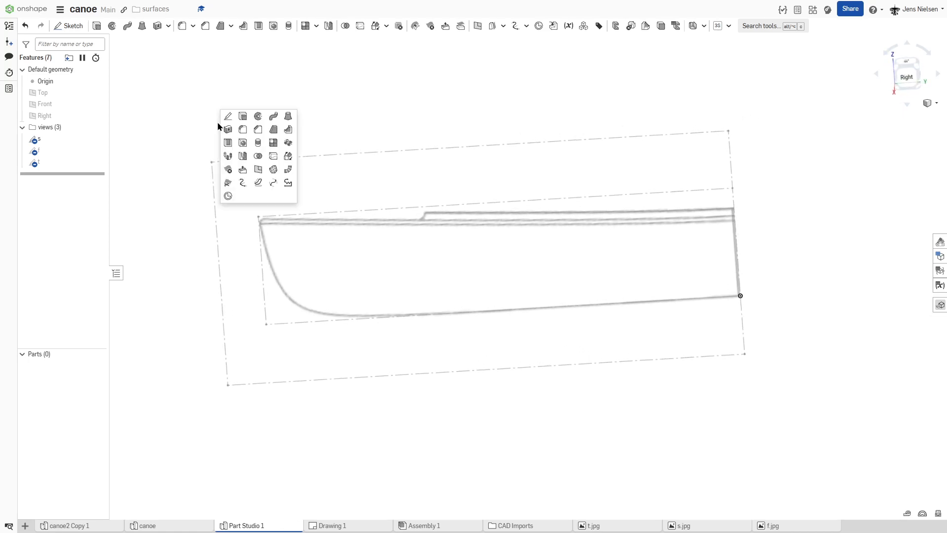
click(226, 116)
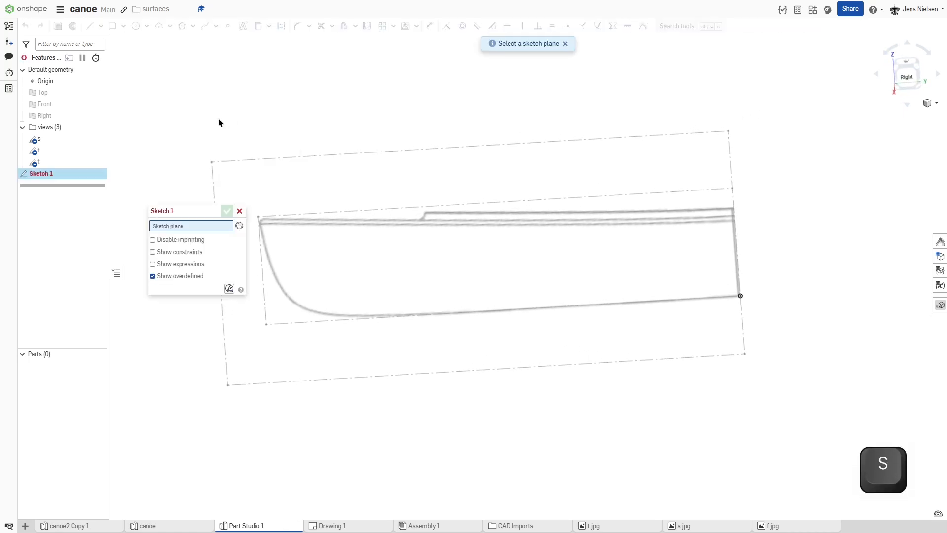
click(67, 114)
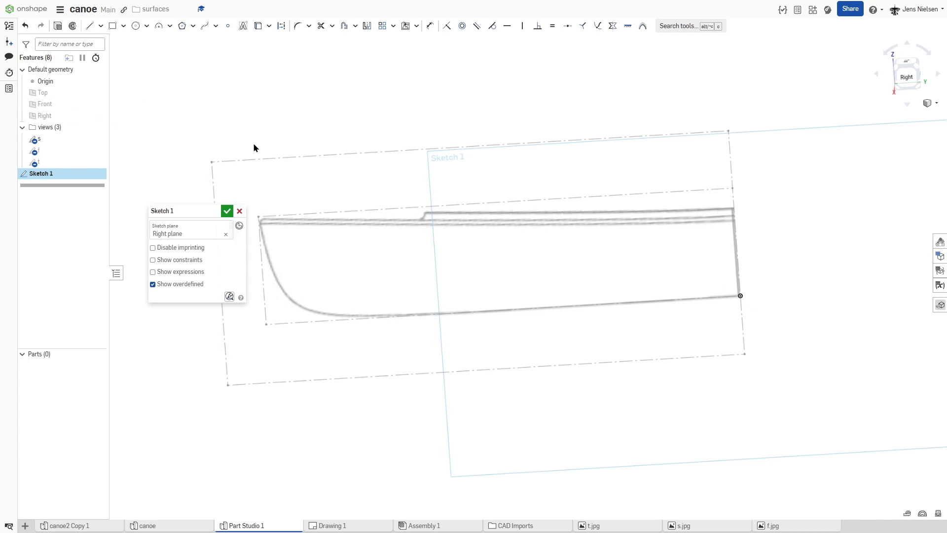
key(l)
click(741, 294)
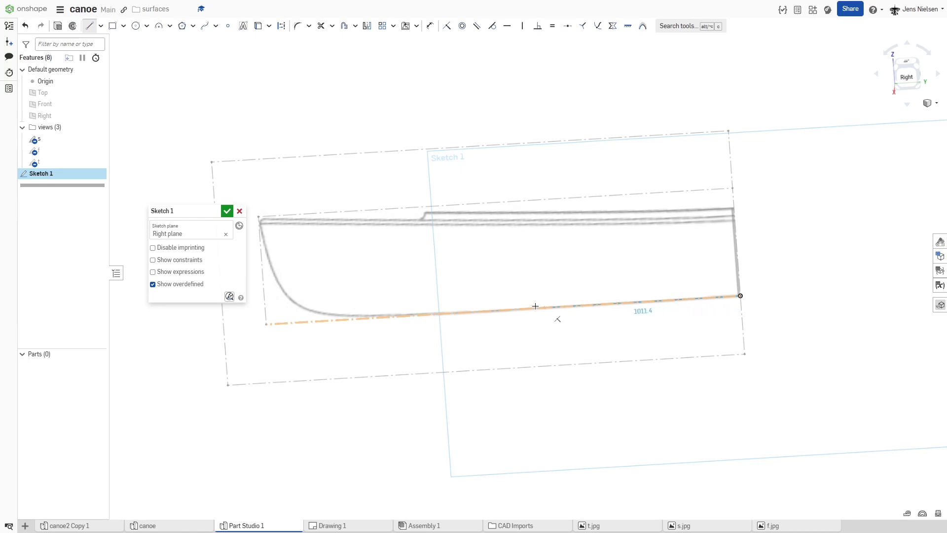
click(405, 314)
key(Escape)
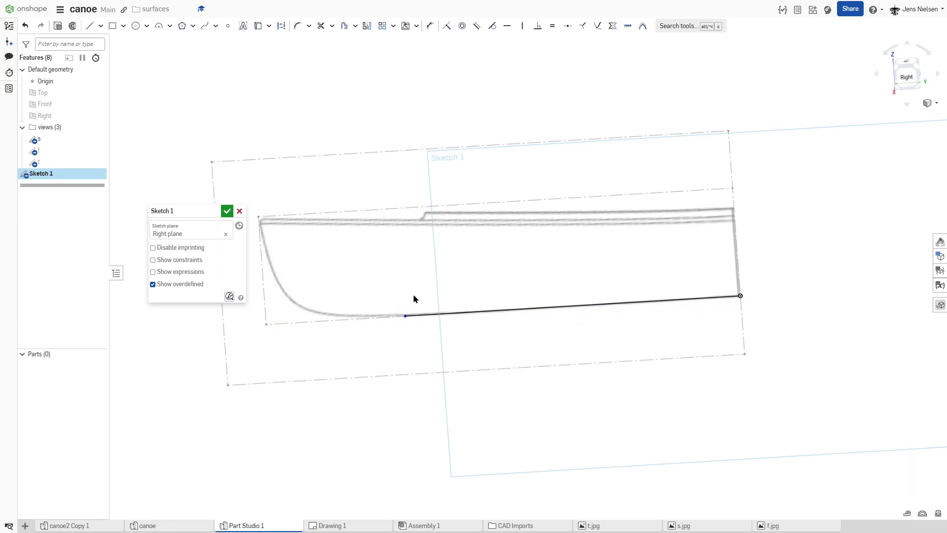
Step: Draw a Bezier curve from the keel line's free end to the upper bow corner of the side view's reference lines
key(s)
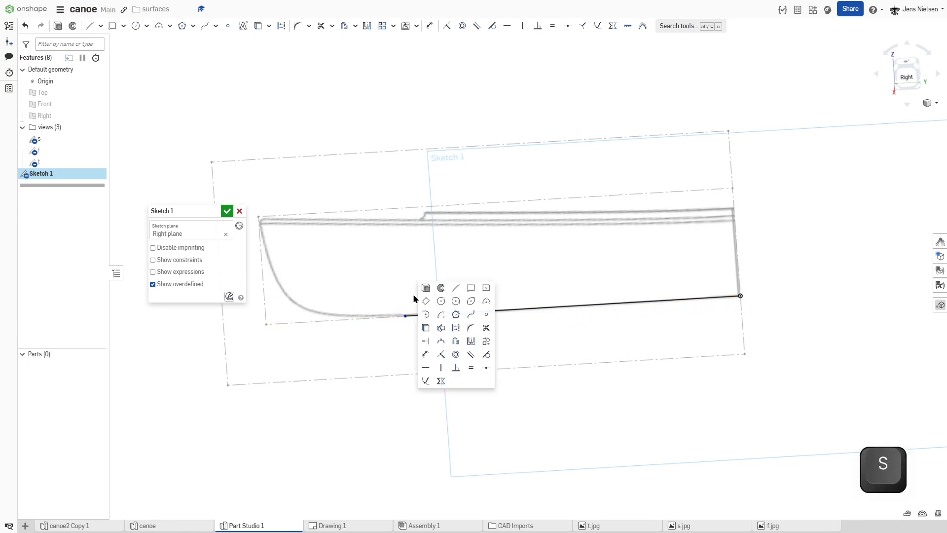
click(471, 314)
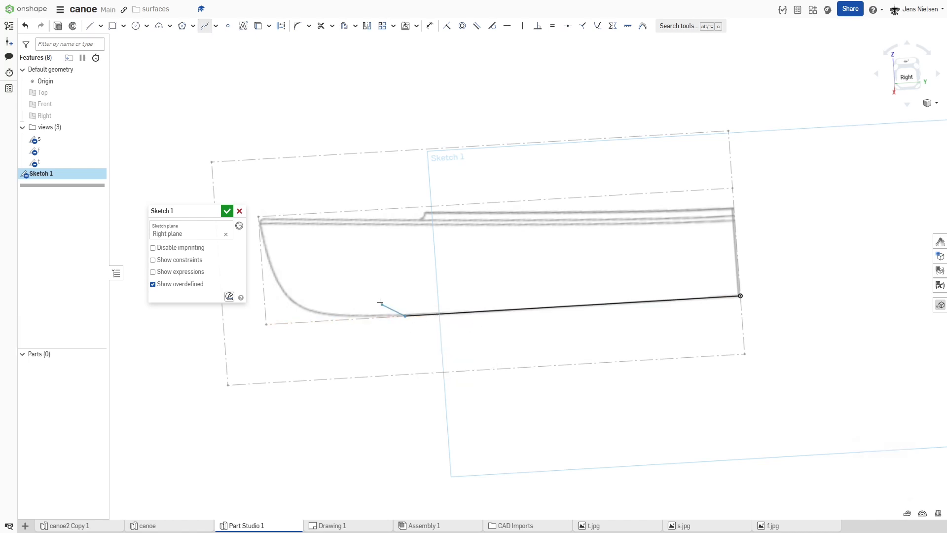
middle_drag(276, 261, 364, 270)
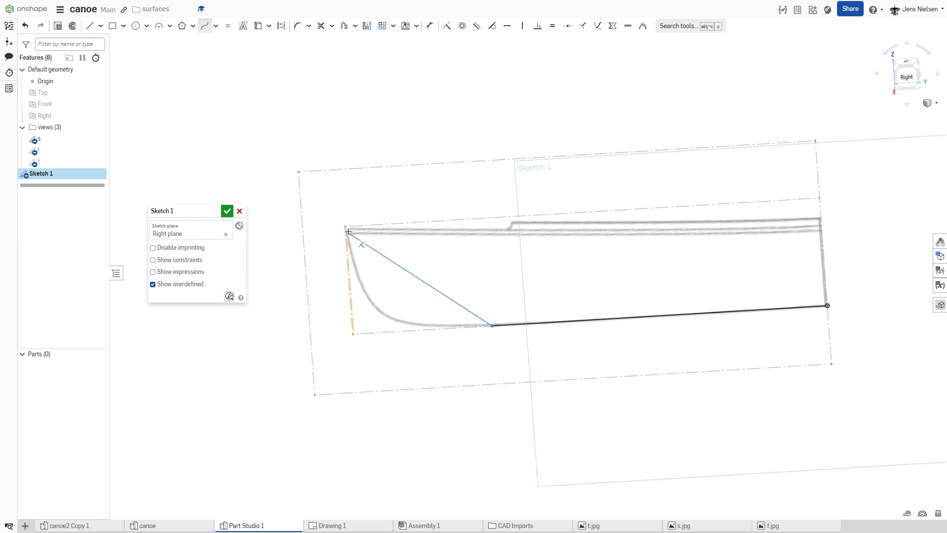
click(346, 227)
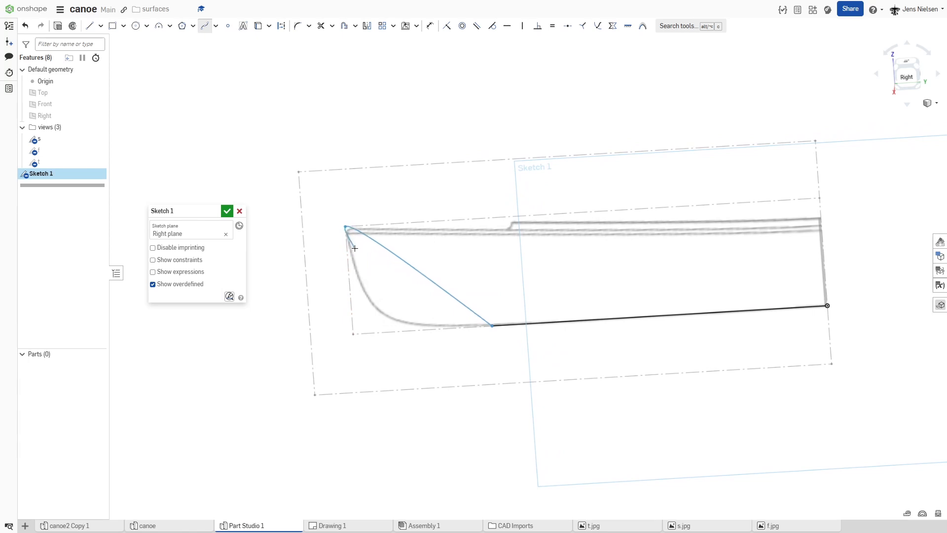
key(Escape)
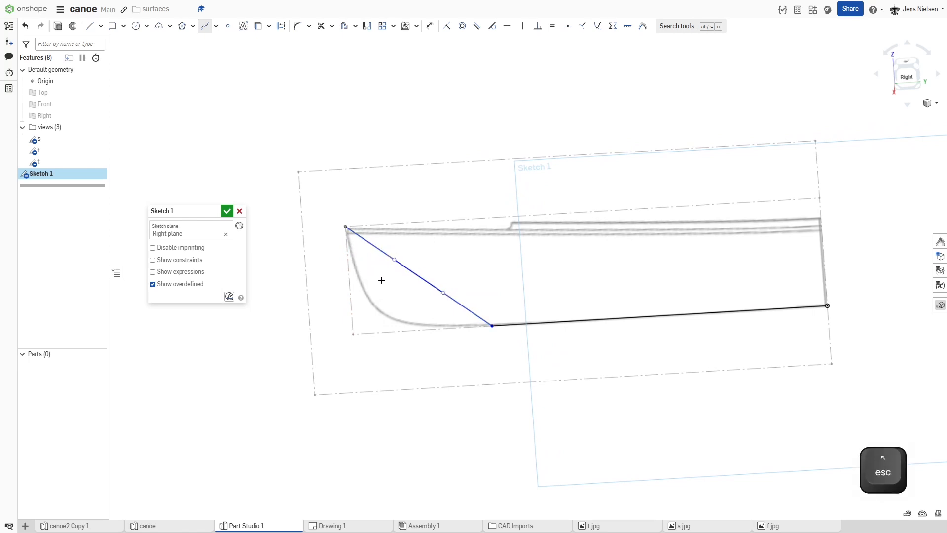
Step: Pull the Bezier curve's lower control point toward the bow outline and make its end handle parallel to the keel line
drag(442, 293, 427, 312)
key(b)
click(434, 314)
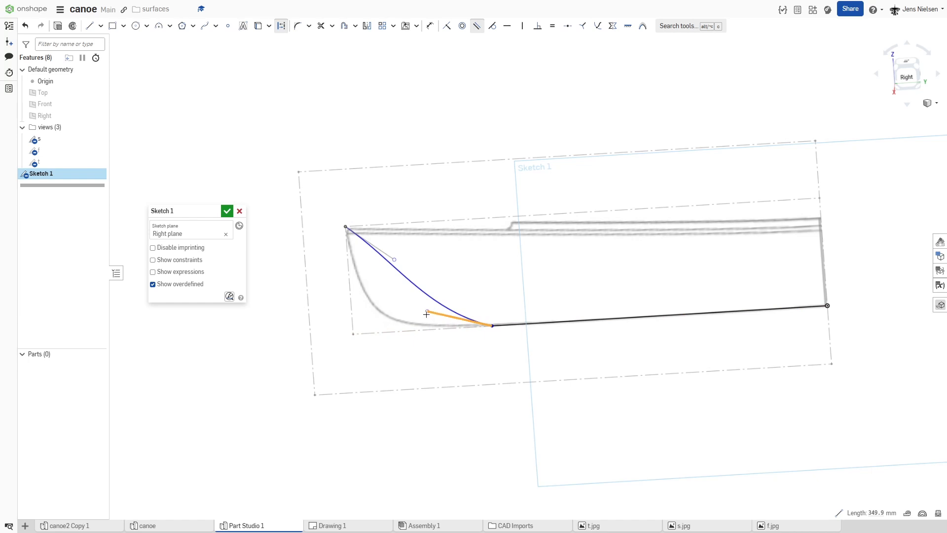
click(543, 325)
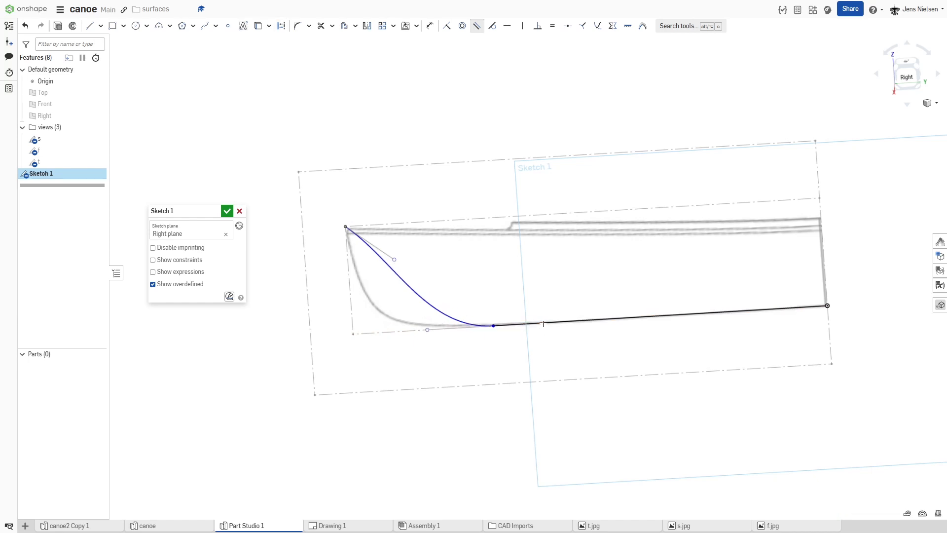
key(Escape)
Step: Adjust the Bezier control points until the curve follows the bow outline in the side view image, and finish the sketch
drag(396, 263, 359, 340)
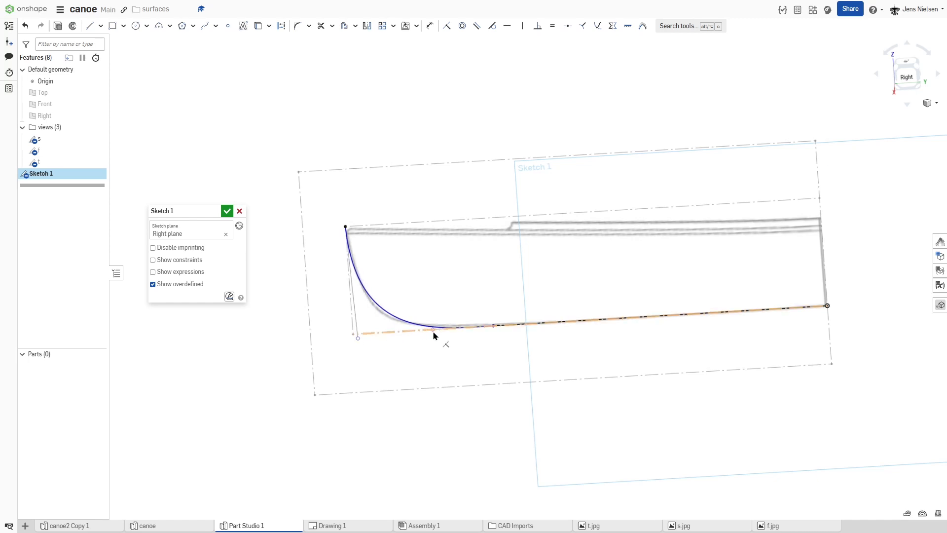
drag(428, 334, 425, 335)
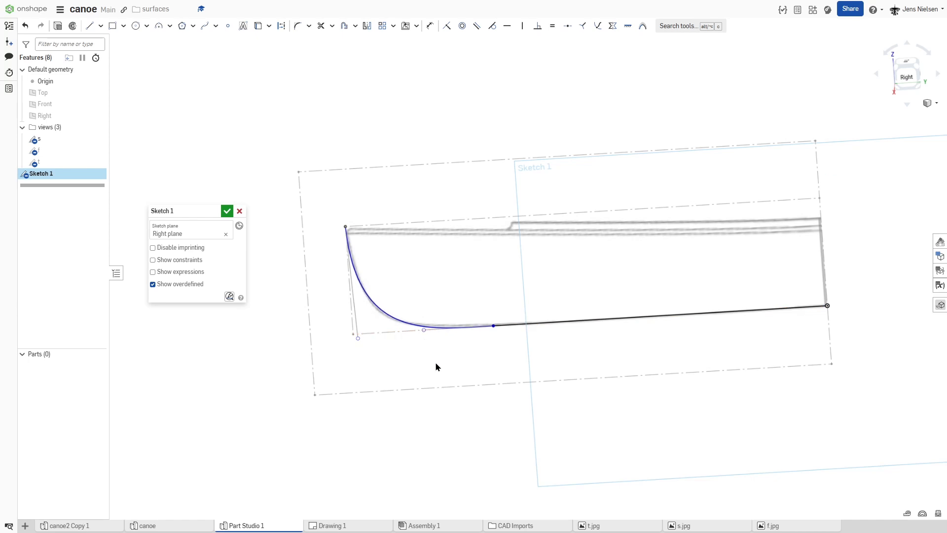
key(f)
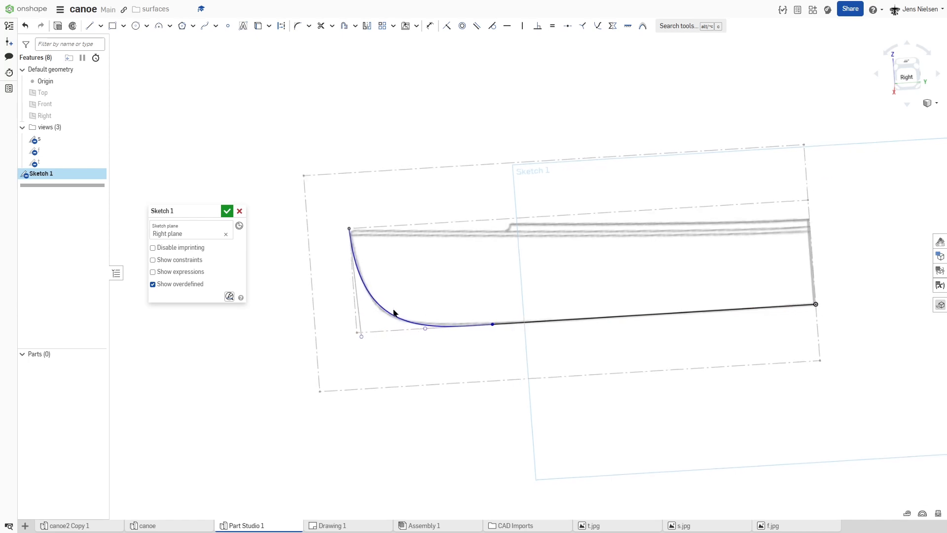
click(227, 211)
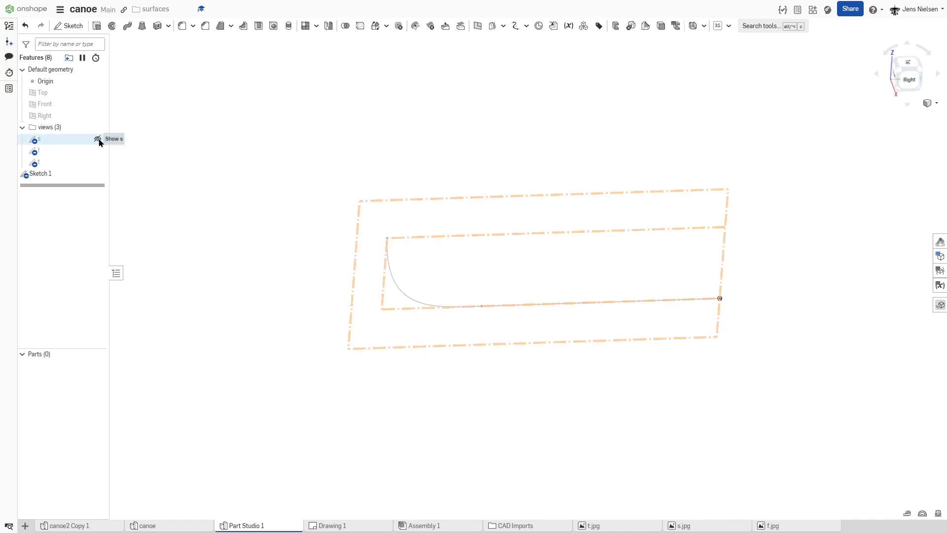
Step: Hide the s sketch and show the f sketch with the front view image
click(98, 139)
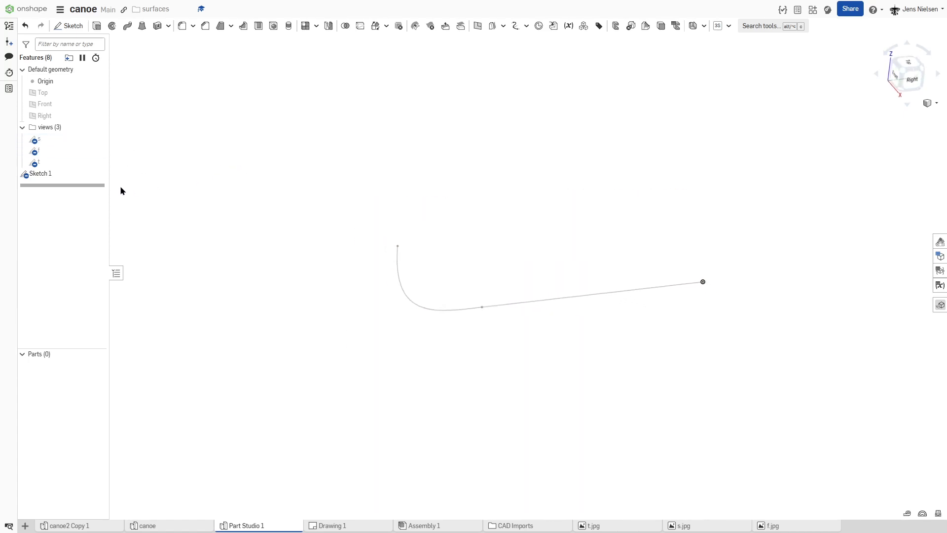
click(97, 152)
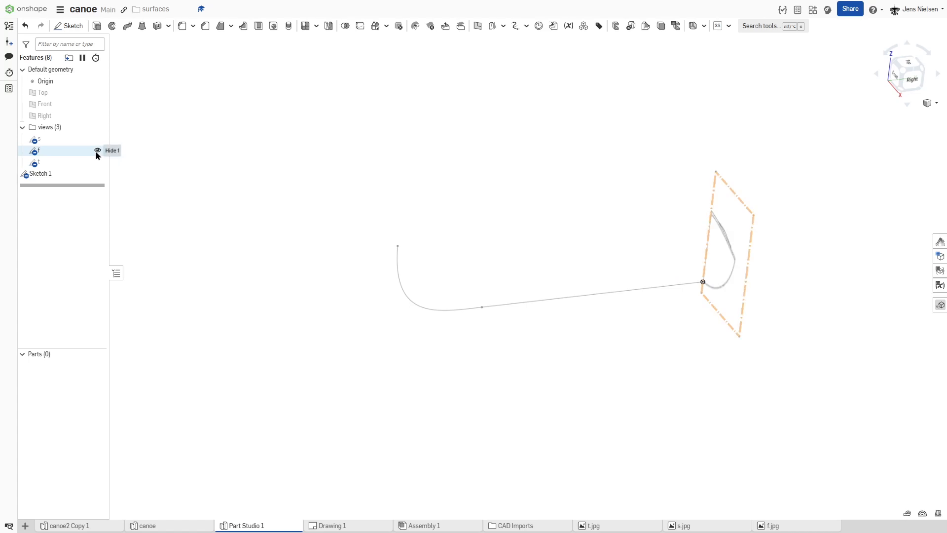
right_drag(385, 116, 415, 140)
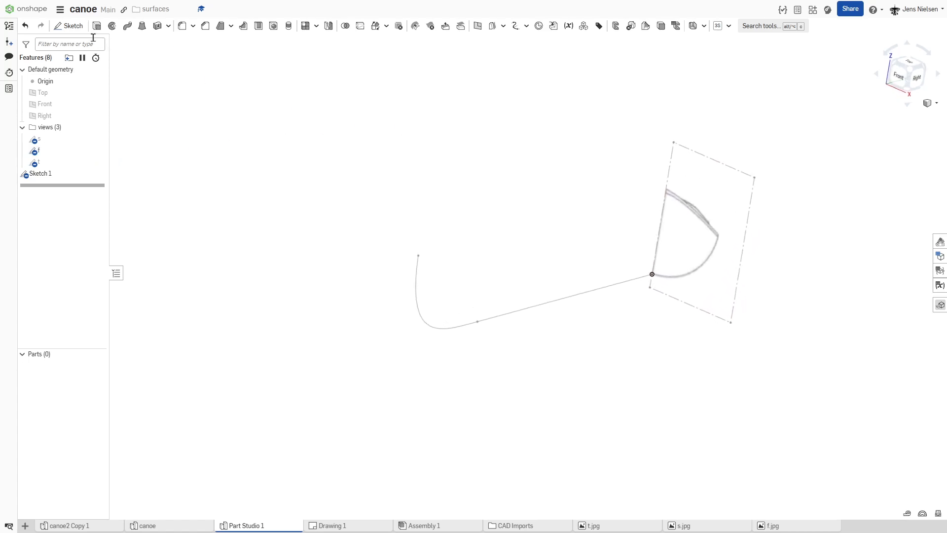
Step: Start a sketch on the Front plane and draw a Bezier curve from the origin to the outer gunwale corner of the front view image
click(69, 26)
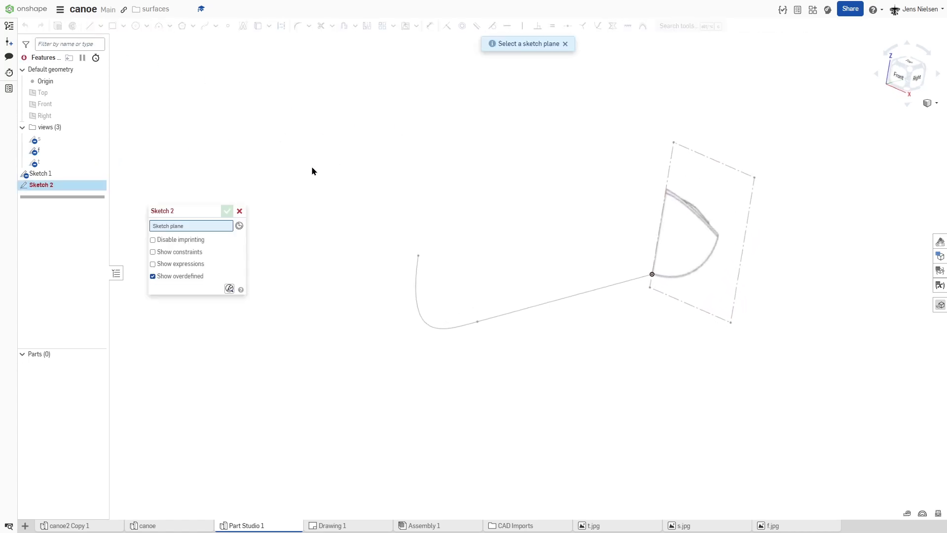
click(63, 103)
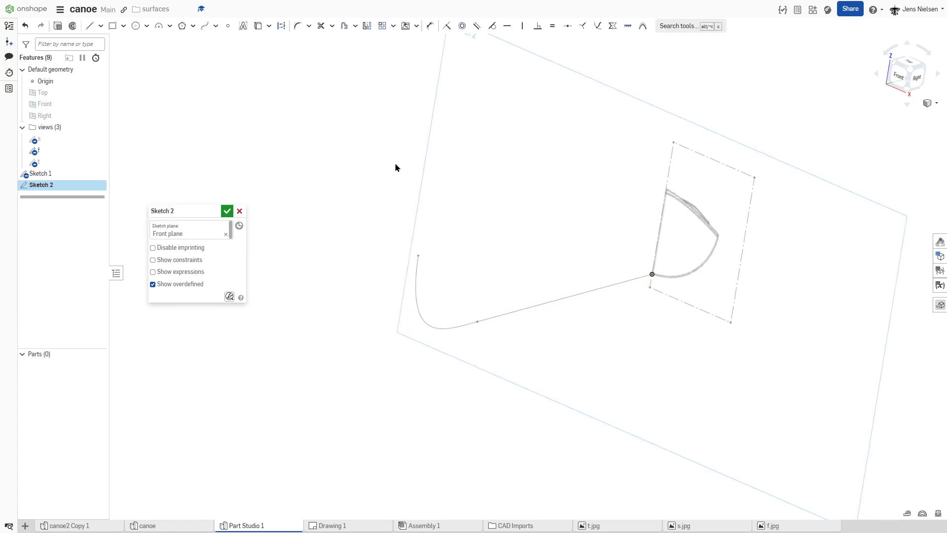
key(s)
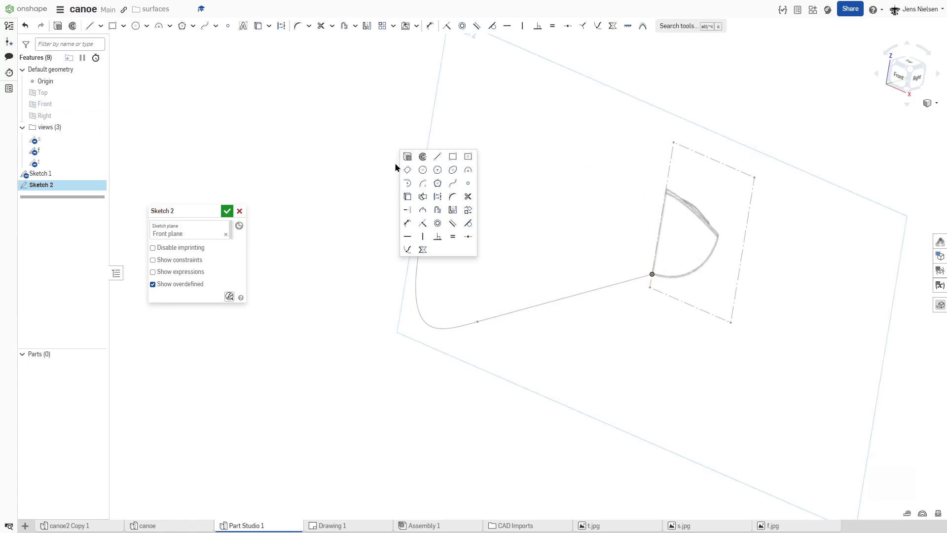
click(452, 183)
scroll(589, 275, up, 5)
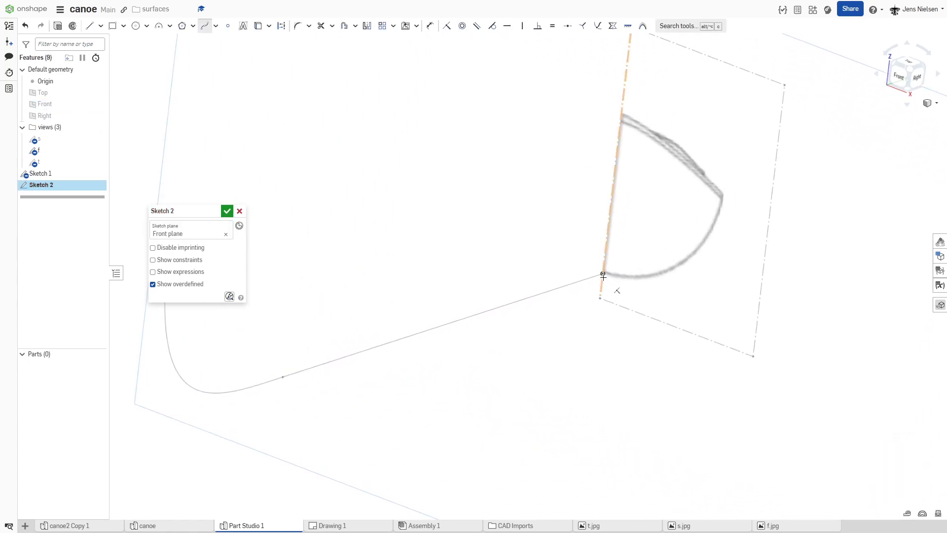
click(616, 278)
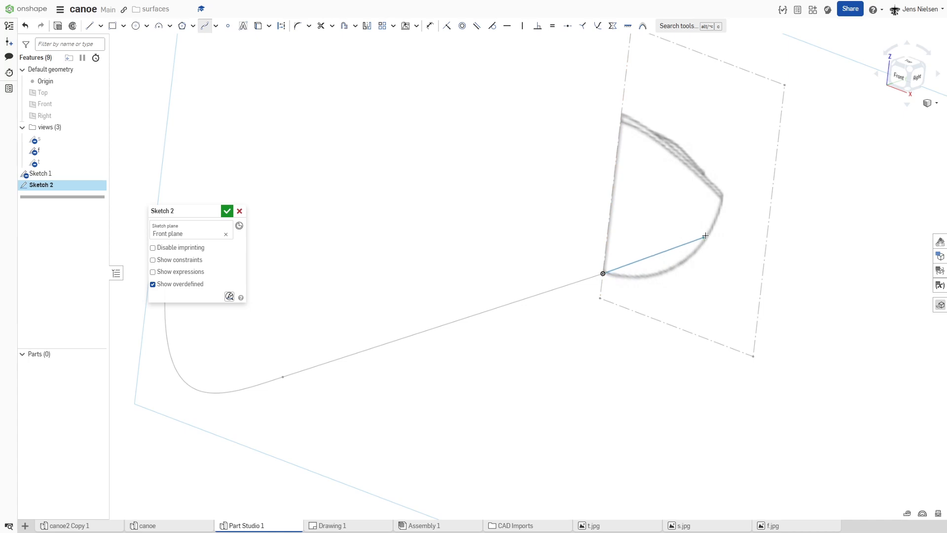
click(723, 197)
key(Escape)
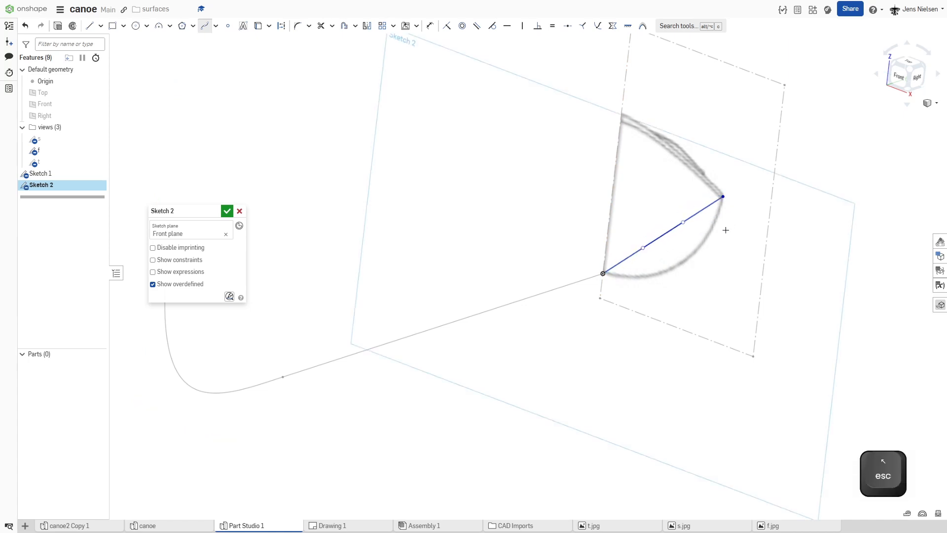
Step: Pull both Bezier control points toward the hull outline in the front view image and make the handle at the origin horizontal
drag(682, 223, 708, 254)
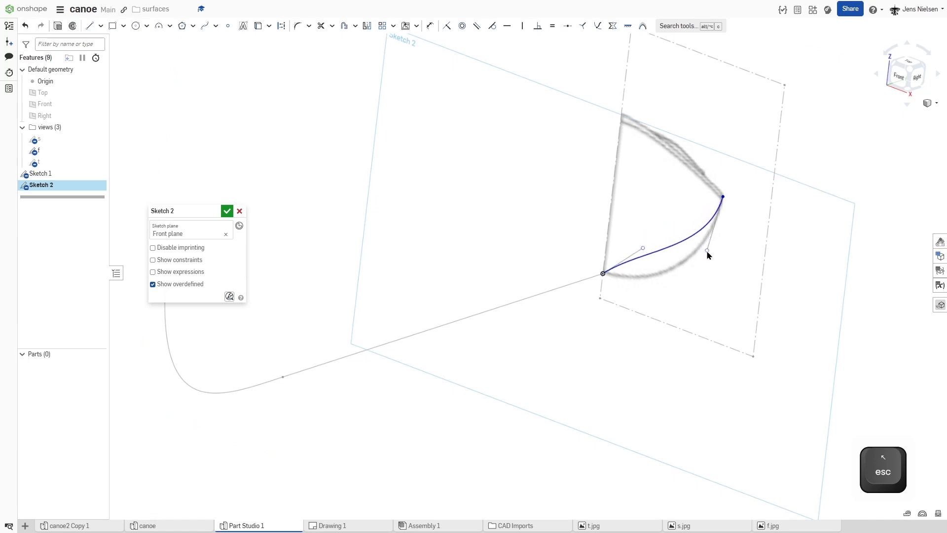
drag(644, 249, 658, 291)
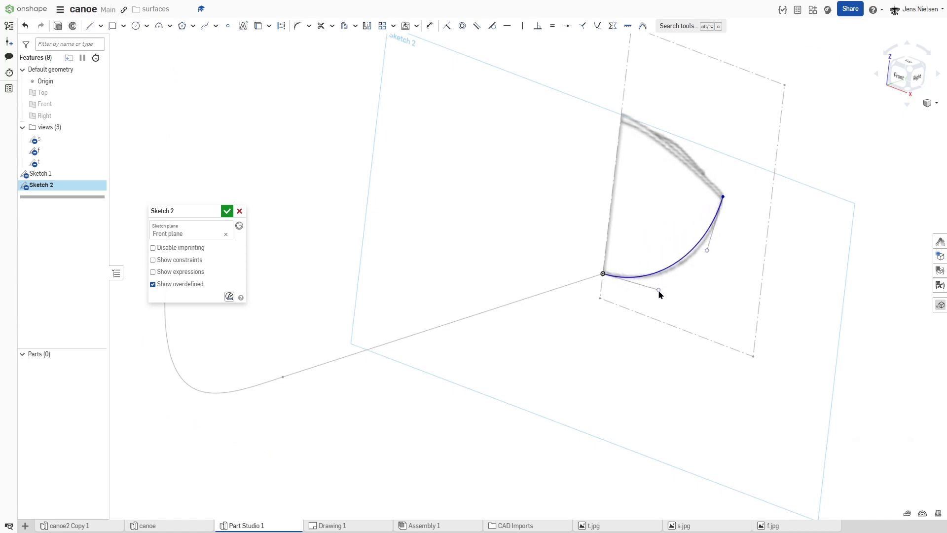
key(d)
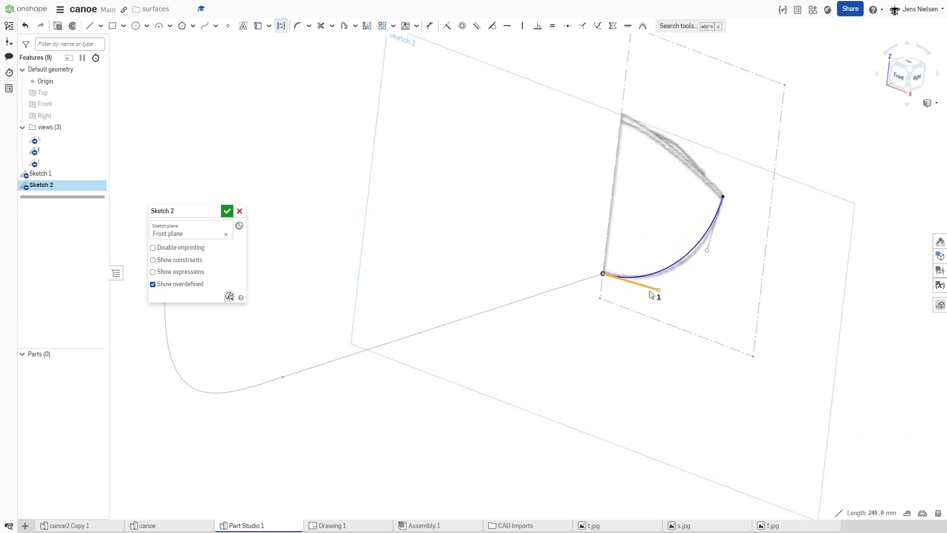
key(h)
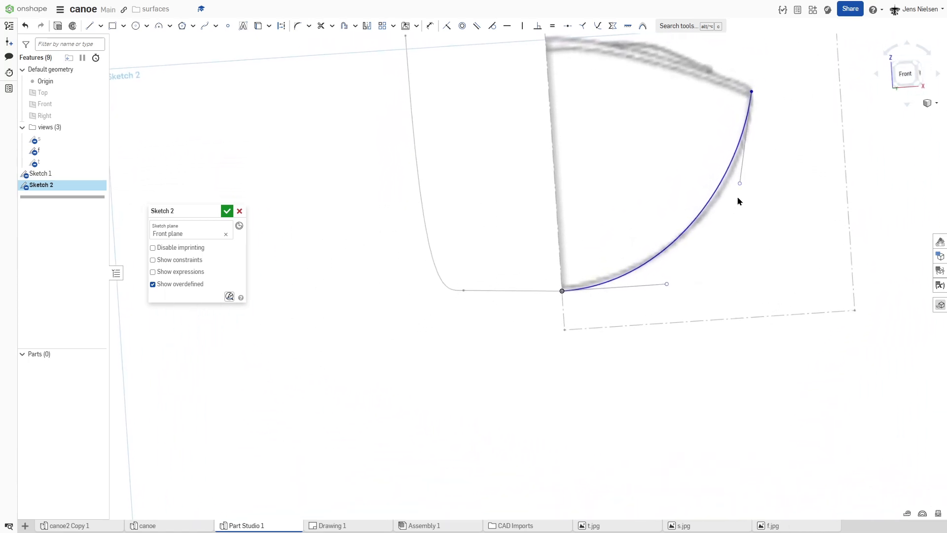
Step: Fine-tune the Bezier handles until the curve follows the hull outline in the front view image, and finish the sketch
drag(739, 184, 750, 183)
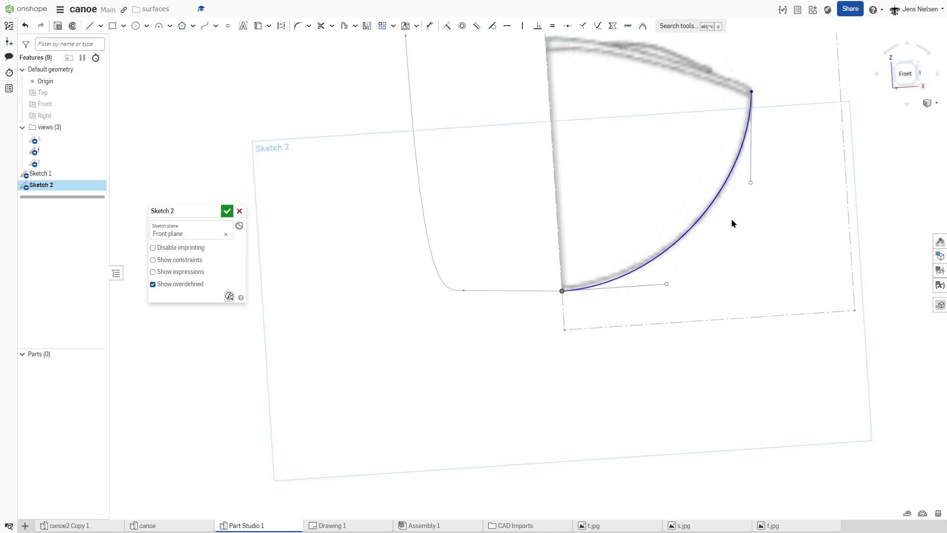
mouse_move(662, 288)
mouse_down()
mouse_move(645, 291)
mouse_move(663, 298)
mouse_up()
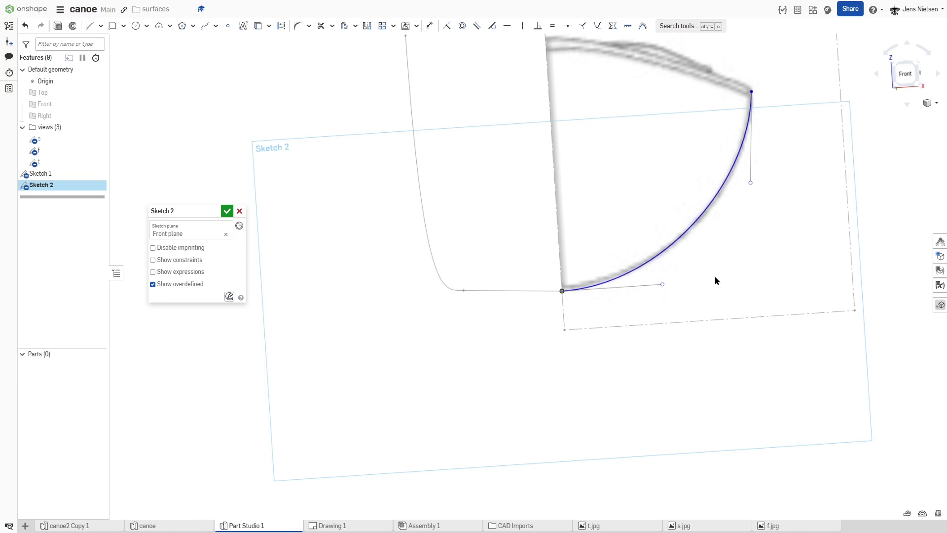
key(n)
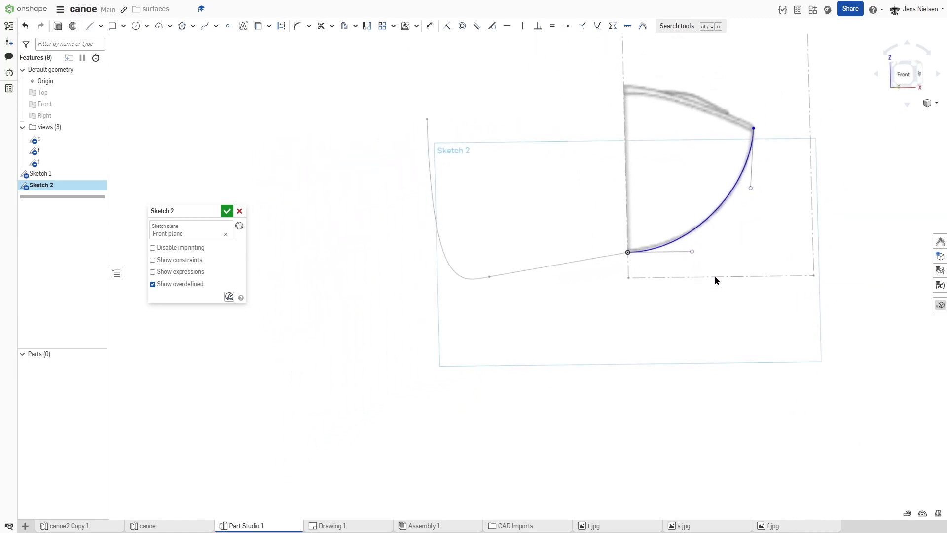
click(226, 213)
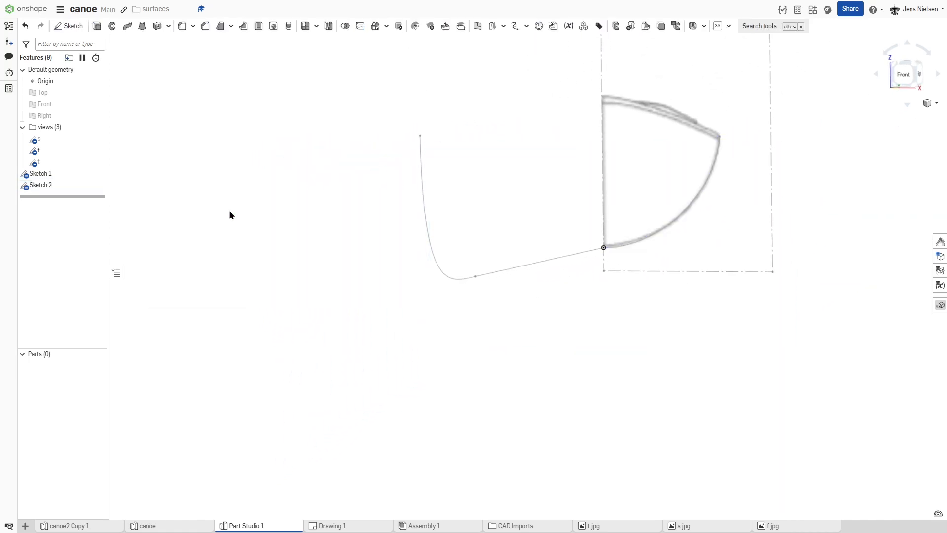
Step: Hide the f sketch and start a 3D fit spline from the bow tip of Sketch 1 to the gunwale endpoint of Sketch 2
click(97, 150)
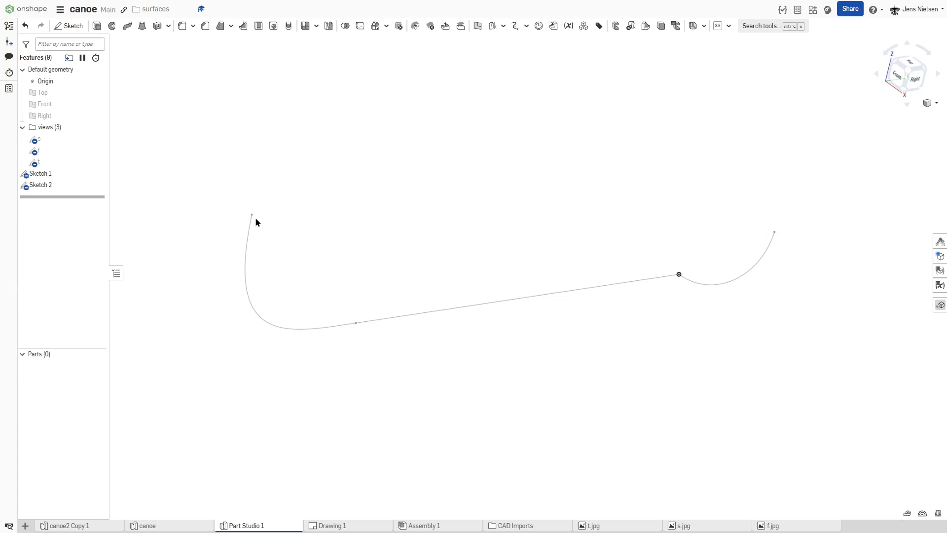
click(525, 28)
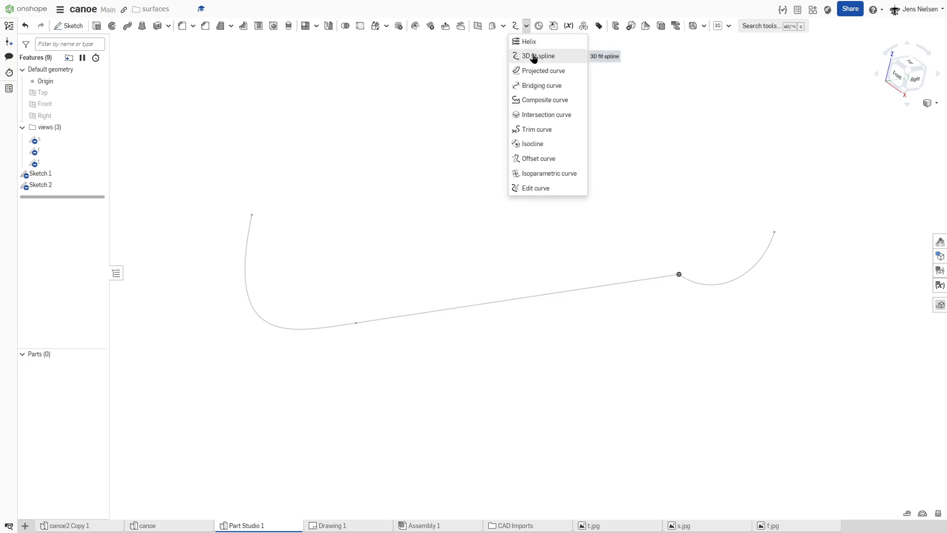
click(533, 57)
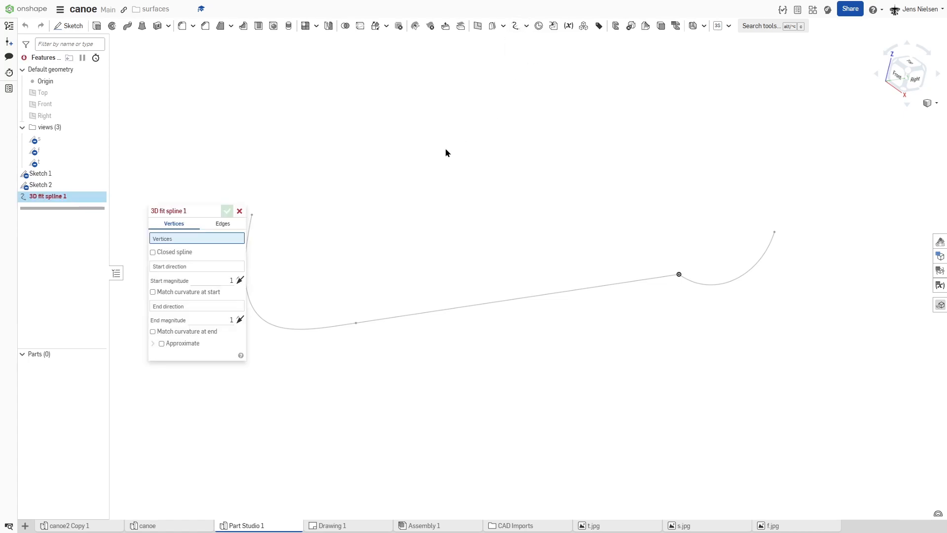
key(f)
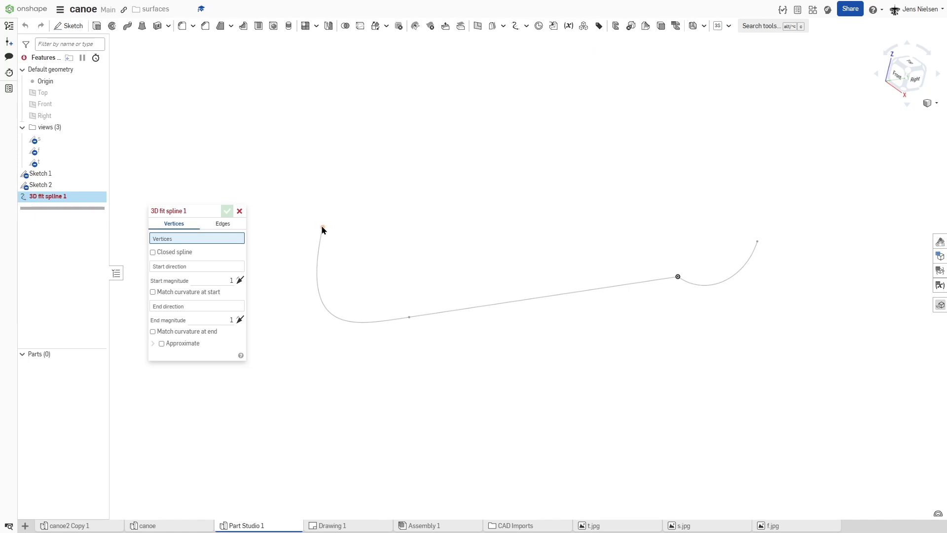
click(323, 227)
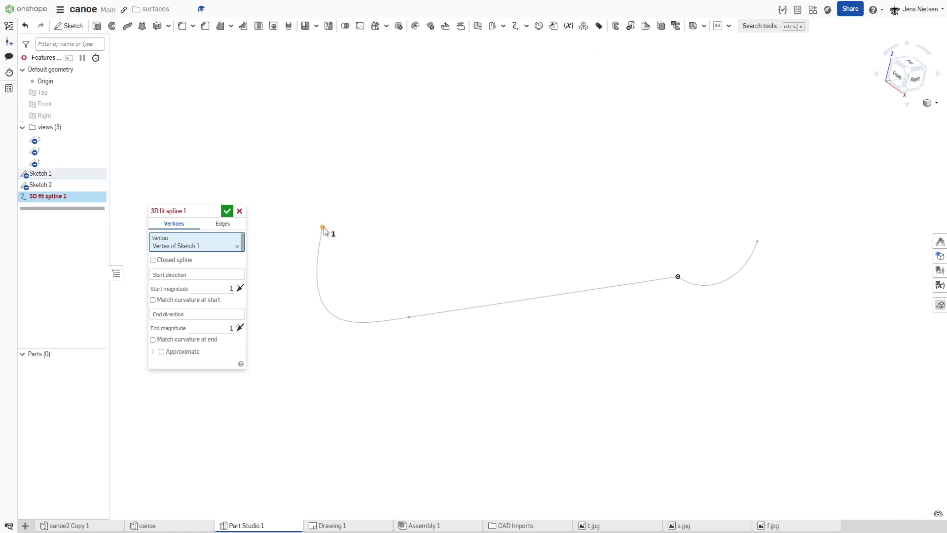
click(757, 242)
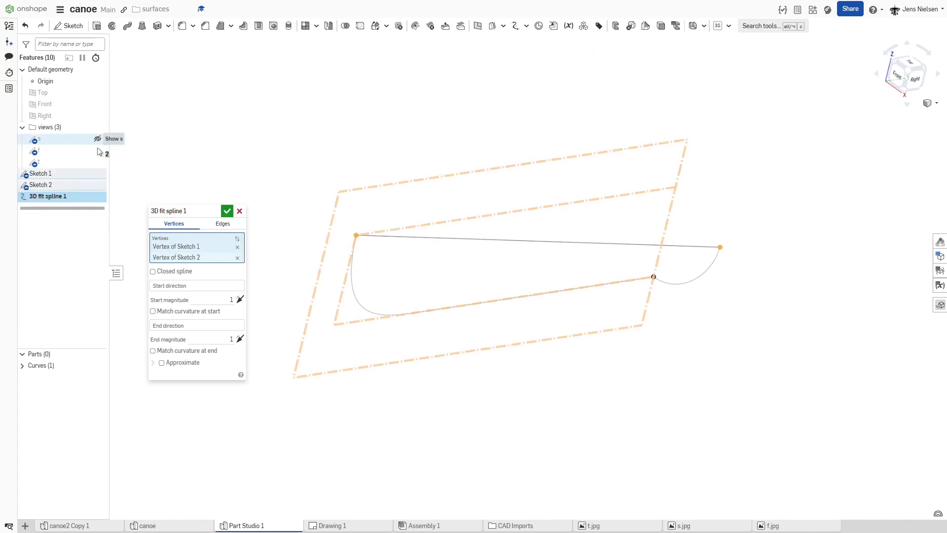
Step: Show the t sketch and line up the top view image as the reference for the gunwale spline
click(97, 165)
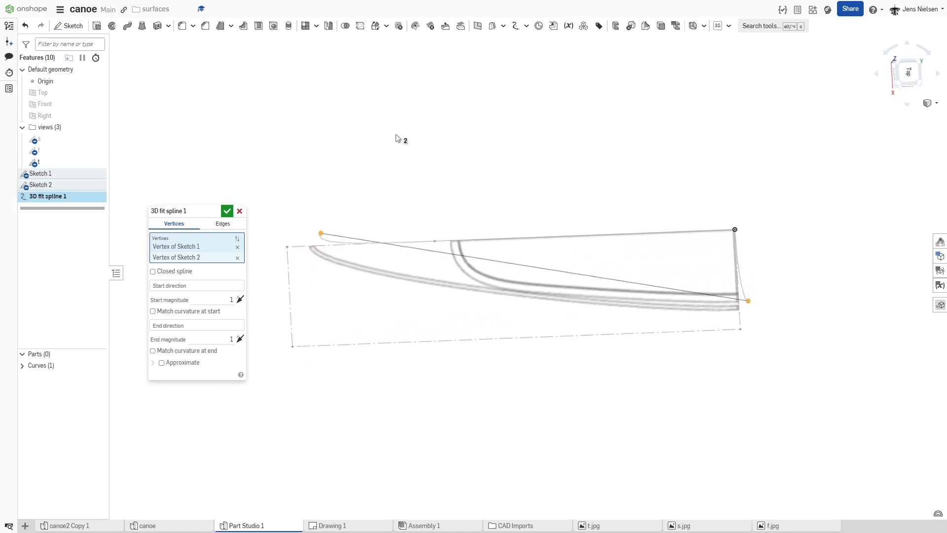
click(907, 75)
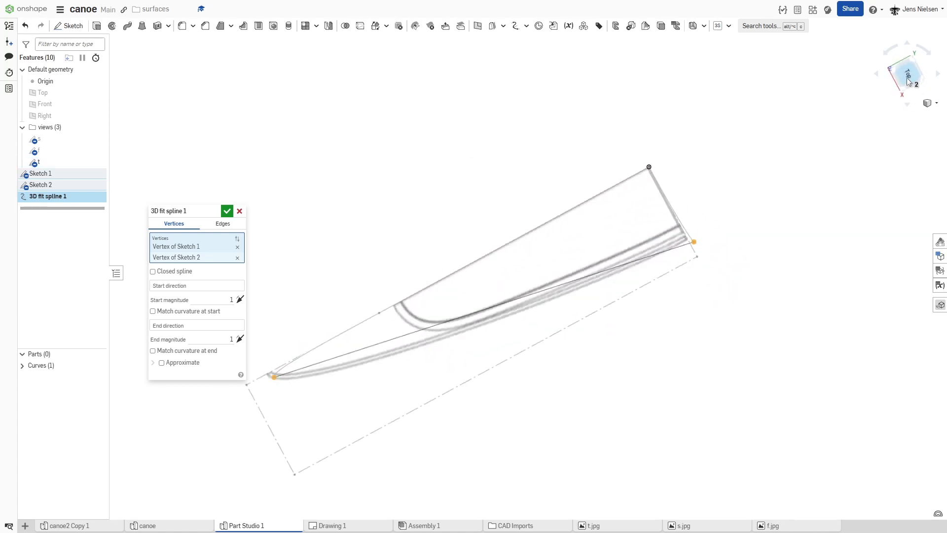
click(927, 61)
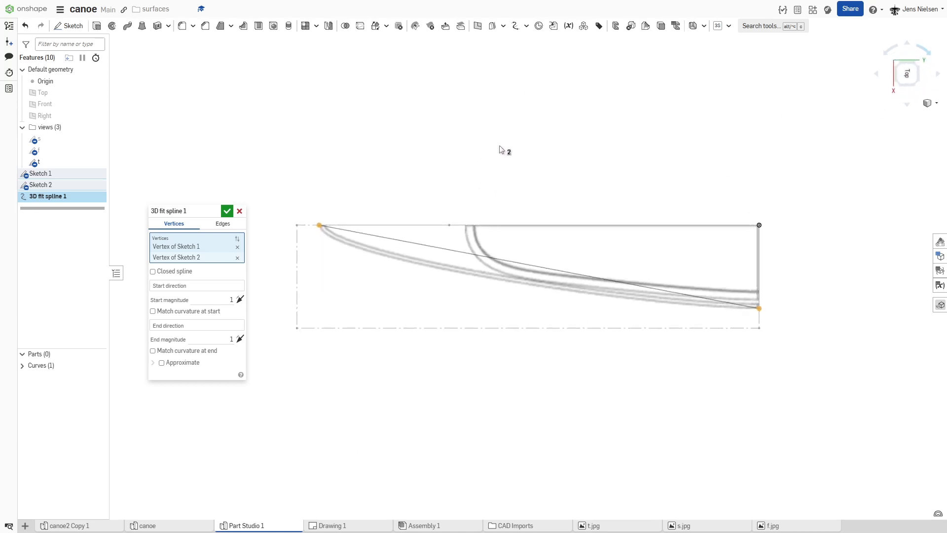
key(f)
drag(197, 211, 84, 272)
key(f)
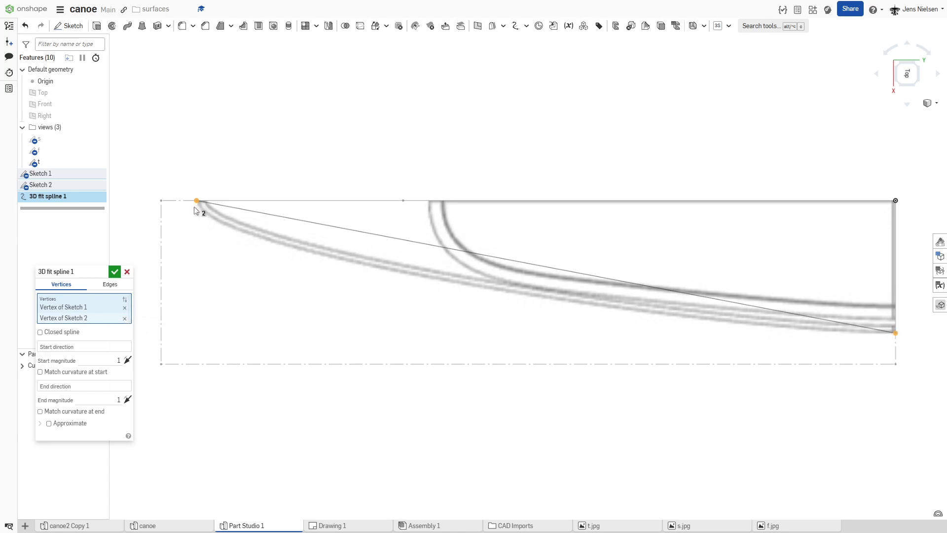
Step: Set the spline's start direction to the Right plane and its end direction to the Front plane
click(87, 346)
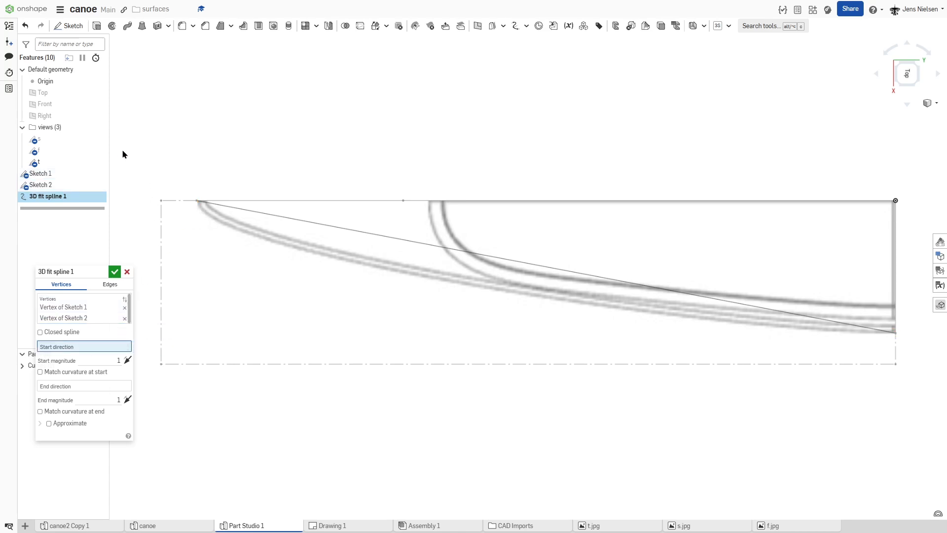
click(61, 117)
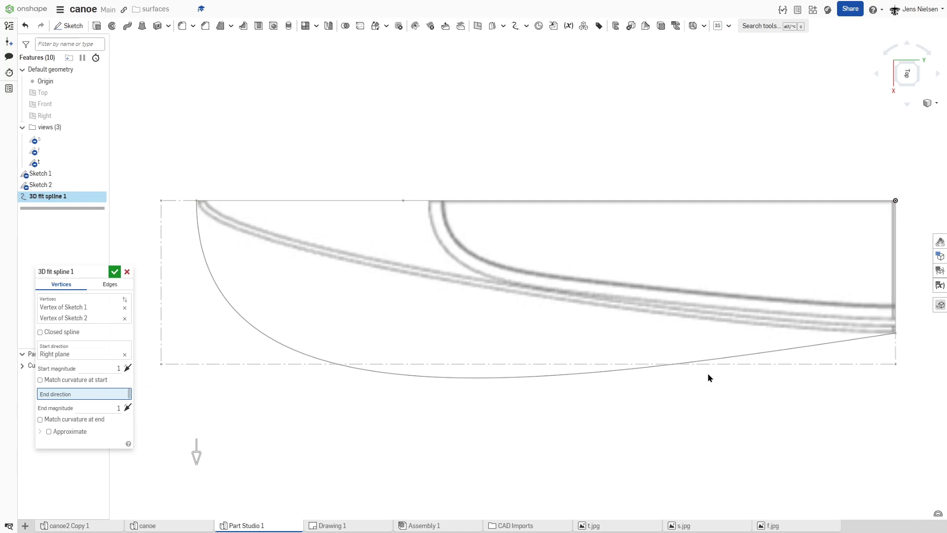
click(47, 105)
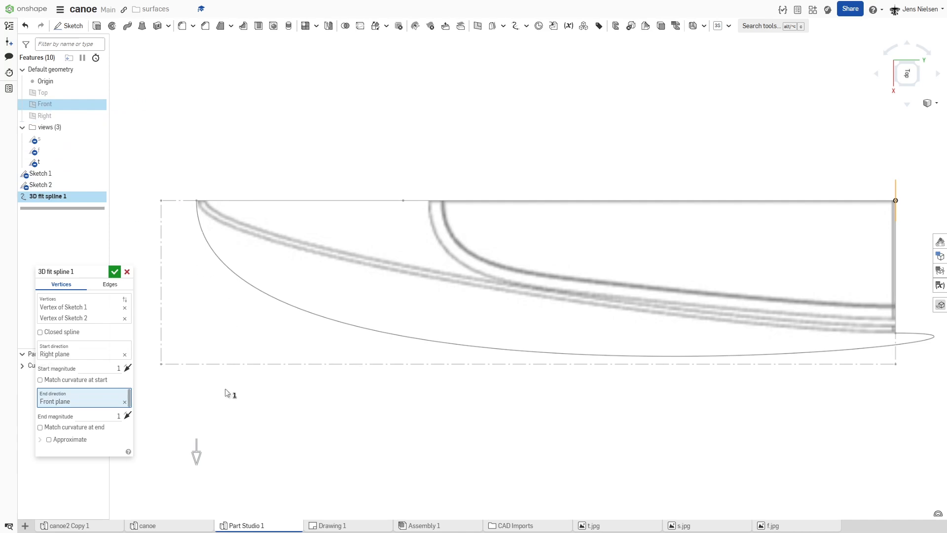
Step: Flip the spline's end direction, reduce the start magnitude to about 0.198 to match the outer gunwale in the top view image, and accept it
scroll(465, 439, down, 2)
click(127, 415)
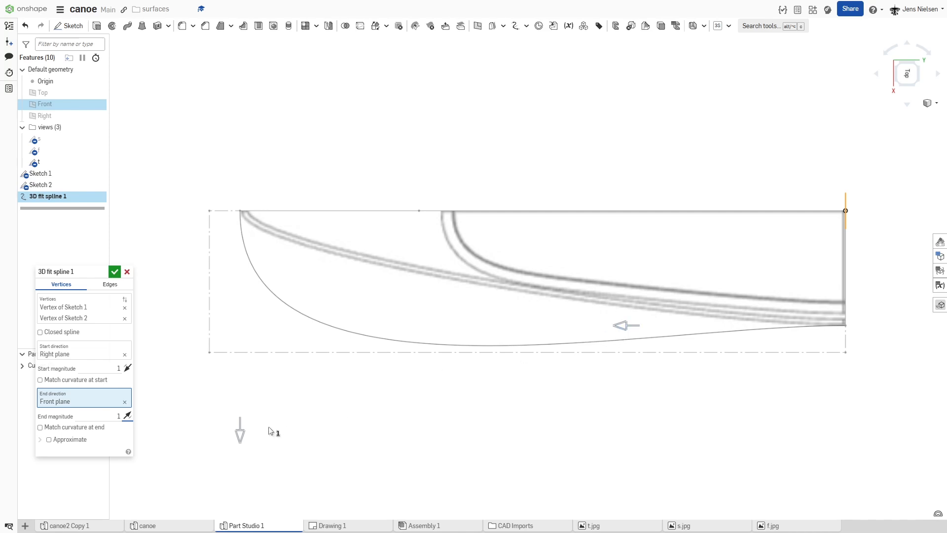
drag(244, 430, 303, 266)
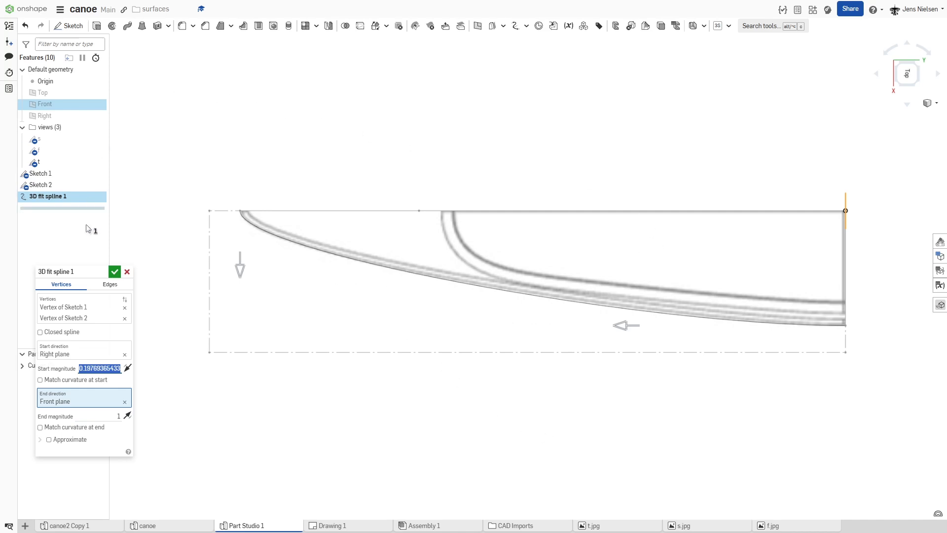
click(116, 272)
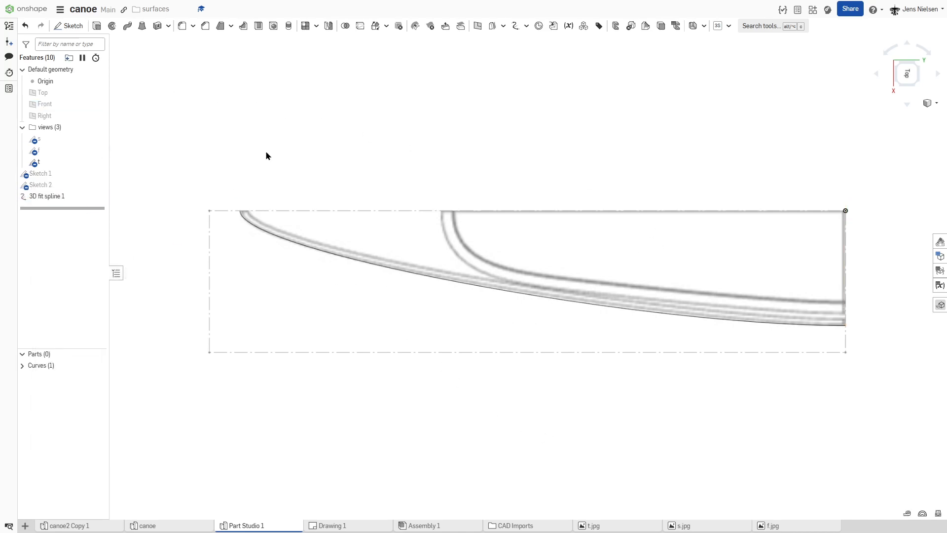
Step: Hide the t sketch and show Sketch 1 and Sketch 2 together with the gunwale spline
key(f)
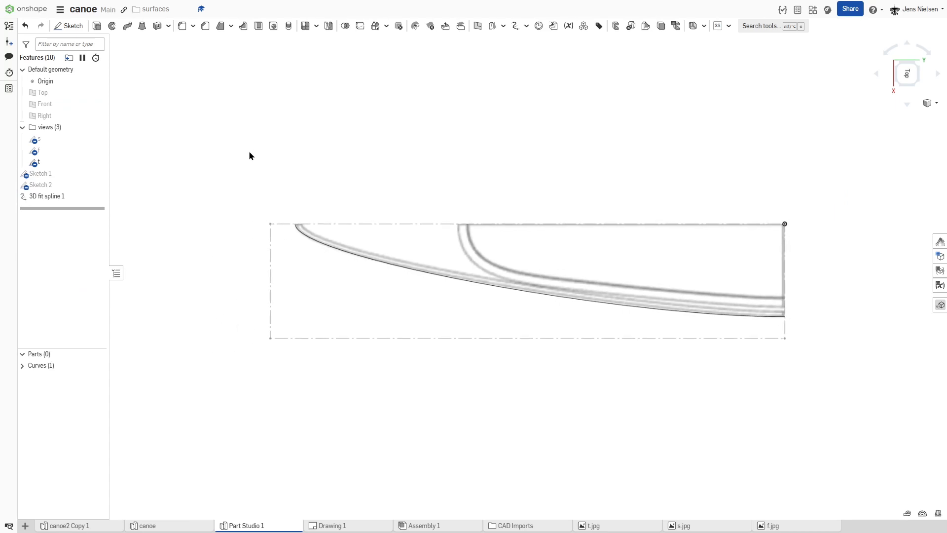
key(shift+7)
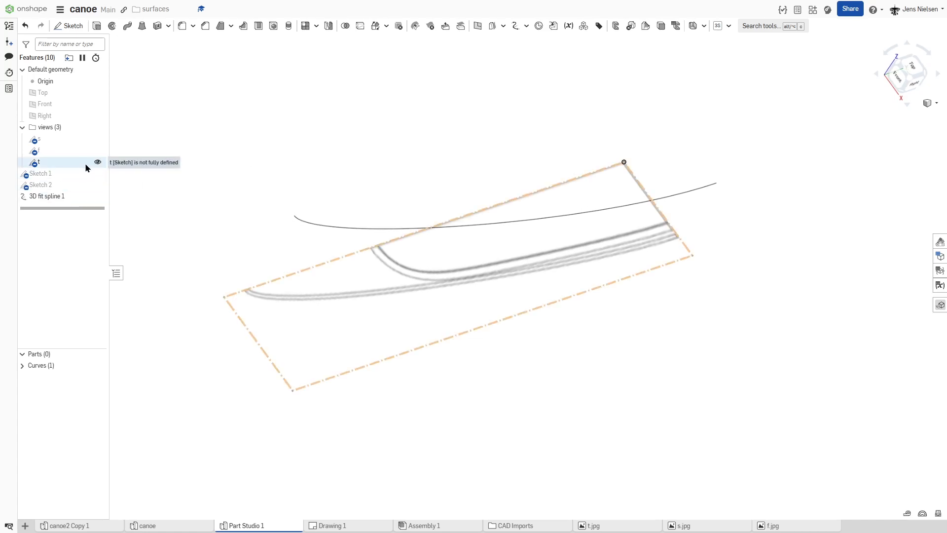
click(97, 162)
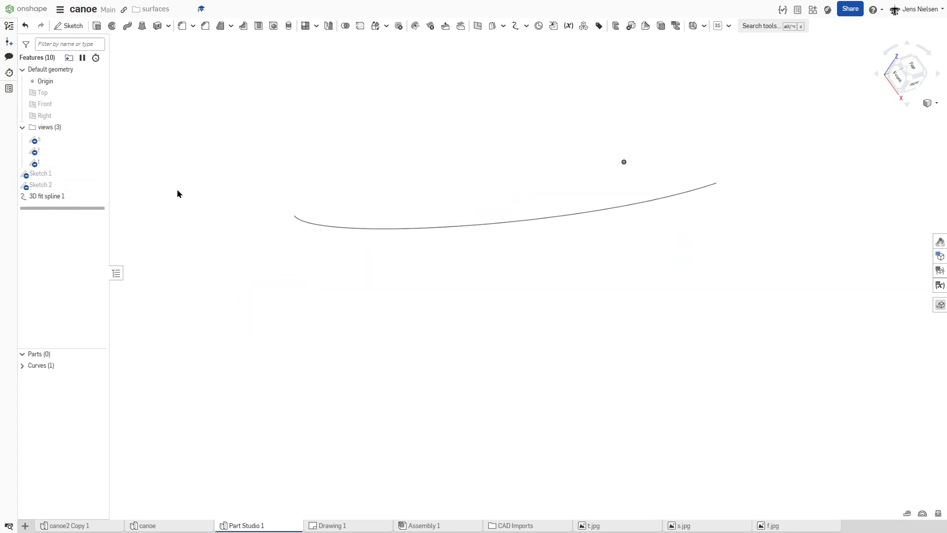
scroll(161, 205, up, 2)
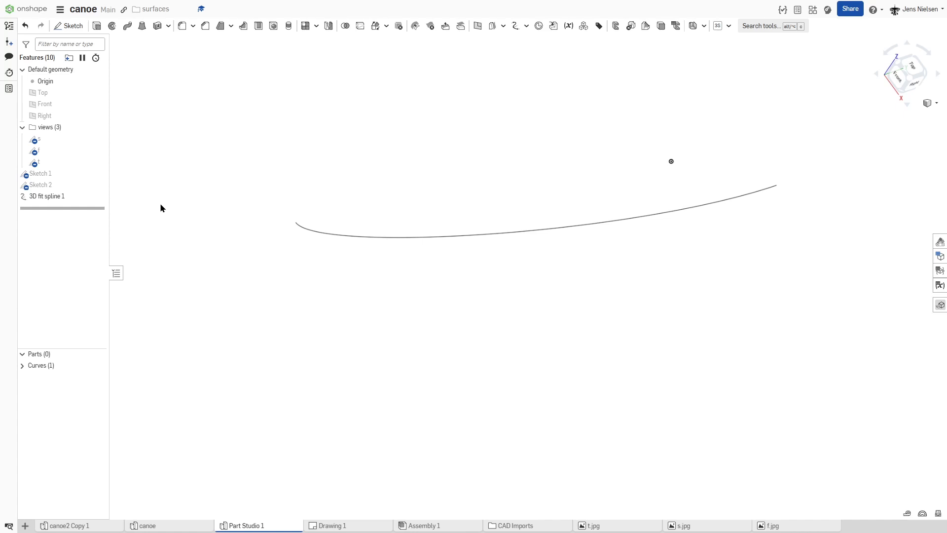
click(100, 175)
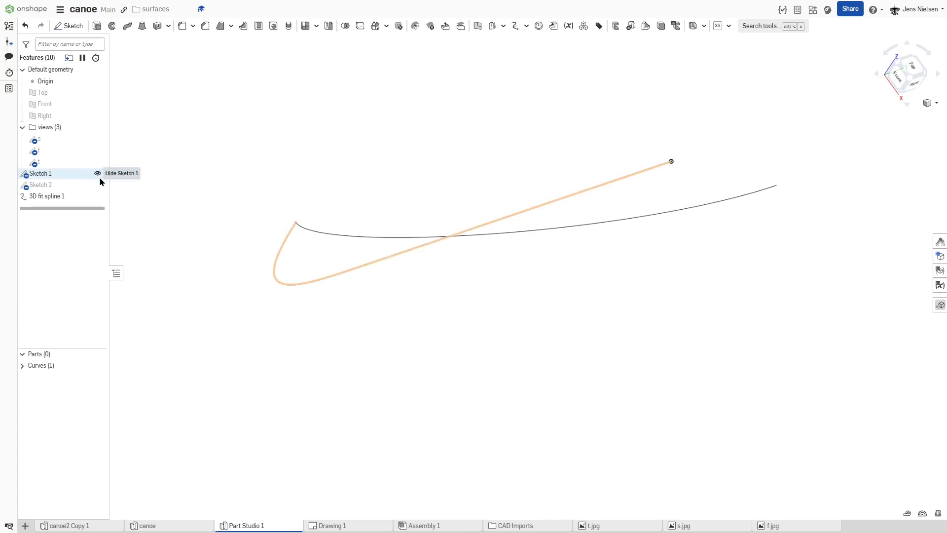
click(97, 185)
mouse_move(477, 208)
right_down()
mouse_move(466, 206)
mouse_move(475, 205)
right_up()
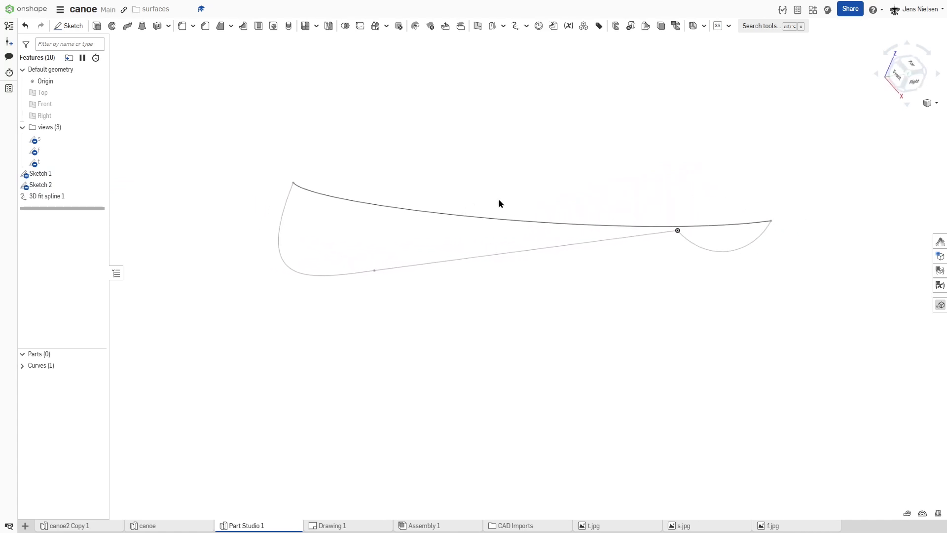
right_drag(567, 165, 408, 131)
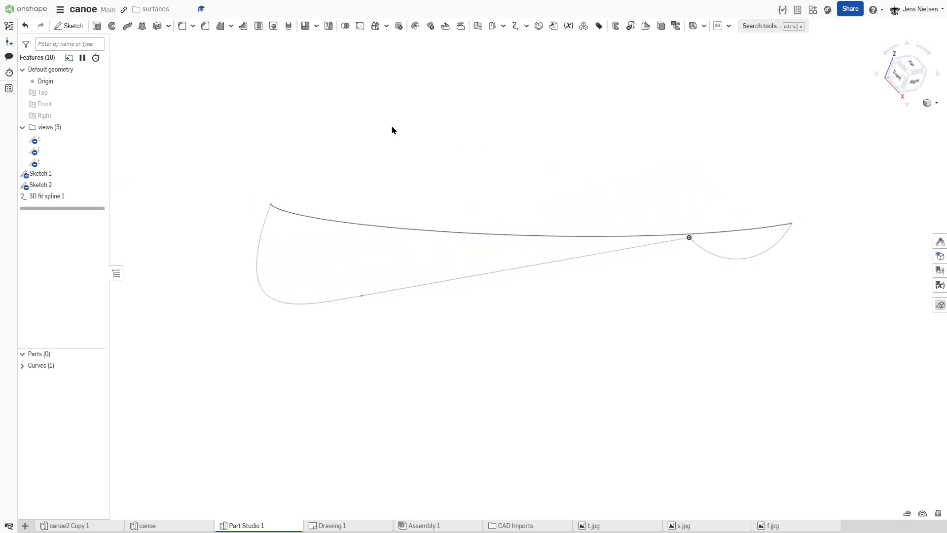
Step: Start a new surface loft from the Sketch 2 cross-section curve to the upper bow endpoint of Sketch 1
click(143, 27)
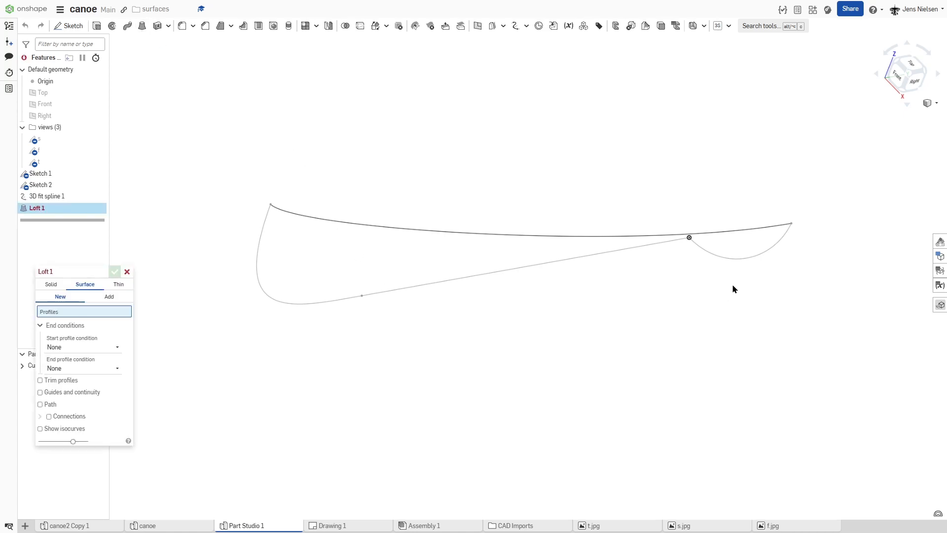
click(766, 255)
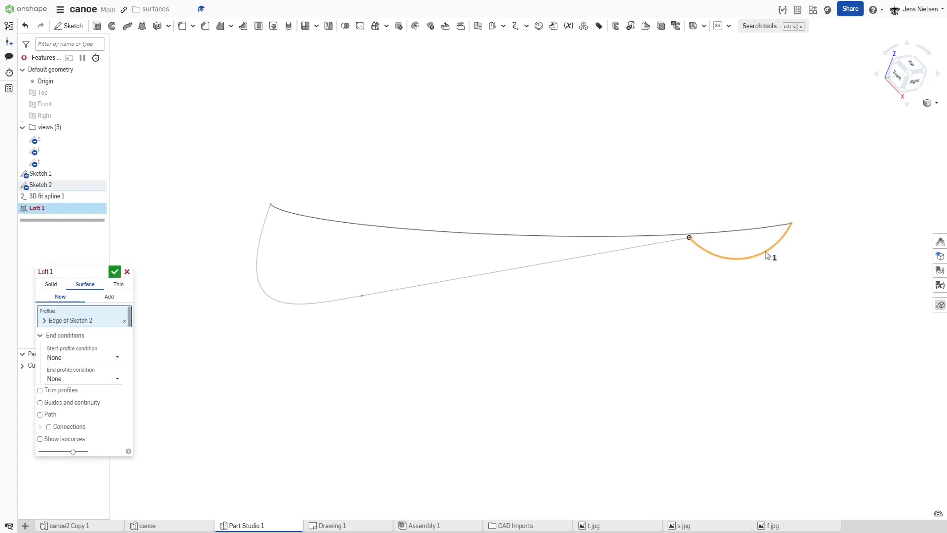
scroll(331, 279, up, 2)
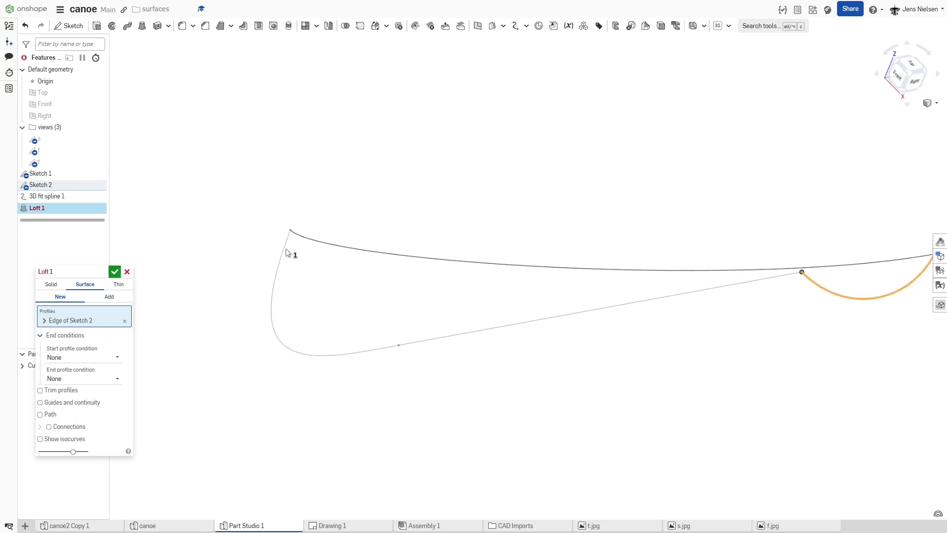
click(299, 230)
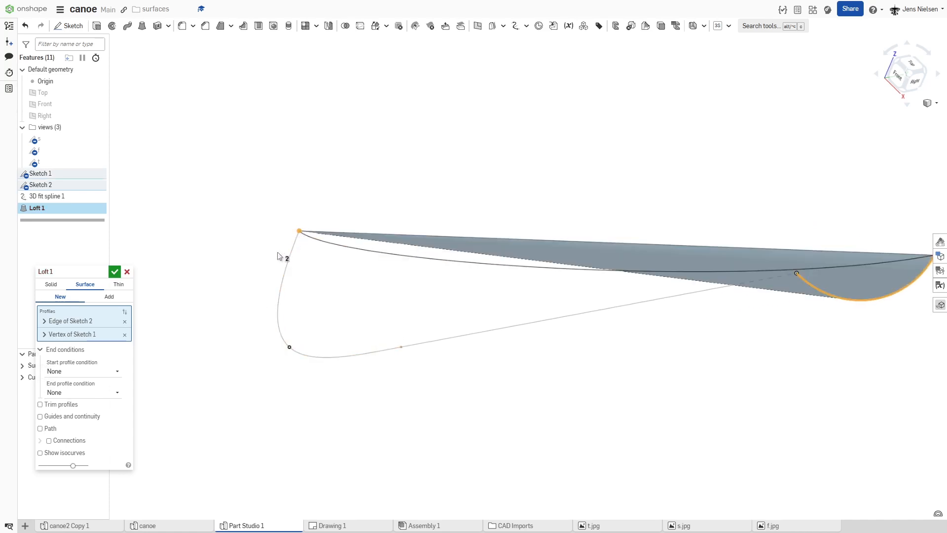
right_drag(271, 303, 267, 263)
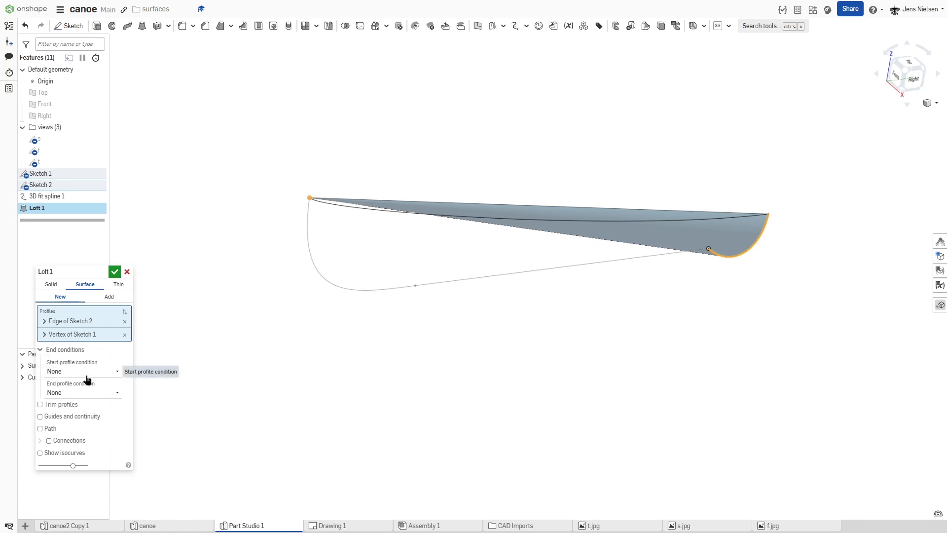
Step: Set the loft's start profile condition to Normal to profile
click(114, 369)
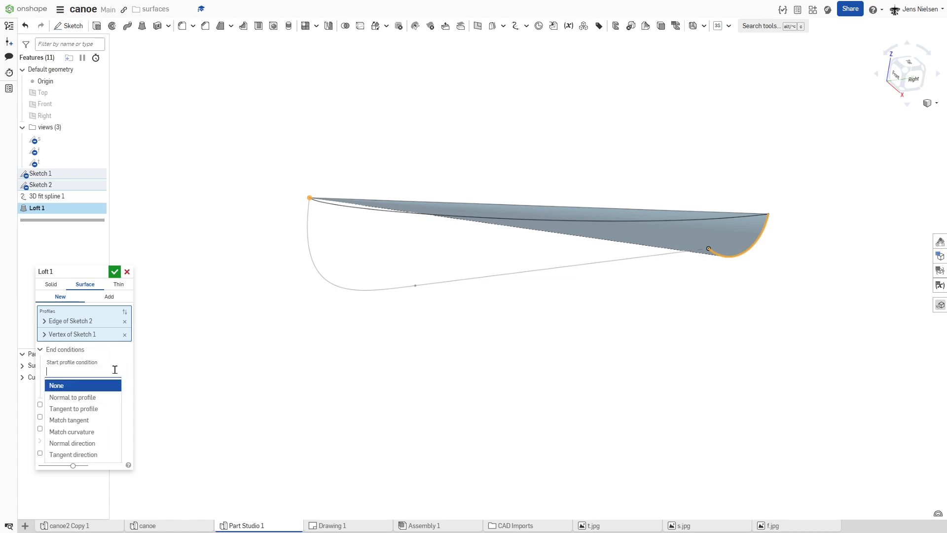
click(104, 397)
right_drag(735, 255, 790, 231)
scroll(336, 327, down, 2)
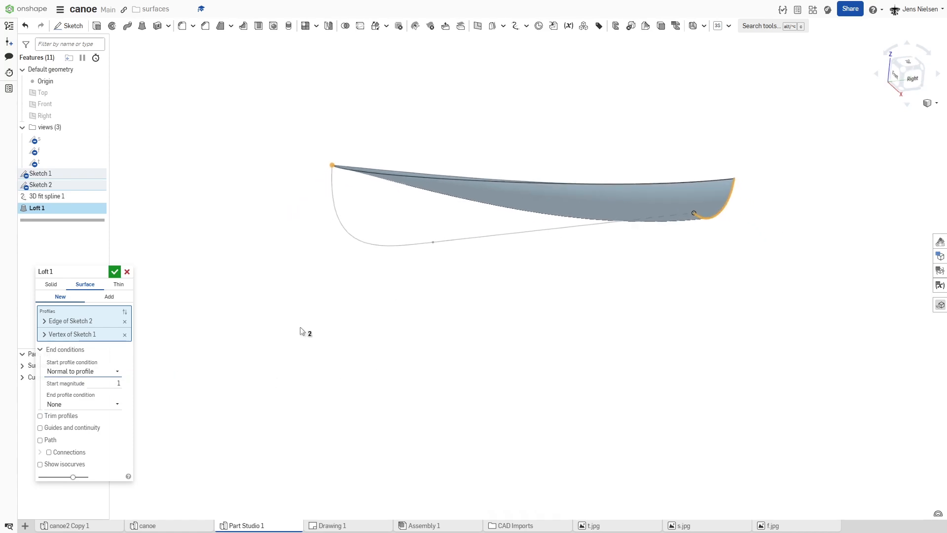
Step: Enable guides and continuity, add Sketch 1 and the gunwale spline Curve 1 as guides, and accept the loft
click(40, 428)
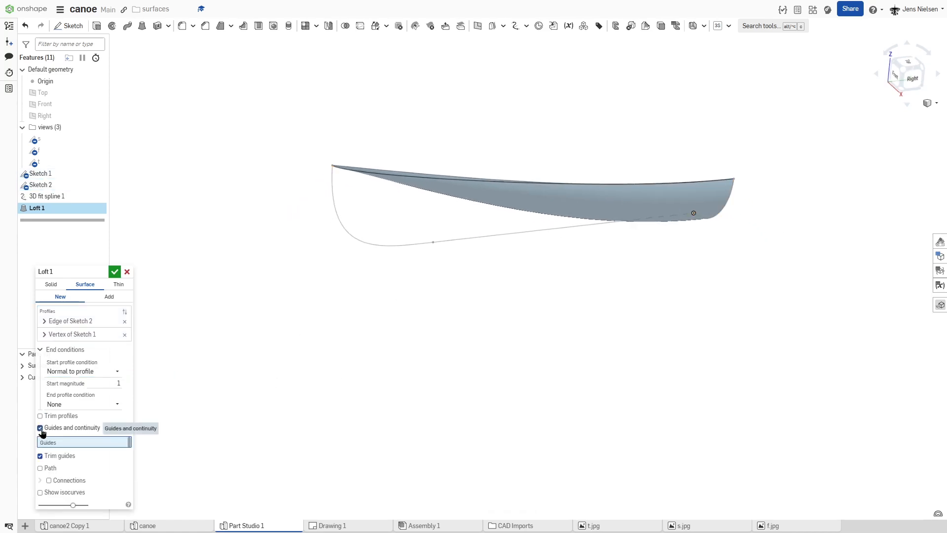
click(57, 176)
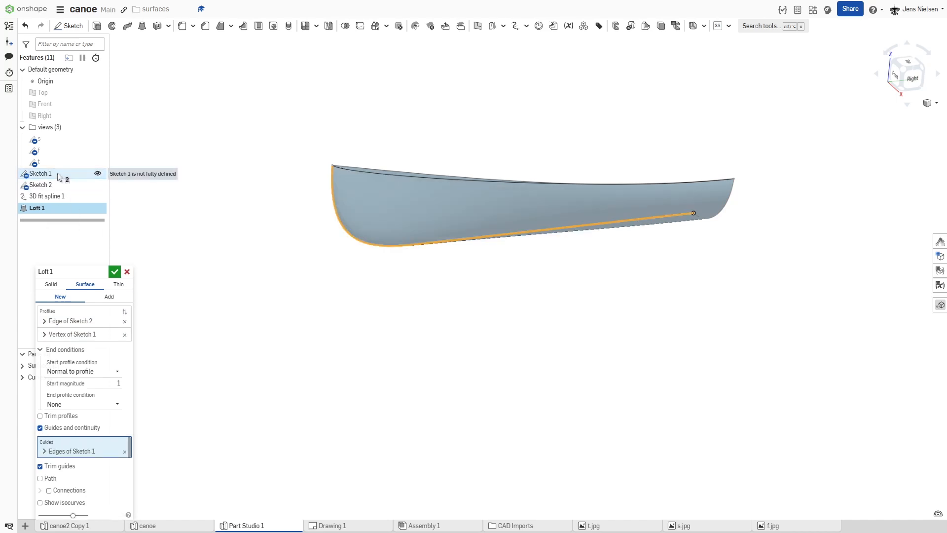
right_drag(437, 318, 435, 321)
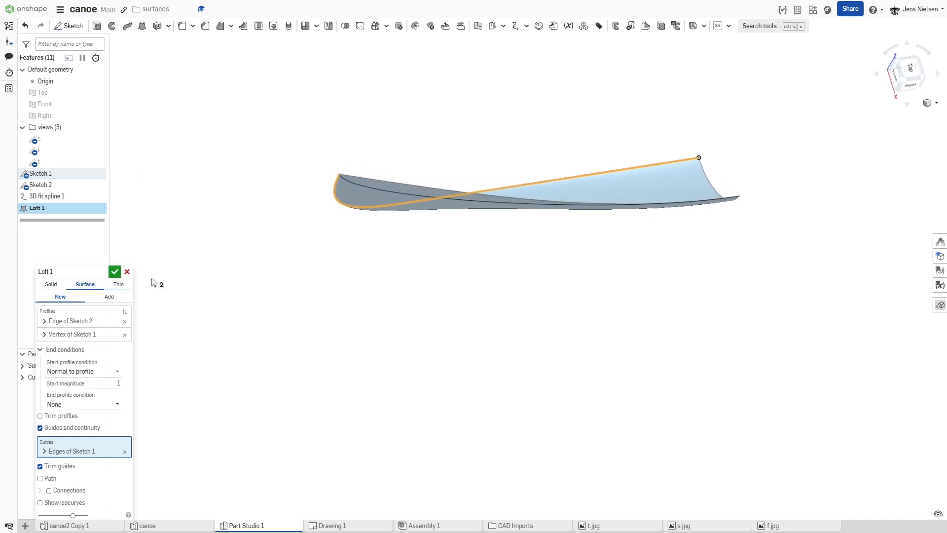
drag(81, 273, 205, 244)
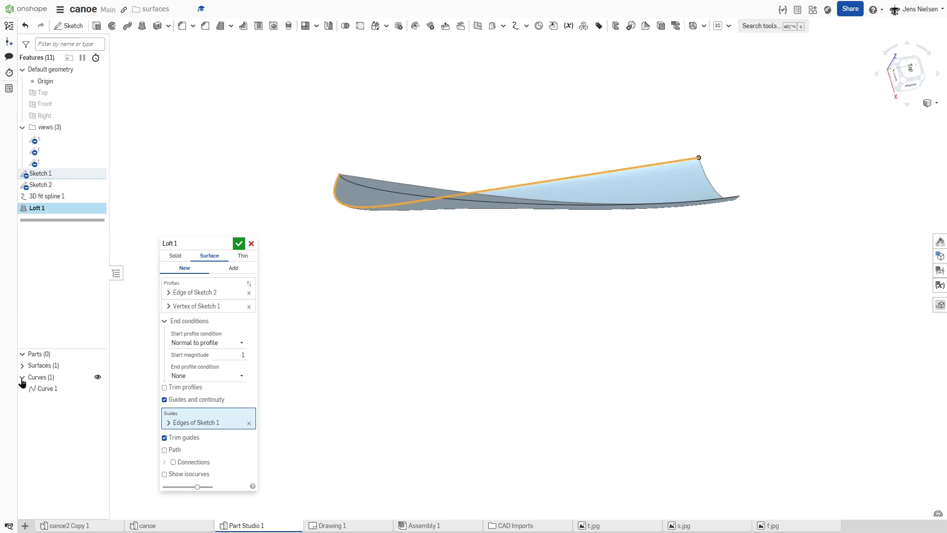
click(46, 389)
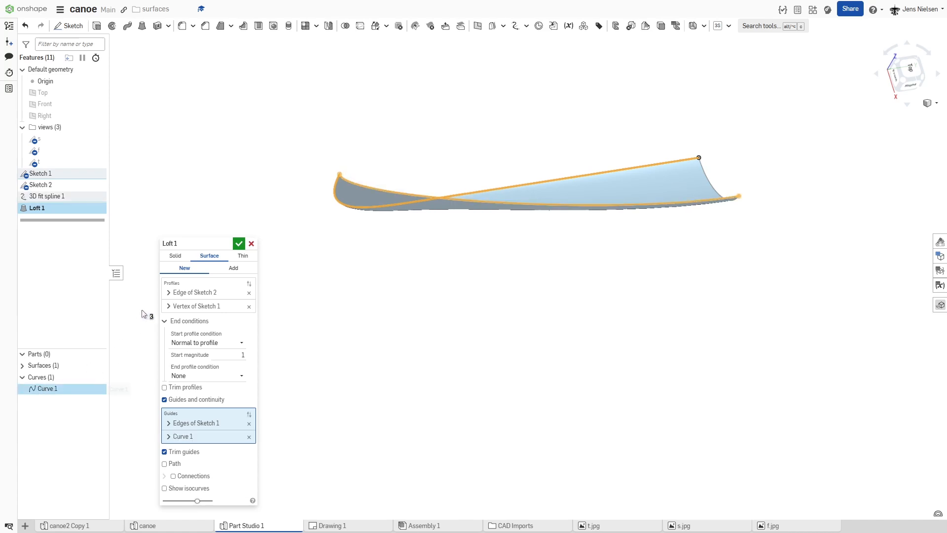
click(239, 244)
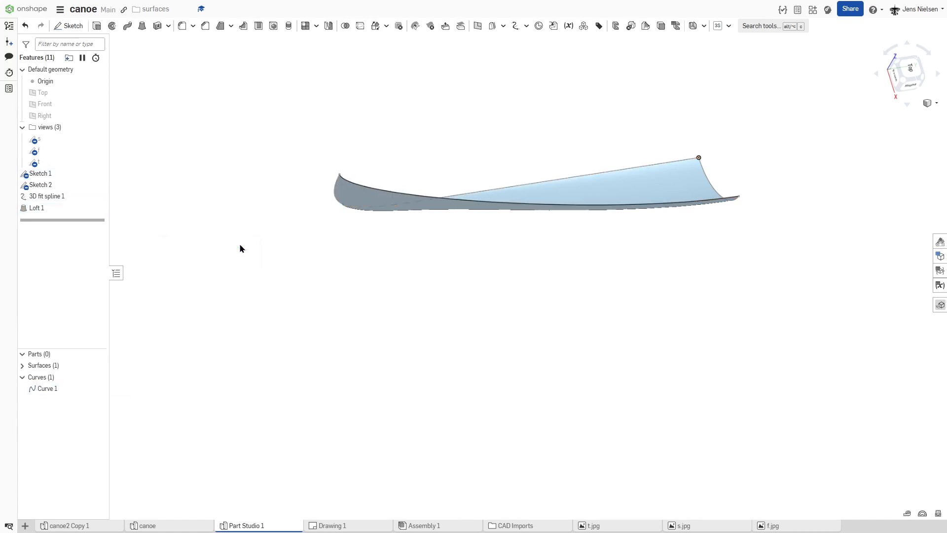
Step: Mirror the lofted hull surface across the Right plane using Add, with the original surface as merge scope
key(shift+4)
key(shift+1)
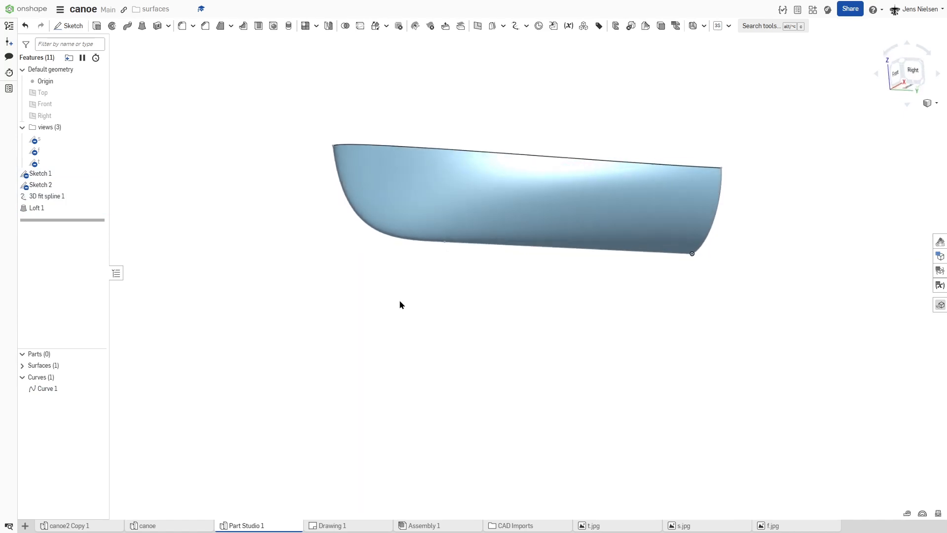
key(shift+4)
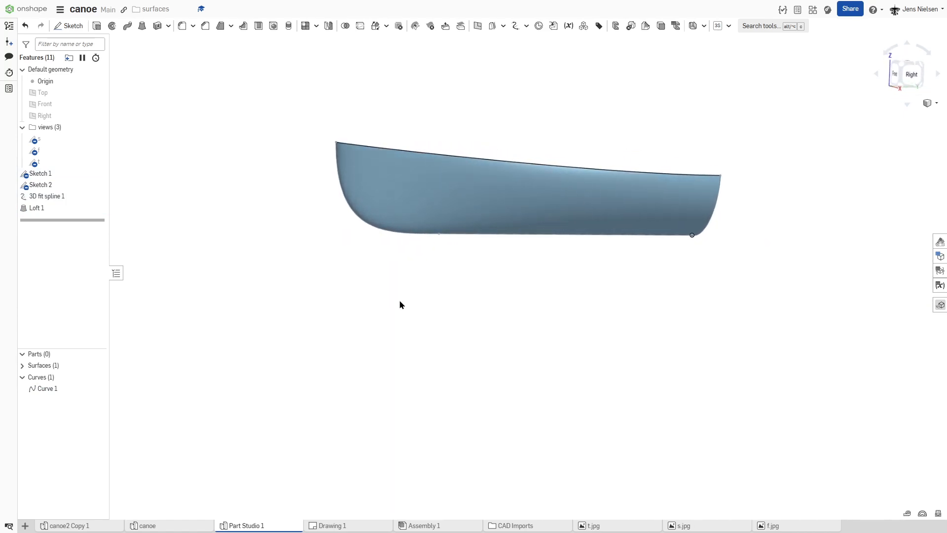
key(shift+7)
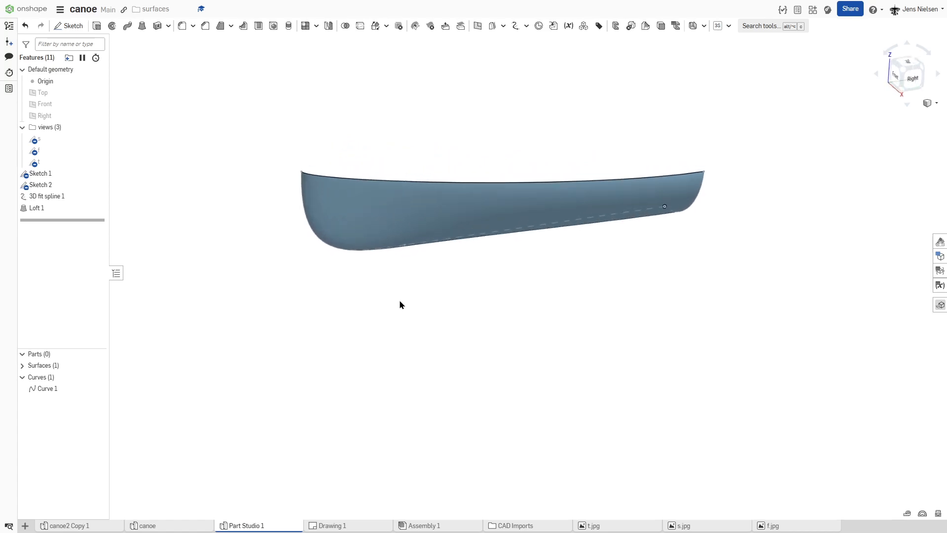
click(329, 26)
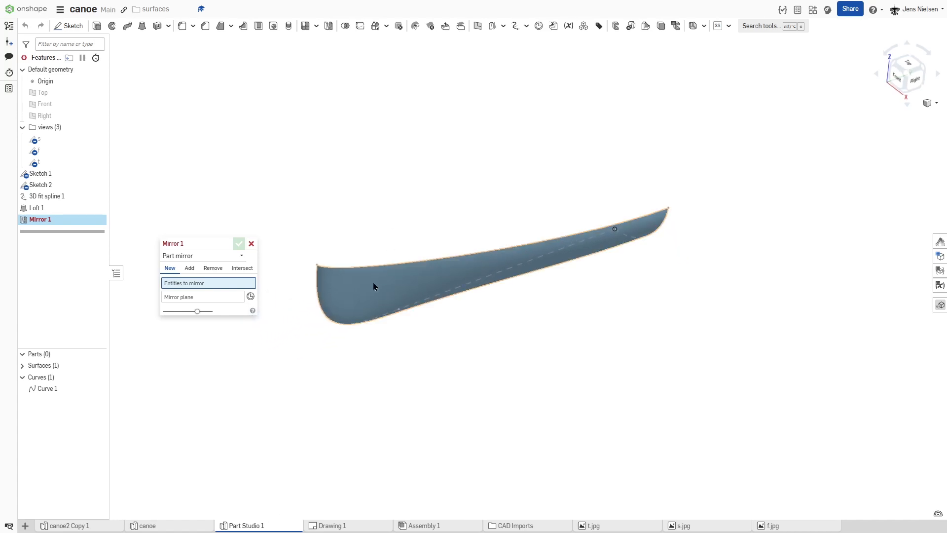
click(374, 285)
click(224, 306)
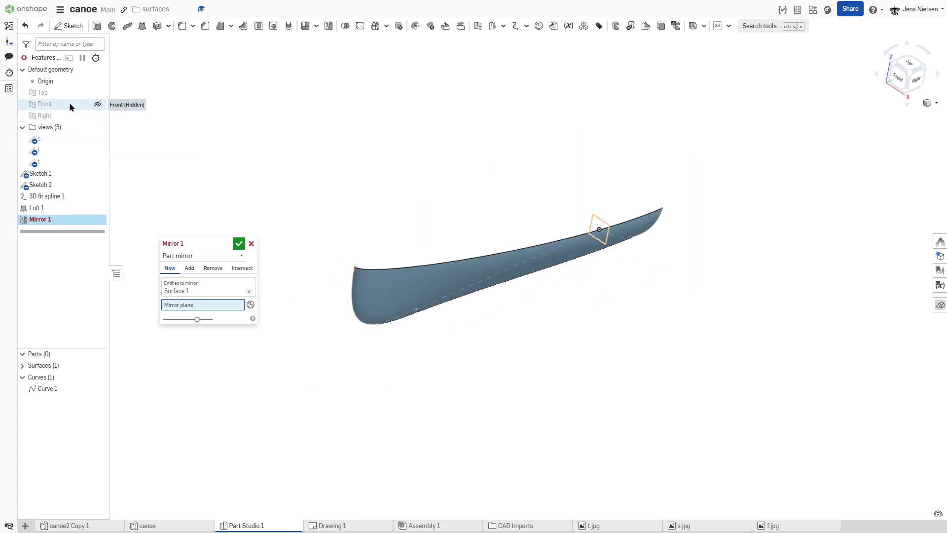
click(74, 116)
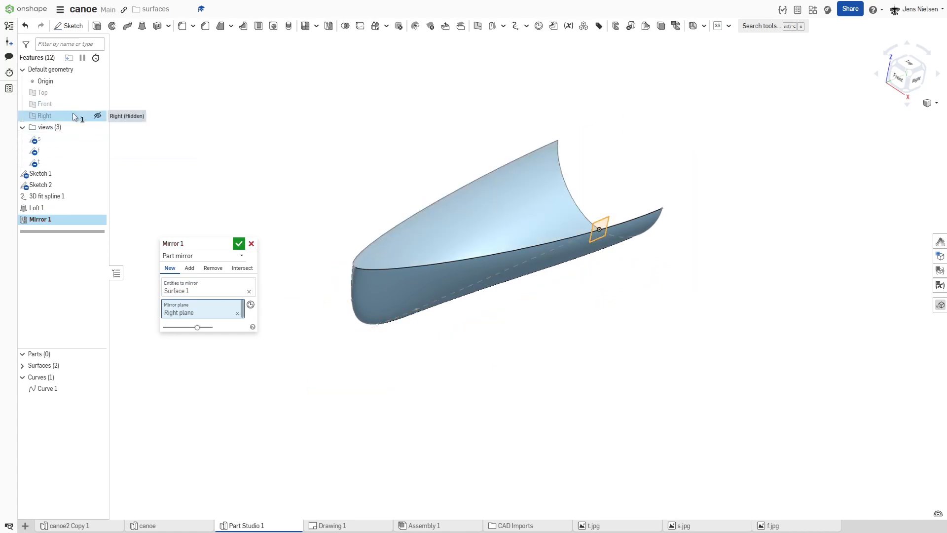
click(189, 269)
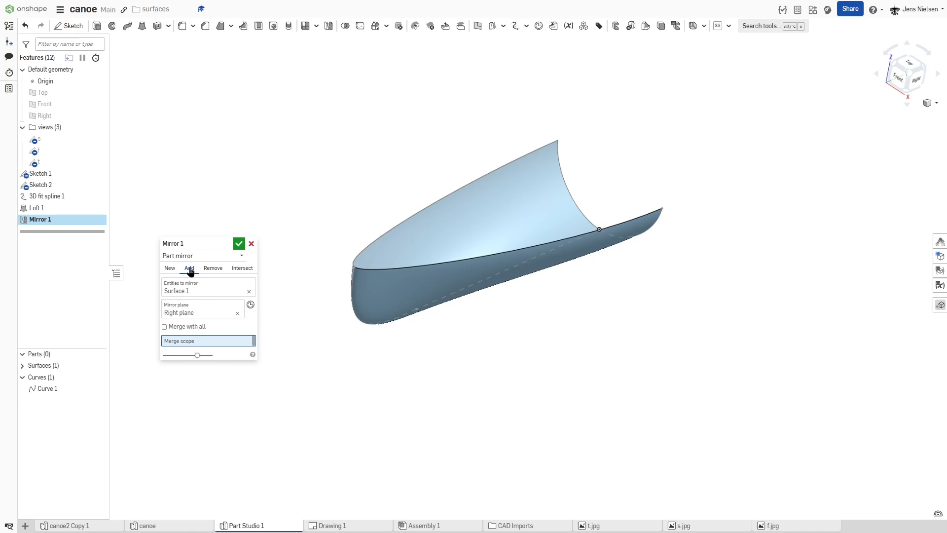
click(379, 307)
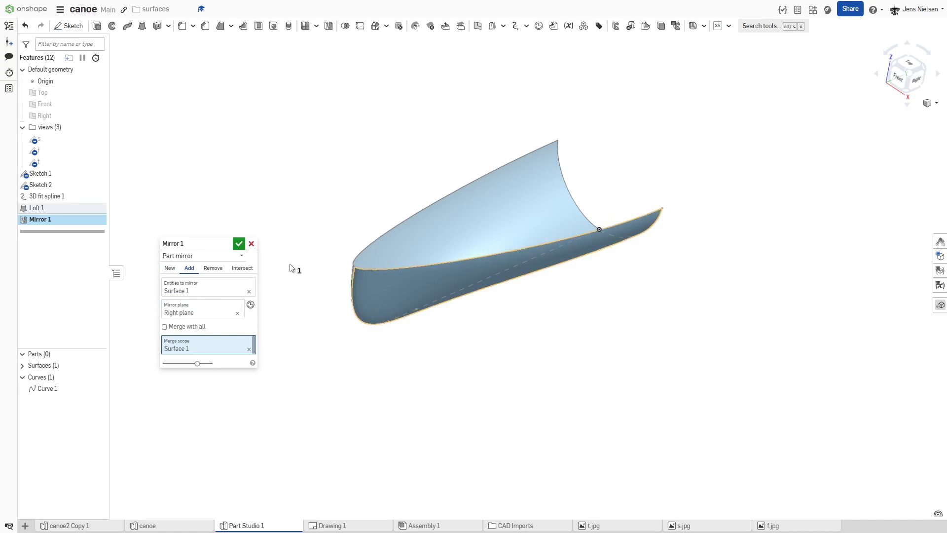
click(239, 244)
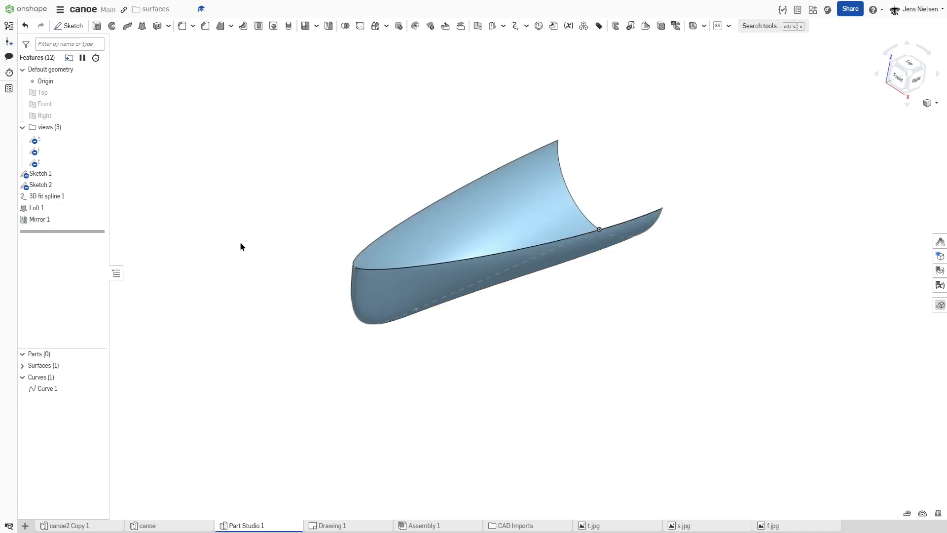
Step: Mirror the joined half hull across the Front plane using Add, merging it with Surface 1 into the full canoe
click(329, 31)
click(360, 251)
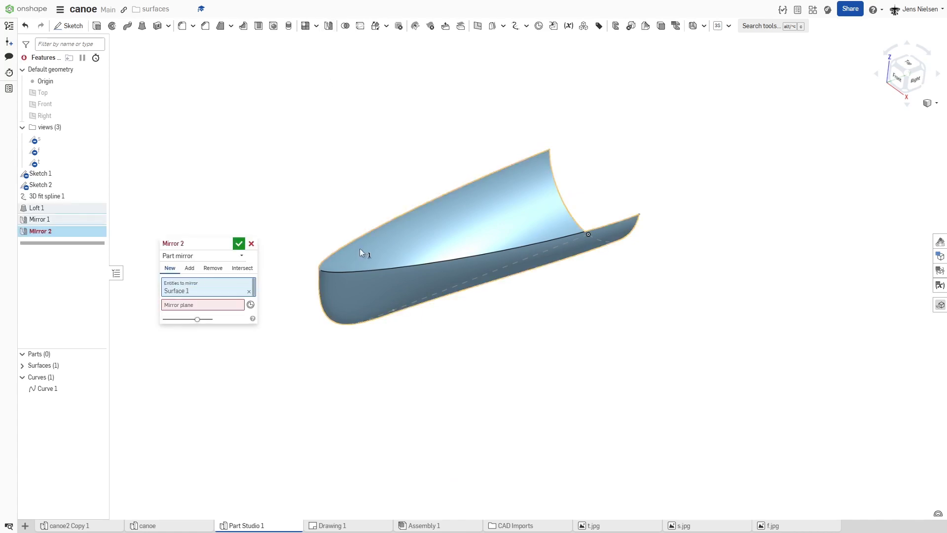
click(215, 305)
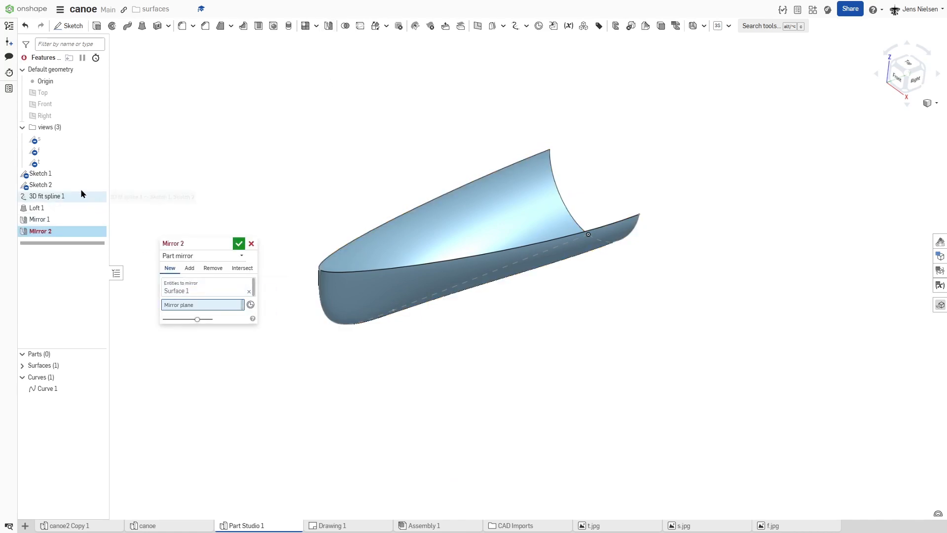
click(55, 106)
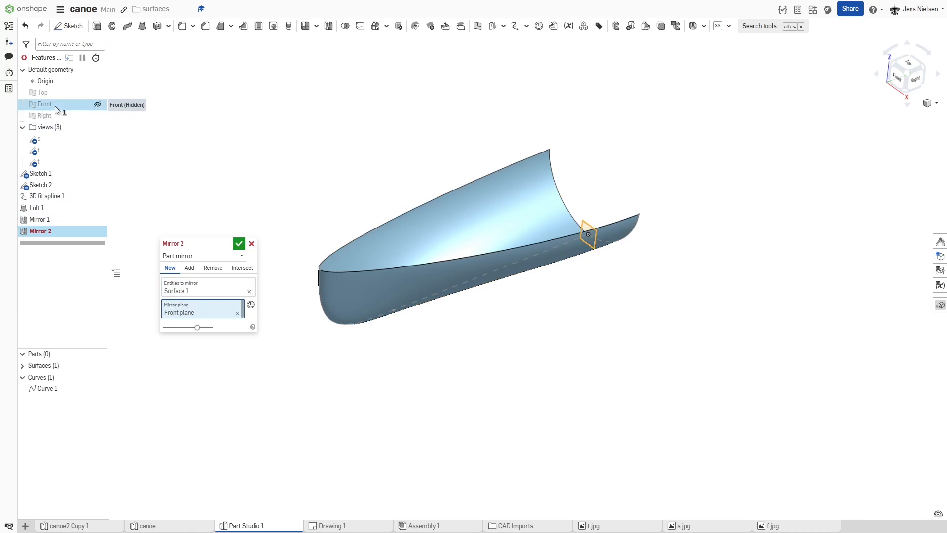
click(191, 268)
click(356, 308)
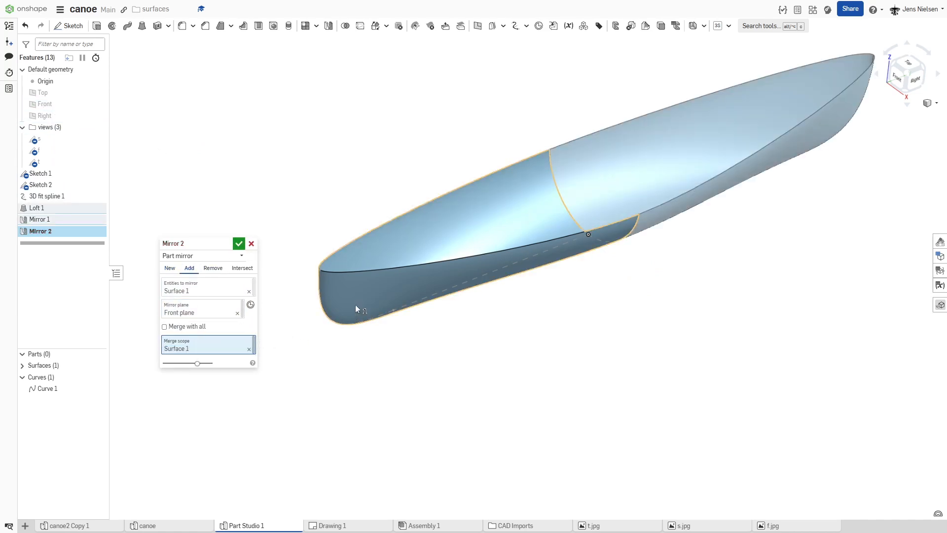
click(239, 243)
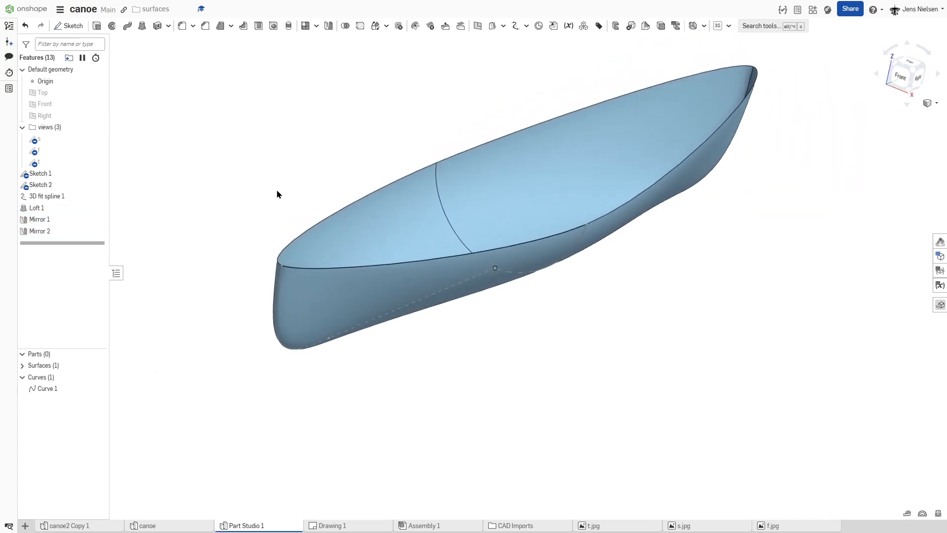
Step: Fill the canoe's open top along the four gunwale edges as a new separate surface and expand the list of surfaces
right_drag(278, 191, 282, 145)
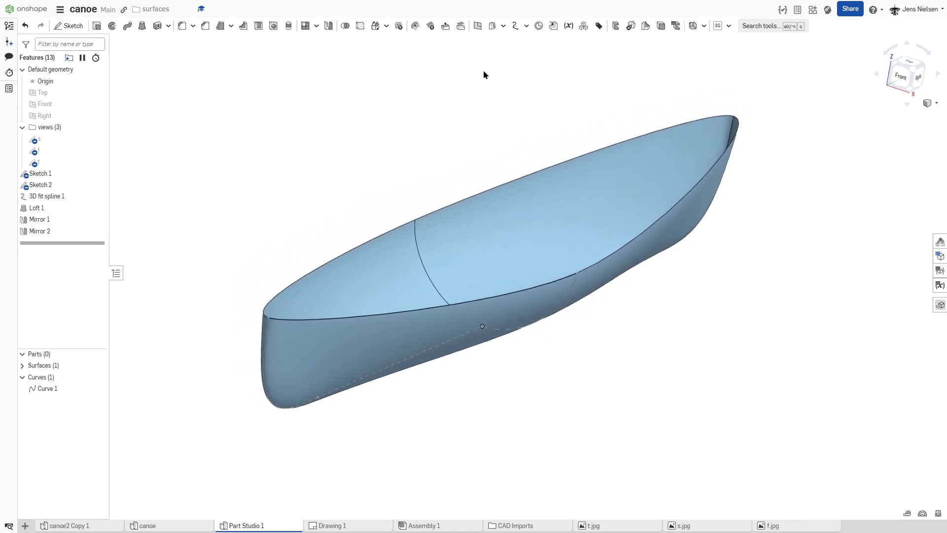
click(503, 28)
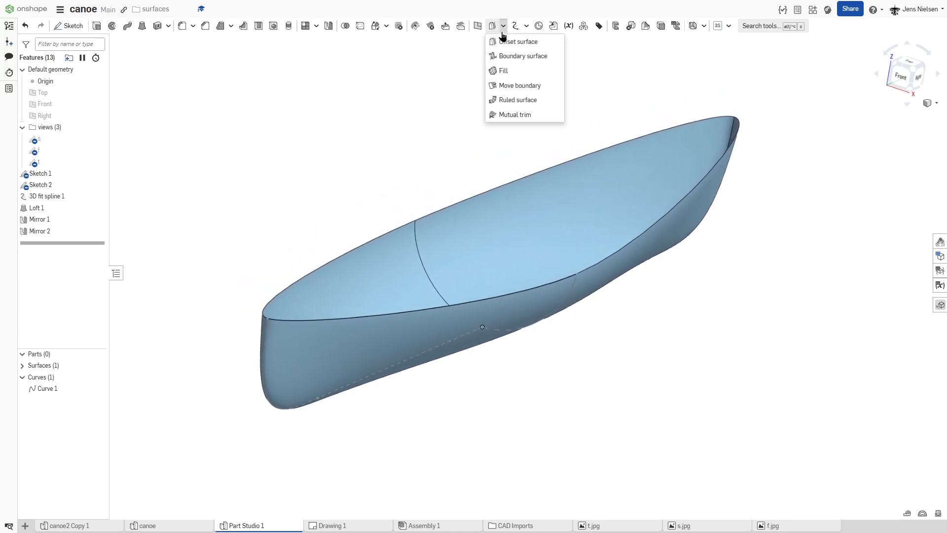
click(504, 69)
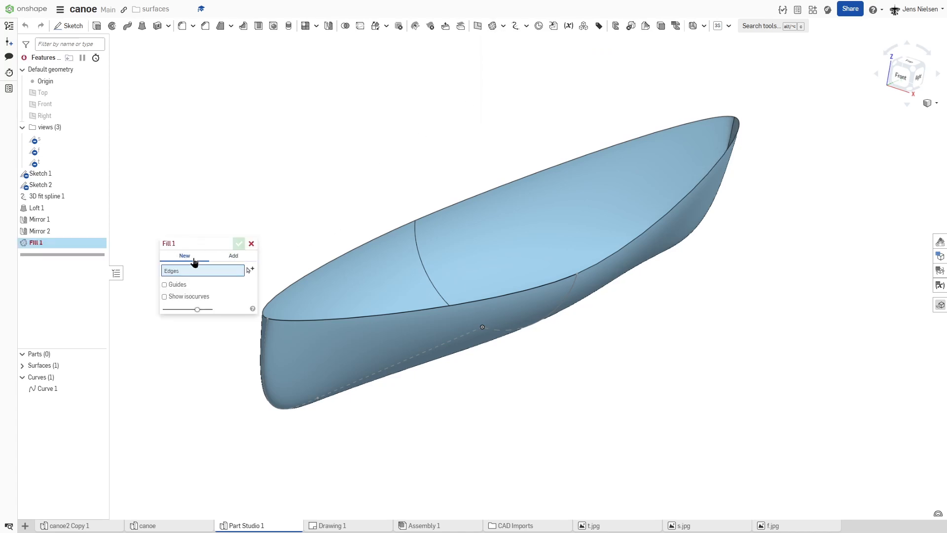
click(301, 277)
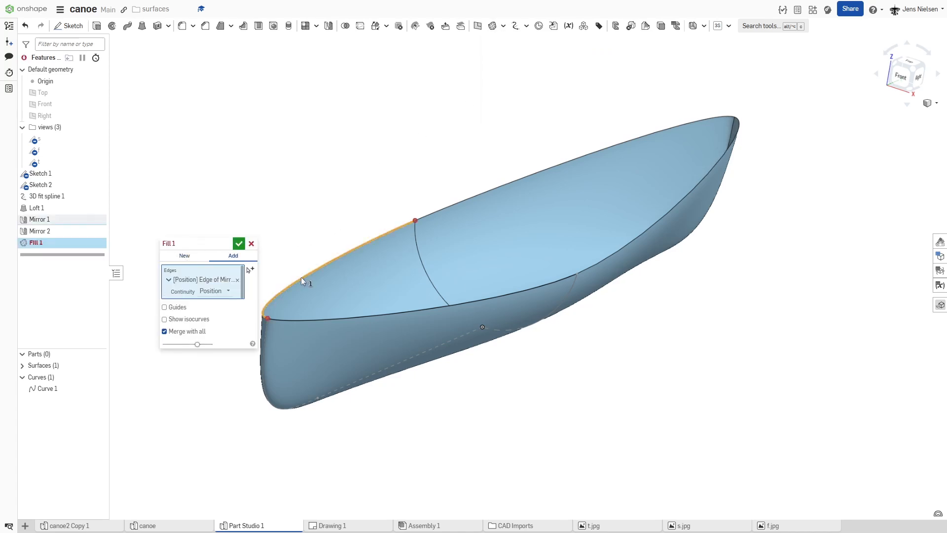
click(432, 219)
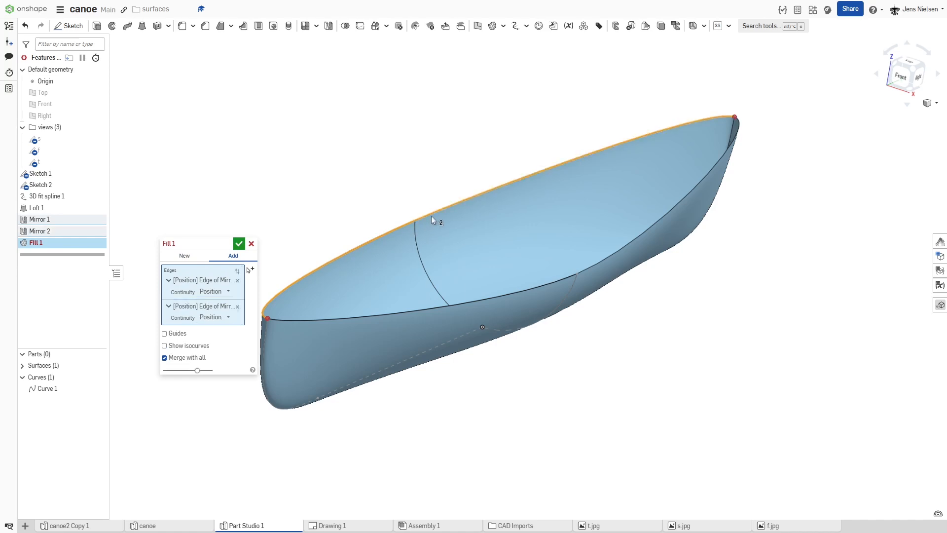
click(590, 268)
click(564, 278)
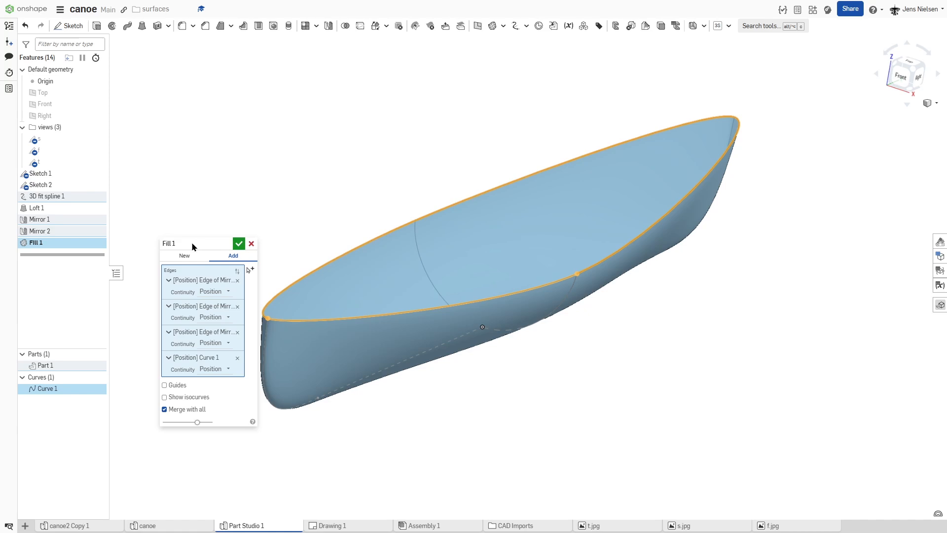
click(185, 255)
click(237, 243)
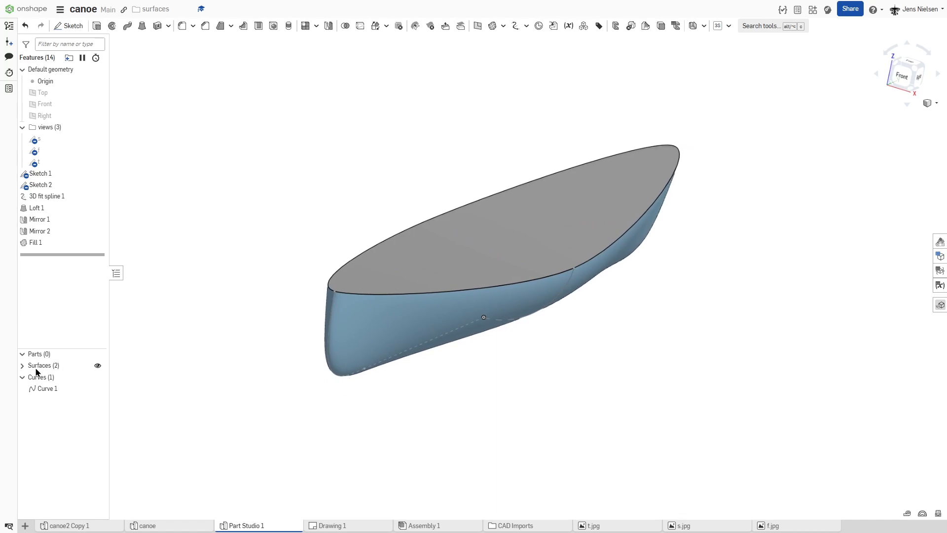
click(22, 367)
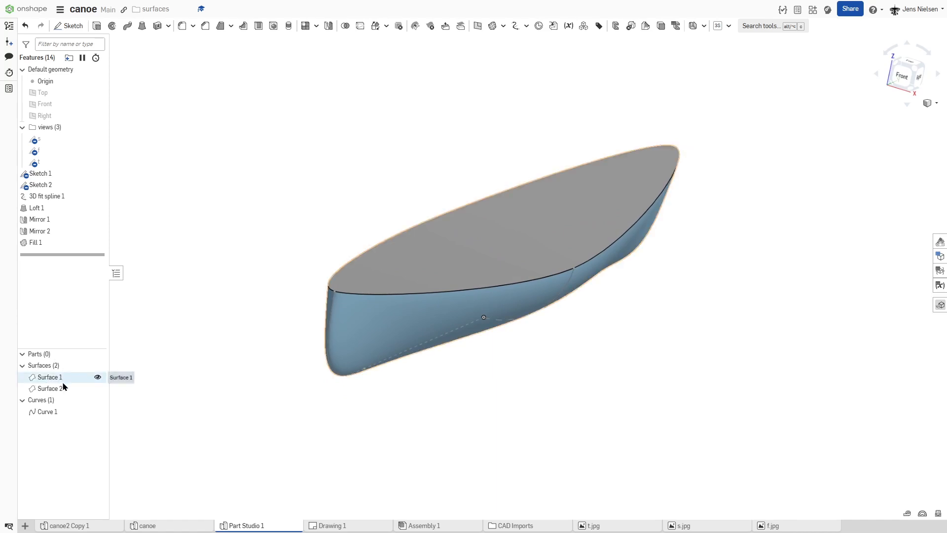
Step: Check the fill surface over the canoe's top by hiding Surface 2 and showing it again
click(97, 389)
click(97, 390)
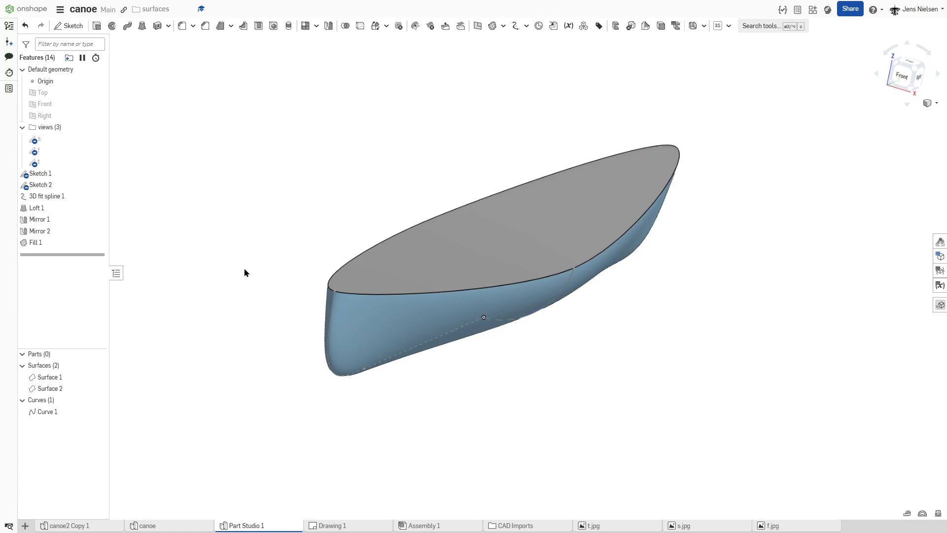
right_drag(361, 213, 495, 272)
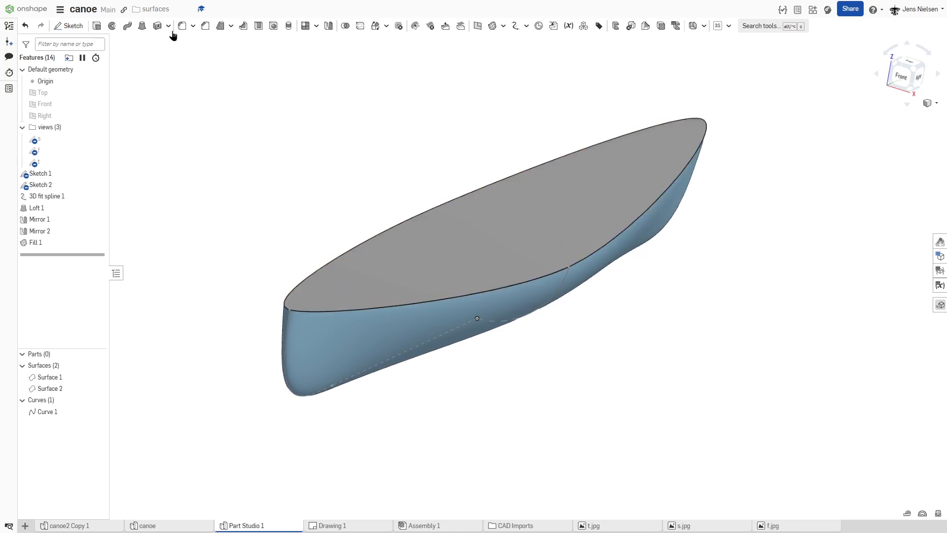
Step: Start a rolling-ball face blend with the top fill face as side 1 and the four hull faces as side 2
click(193, 26)
click(202, 56)
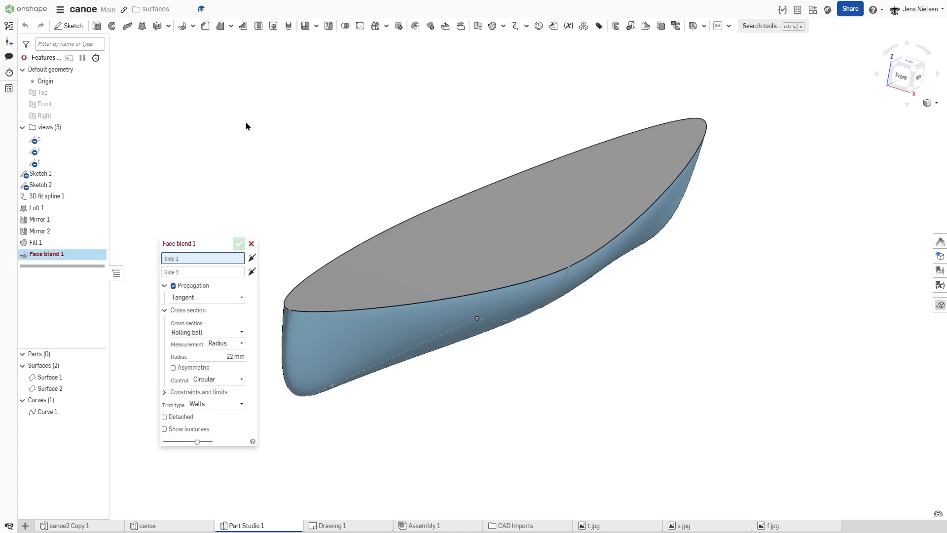
click(348, 277)
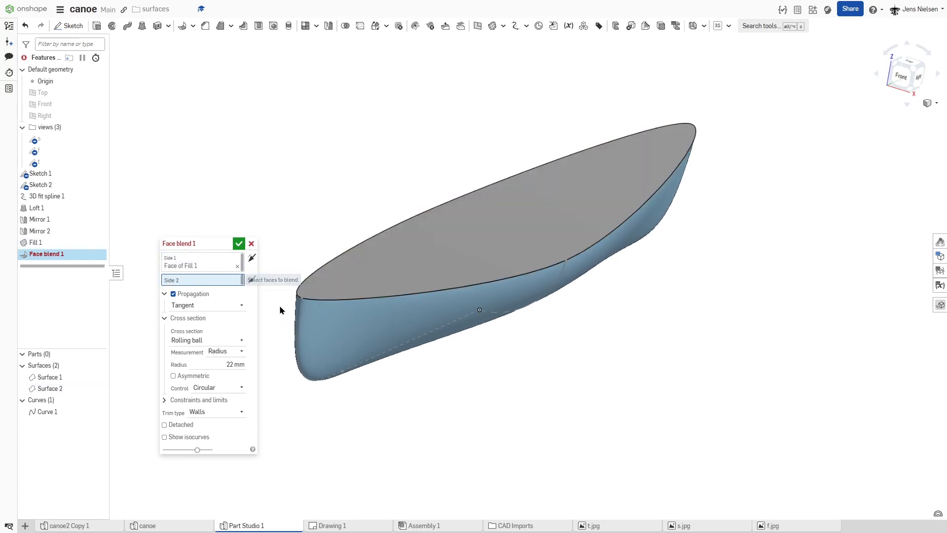
click(334, 326)
click(576, 276)
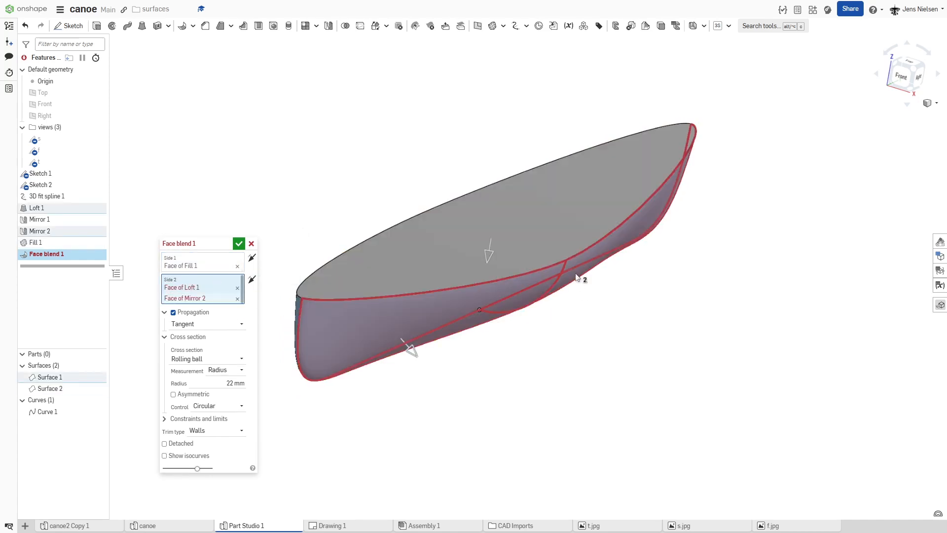
right_drag(476, 295, 404, 209)
click(469, 302)
click(402, 210)
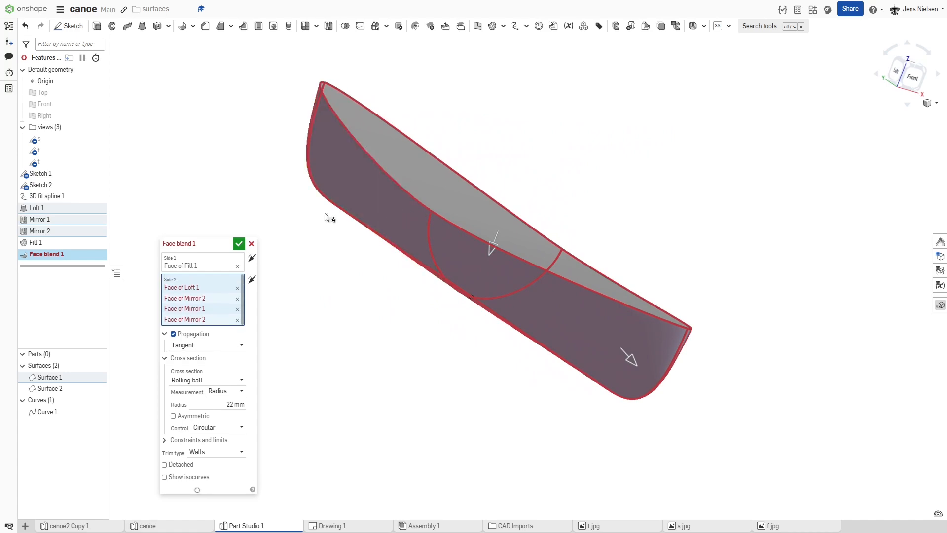
Step: Flip the direction of the face blend's side 2 and accept the blend with a 22 mm radius
right_drag(264, 207, 301, 318)
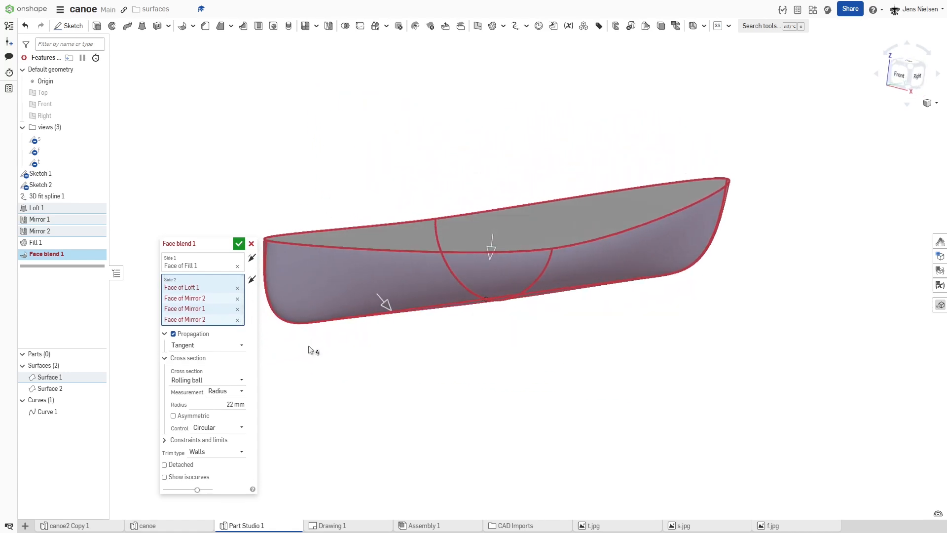
click(251, 281)
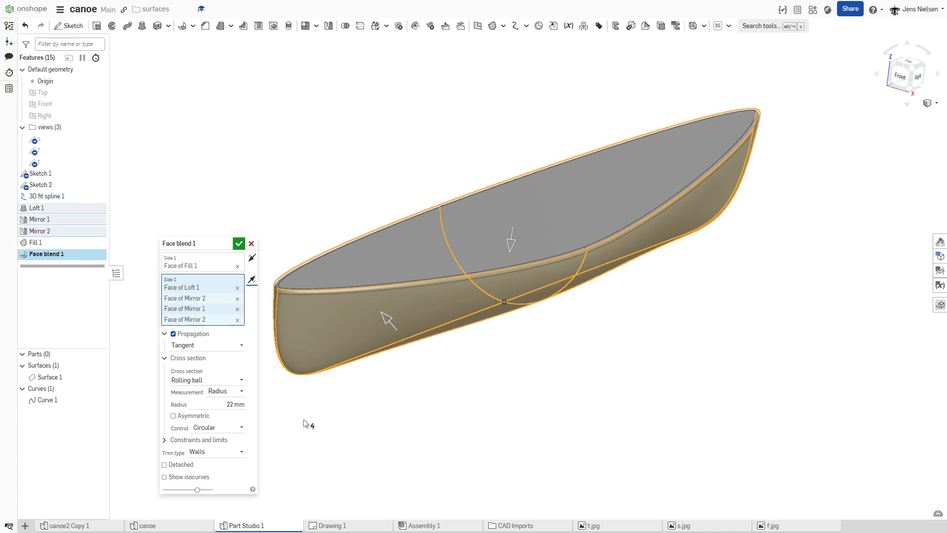
click(240, 243)
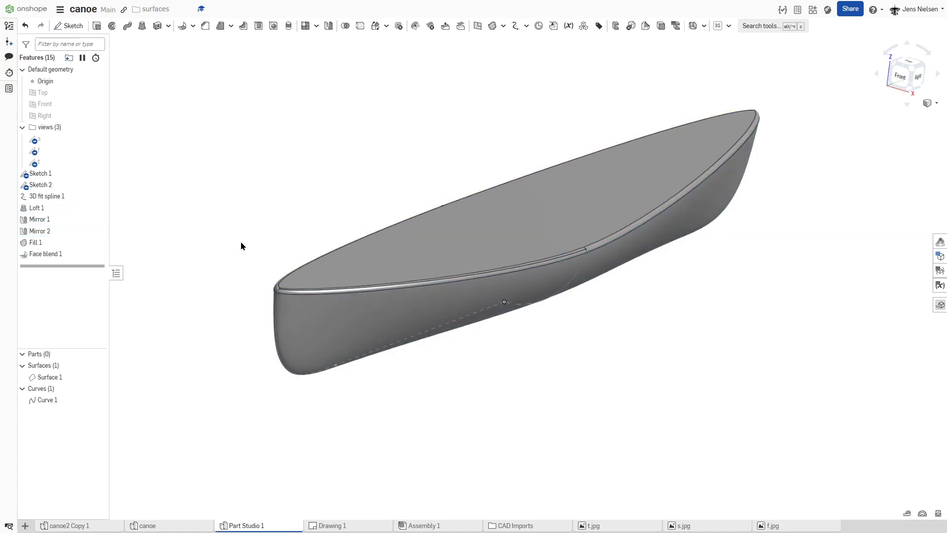
Step: Hide Curve 1, Sketch 1 and Sketch 2 so that only the blended canoe surface is displayed
right_drag(469, 375, 561, 340)
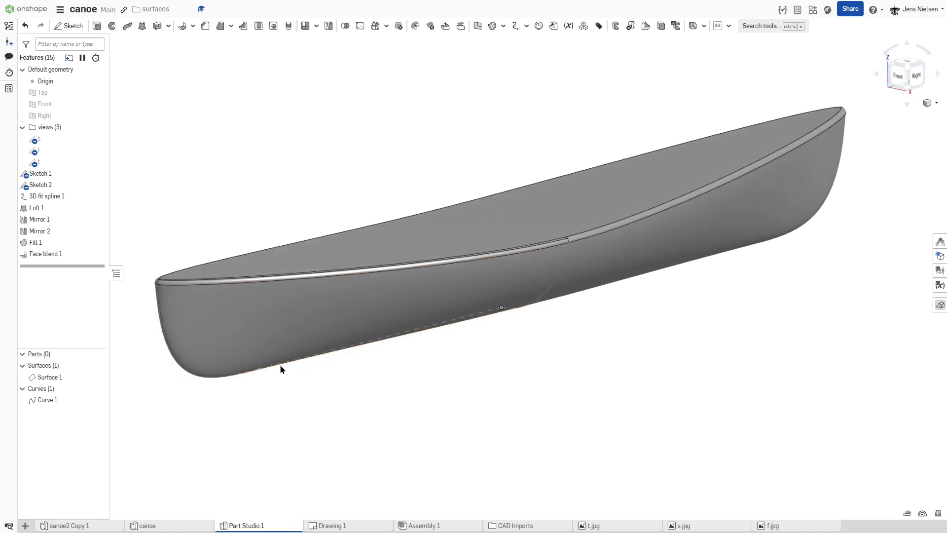
scroll(478, 354, down, 2)
scroll(479, 354, down, 2)
right_drag(478, 354, 304, 377)
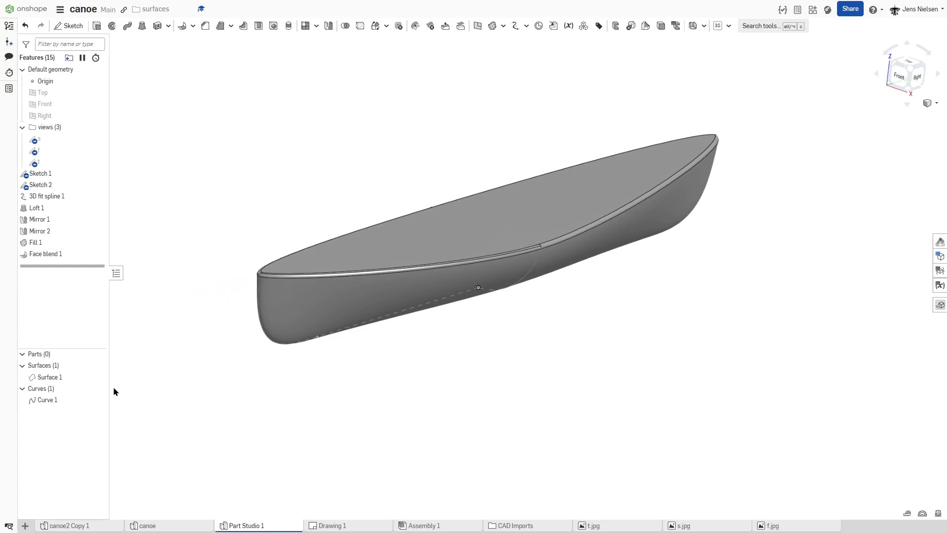
click(98, 400)
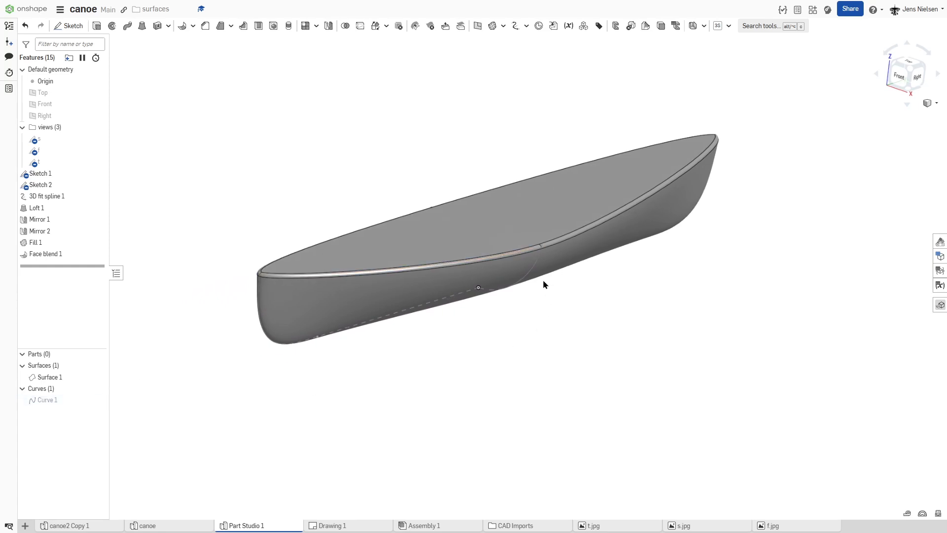
click(97, 173)
click(97, 185)
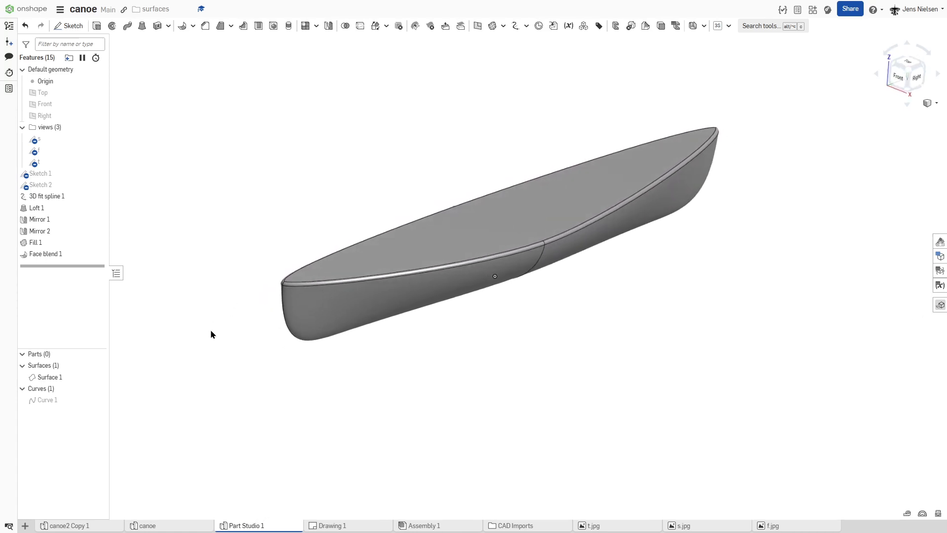
Step: Set Surface 1's appearance to blue 1651B0 with an opacity of 0.43
right_click(67, 381)
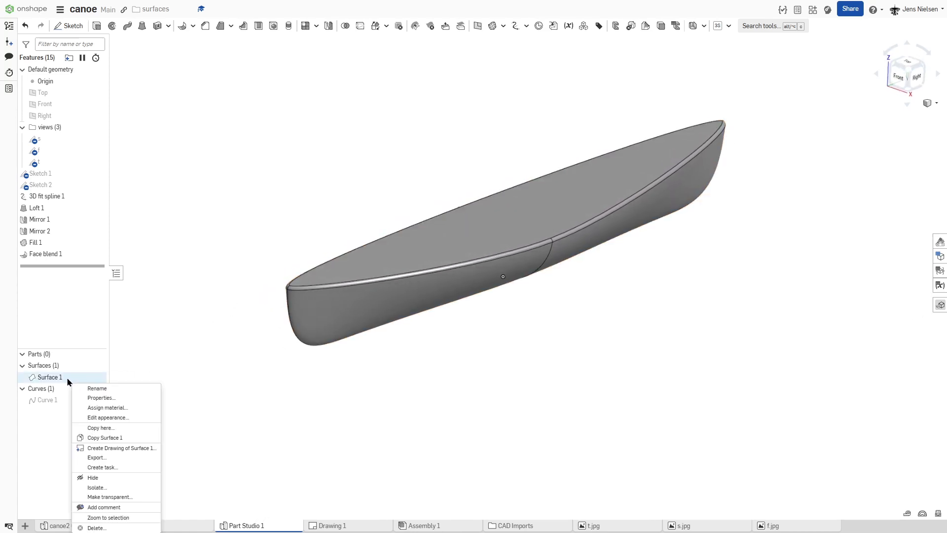
click(102, 418)
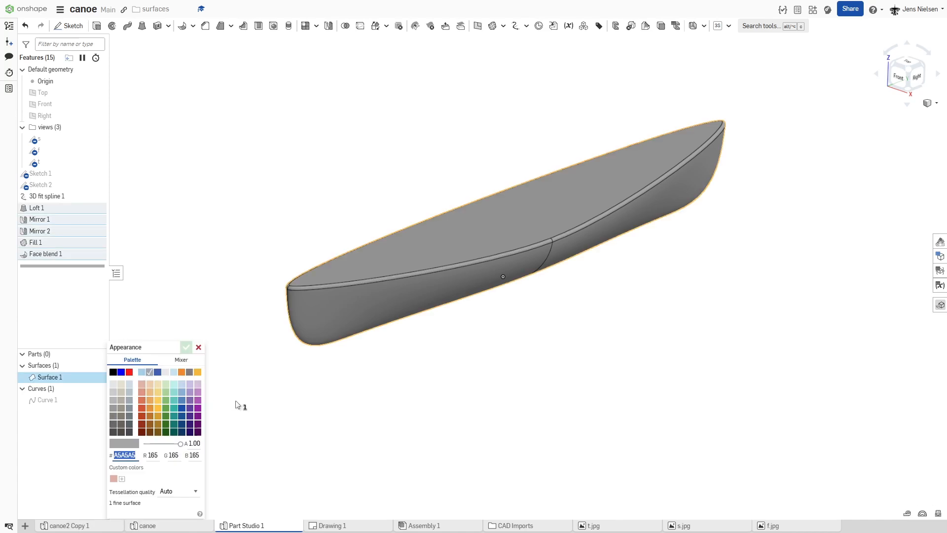
click(190, 408)
click(182, 409)
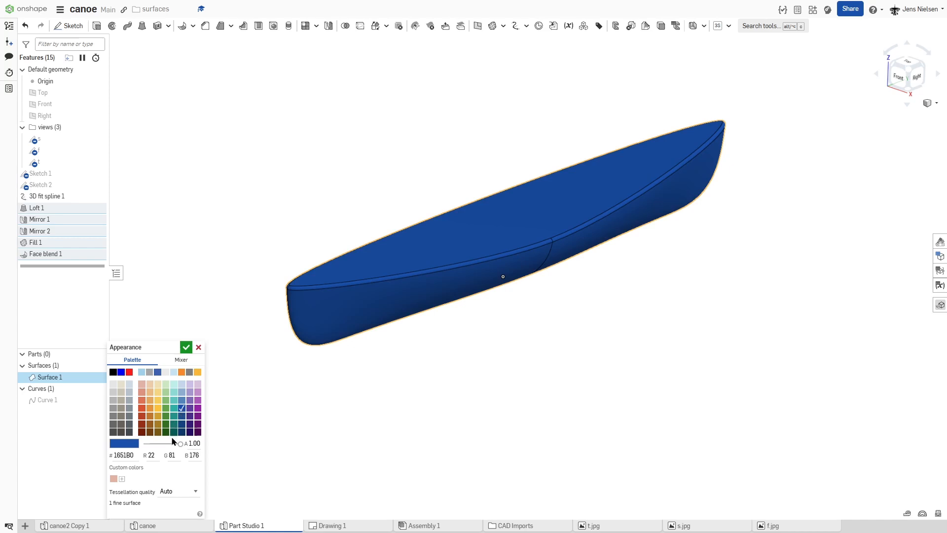
drag(180, 443, 160, 450)
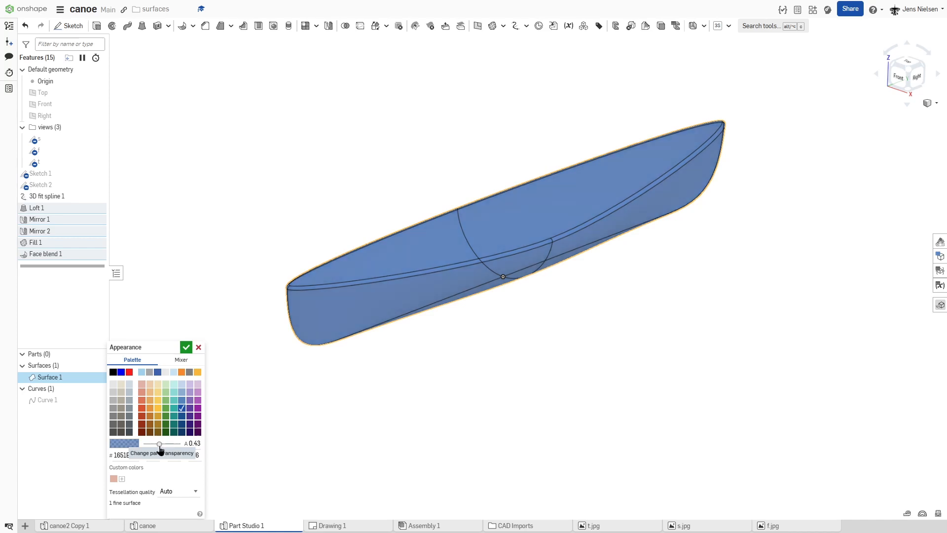
click(186, 347)
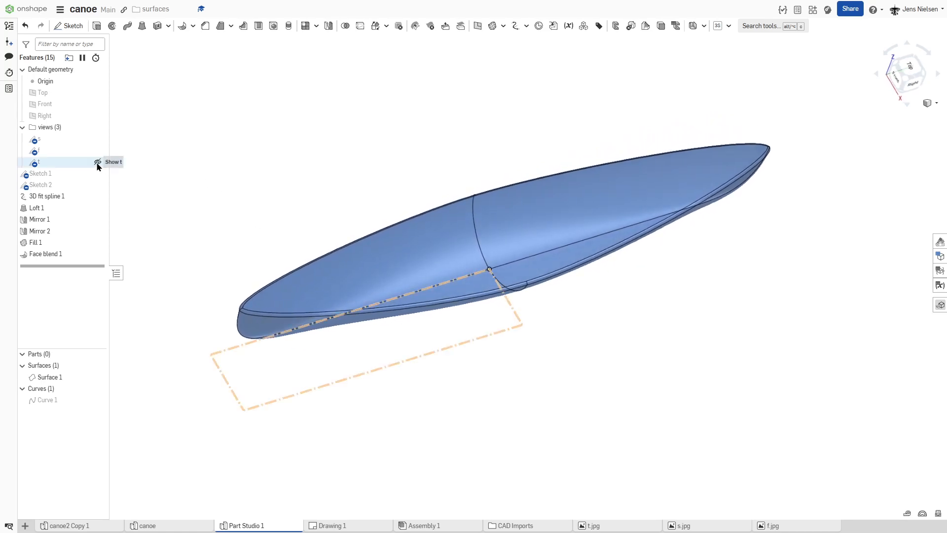
Step: Show the top-view reference sketch t and start a new sketch on the Top plane, viewed straight on
click(98, 163)
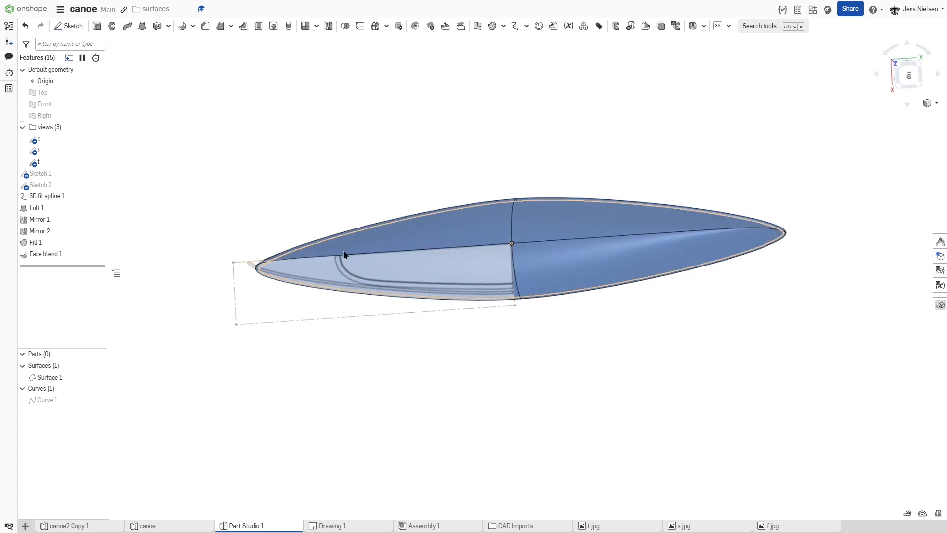
key(s)
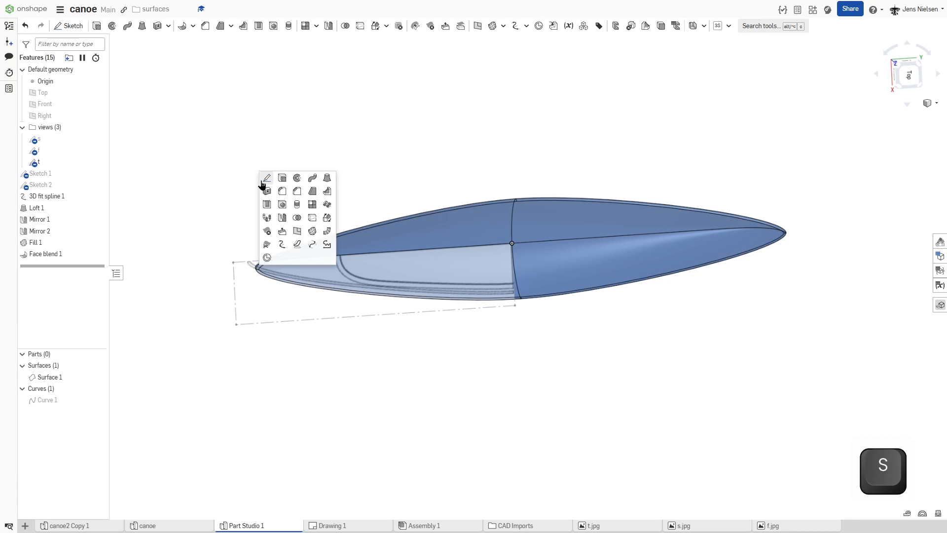
click(267, 177)
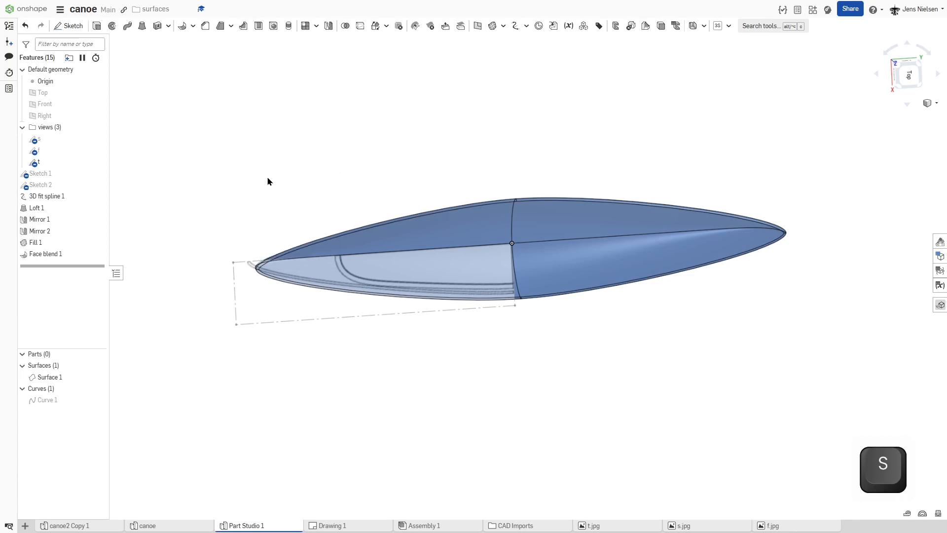
click(63, 98)
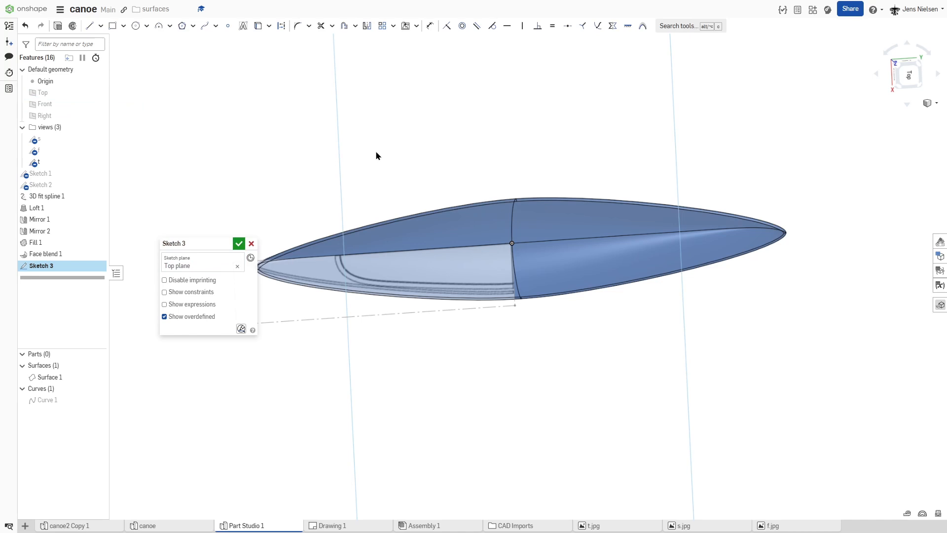
key(n)
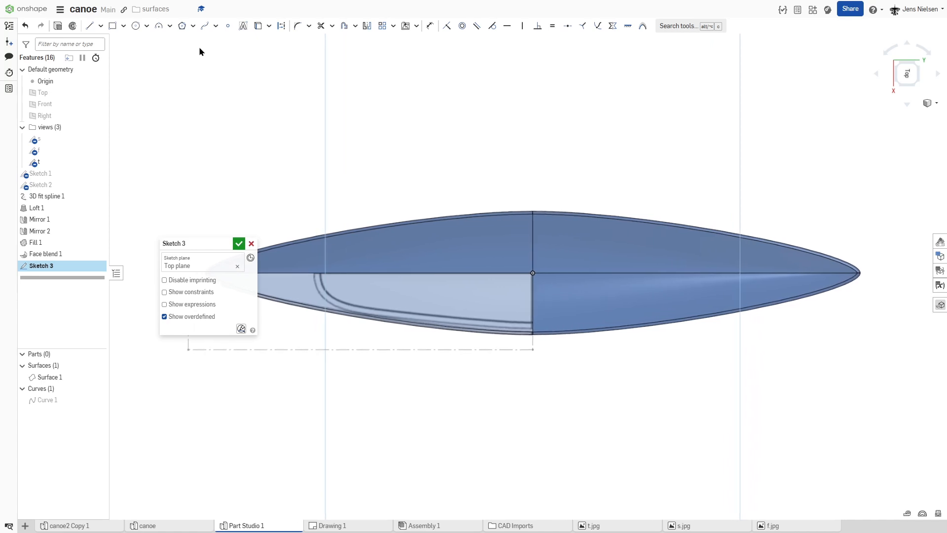
Step: Hide Surface 1 and draw a two-point spline from midship to the centreline along the ends of the traced inner opening outline
click(204, 30)
scroll(446, 201, up, 2)
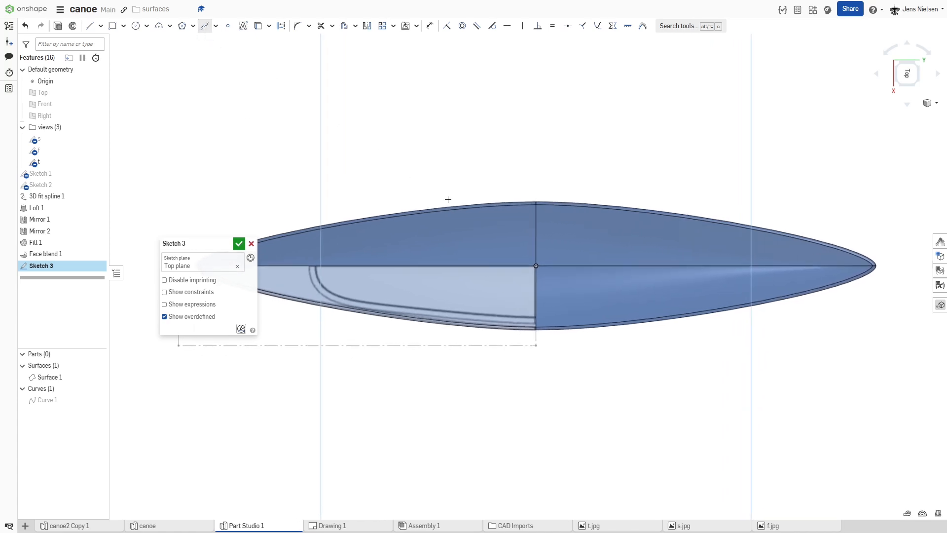
scroll(525, 317, down, 1)
mouse_move(94, 383)
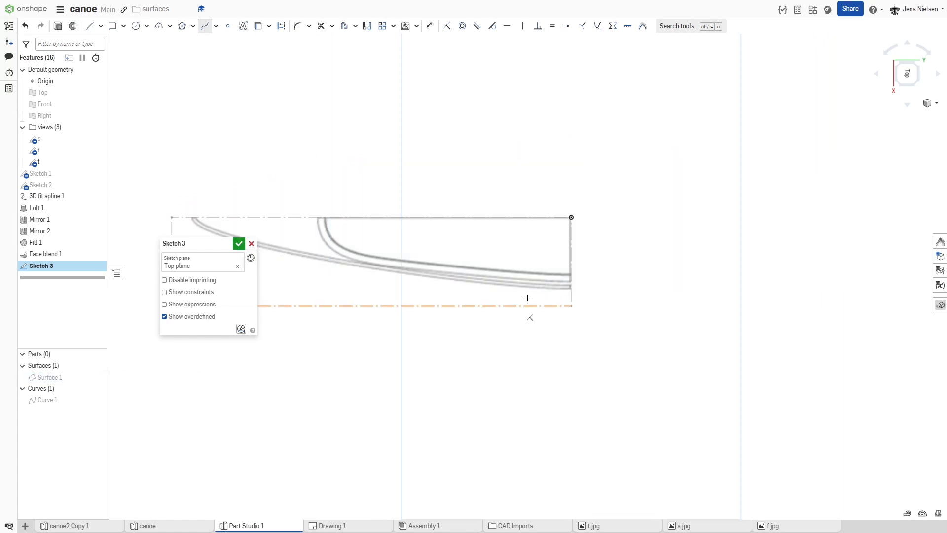
scroll(554, 274, up, 3)
middle_drag(609, 277, 618, 276)
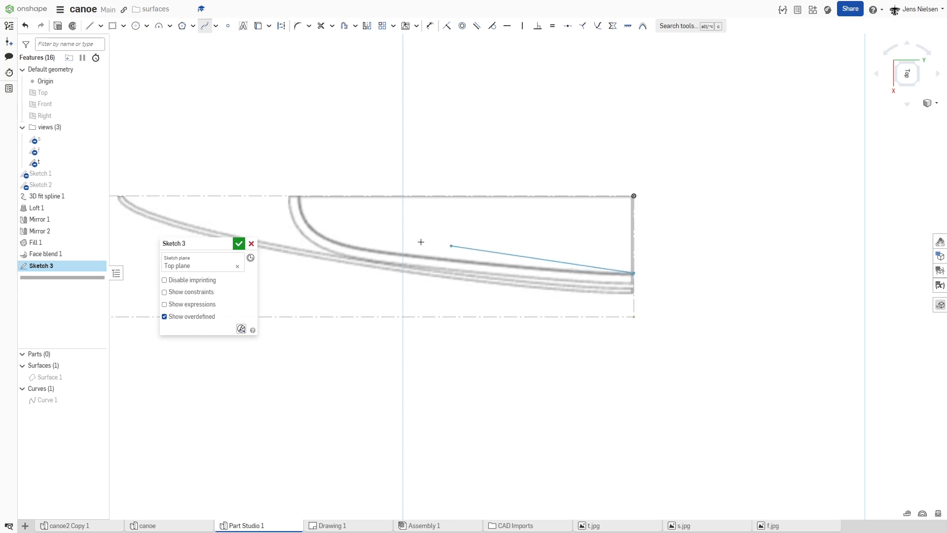
click(301, 198)
key(Escape)
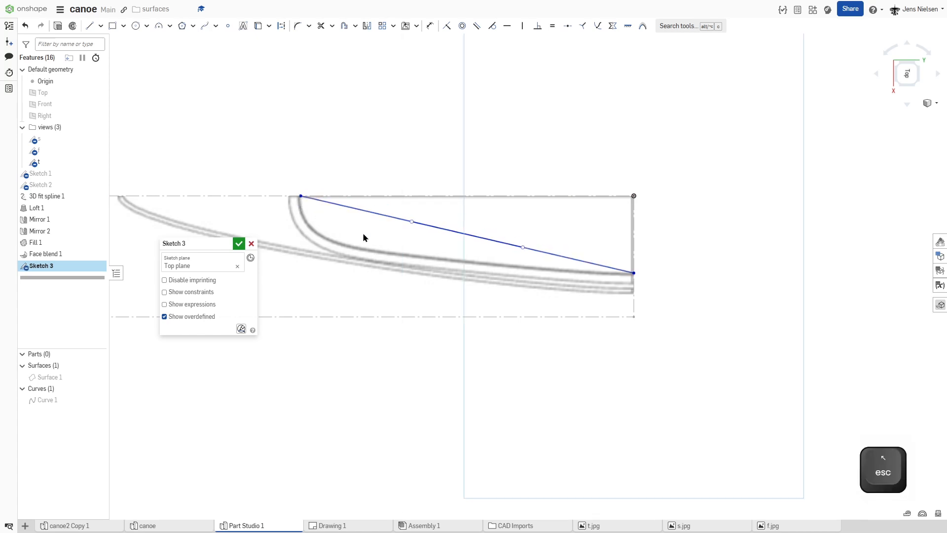
Step: Pull out the spline handle at the bow end and constrain it horizontal, and constrain the midship handle vertical
drag(412, 223, 312, 272)
click(306, 243)
key(v)
key(h)
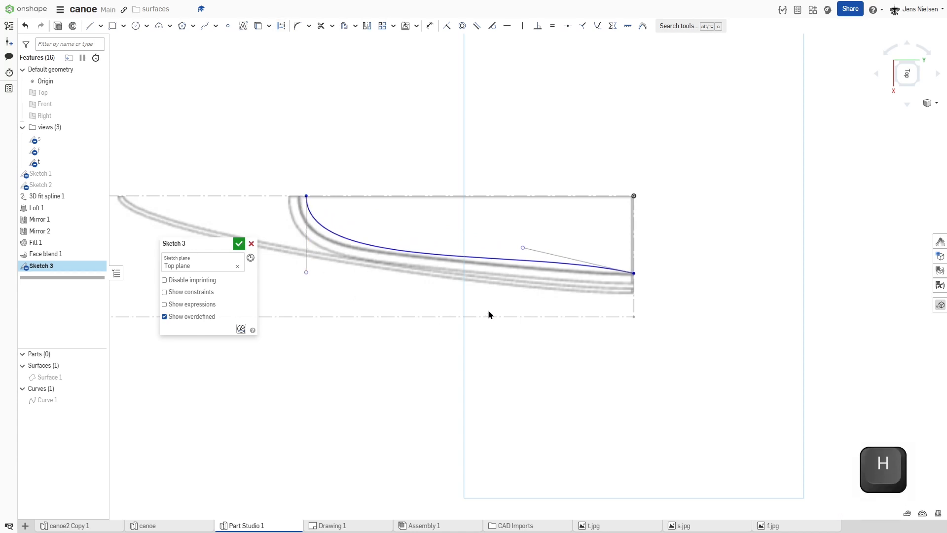
click(533, 252)
key(v)
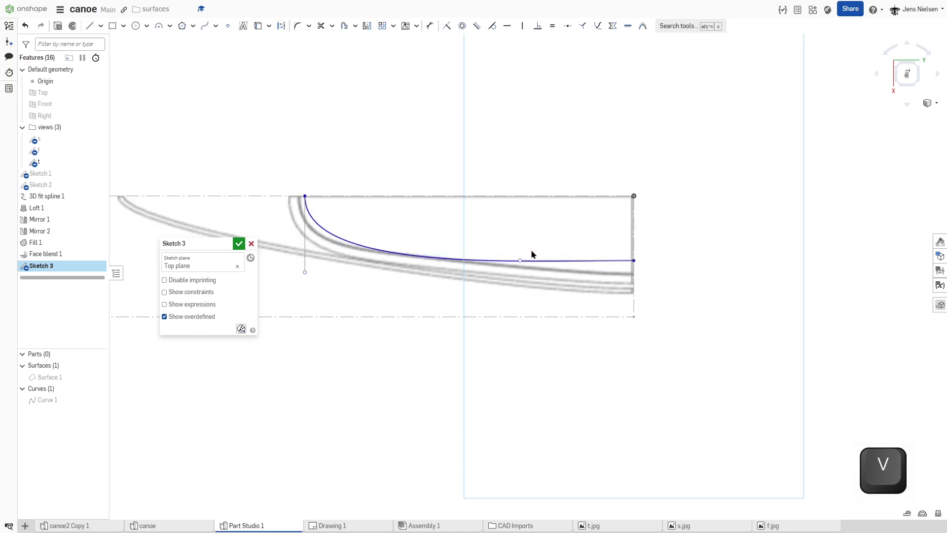
key(Escape)
Step: Move both spline endpoints onto the traced inner opening outline, the bow-end one at about Y -1617 mm, and fix them
scroll(344, 179, up, 5)
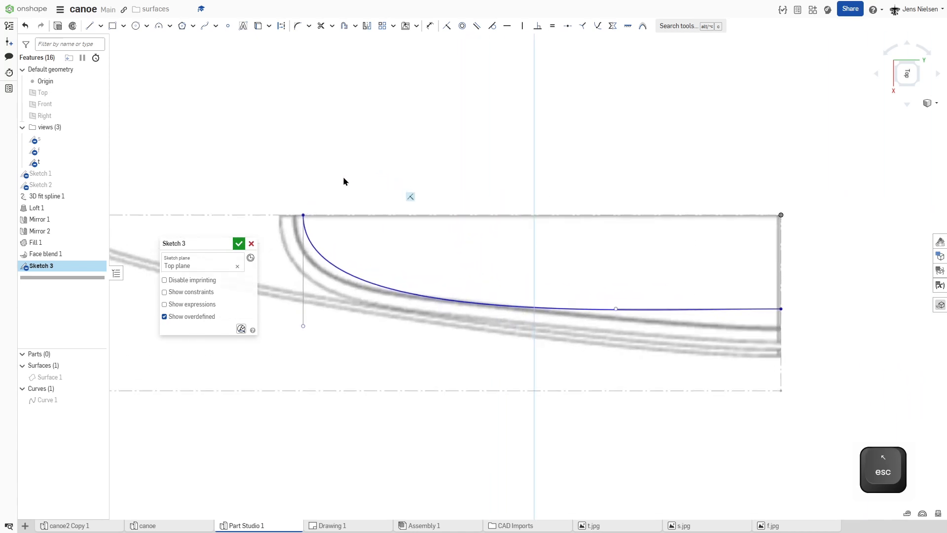
drag(359, 230, 350, 234)
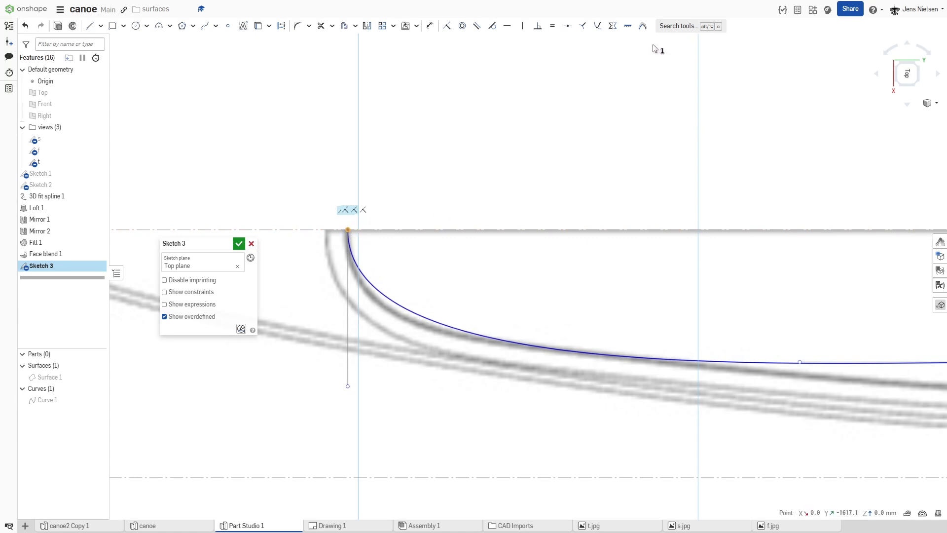
click(628, 29)
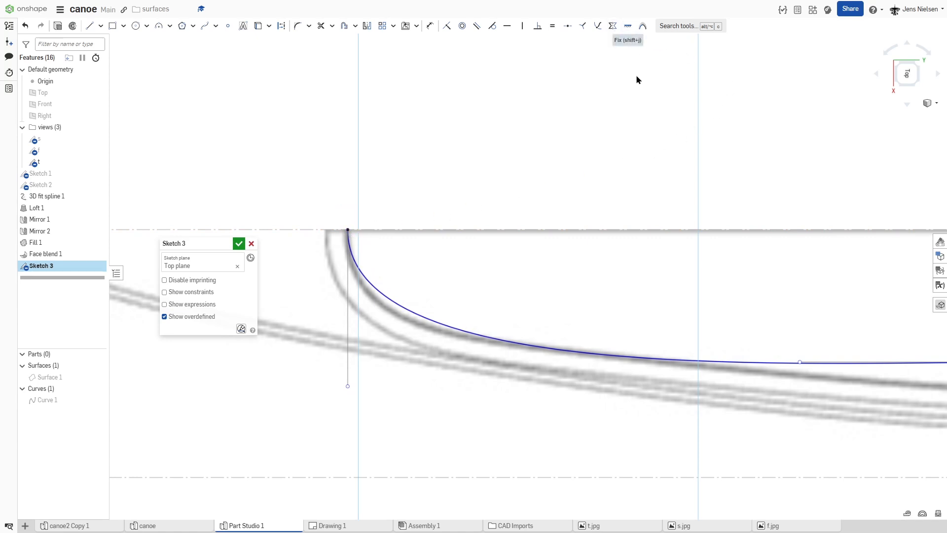
scroll(675, 194, down, 4)
drag(672, 289, 673, 306)
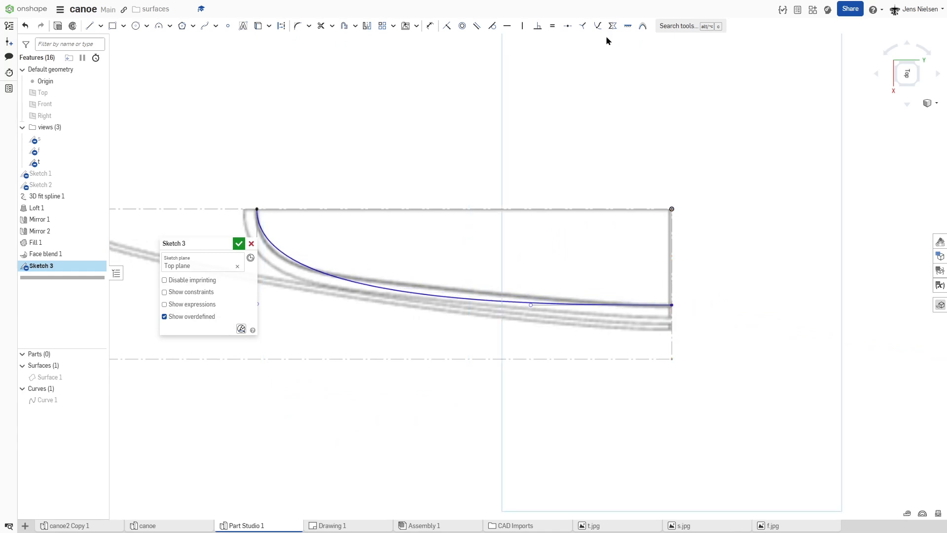
click(627, 25)
Step: Lengthen the spline's bow-end and midship handles slightly and fix the midship endpoint
scroll(625, 252, down, 2)
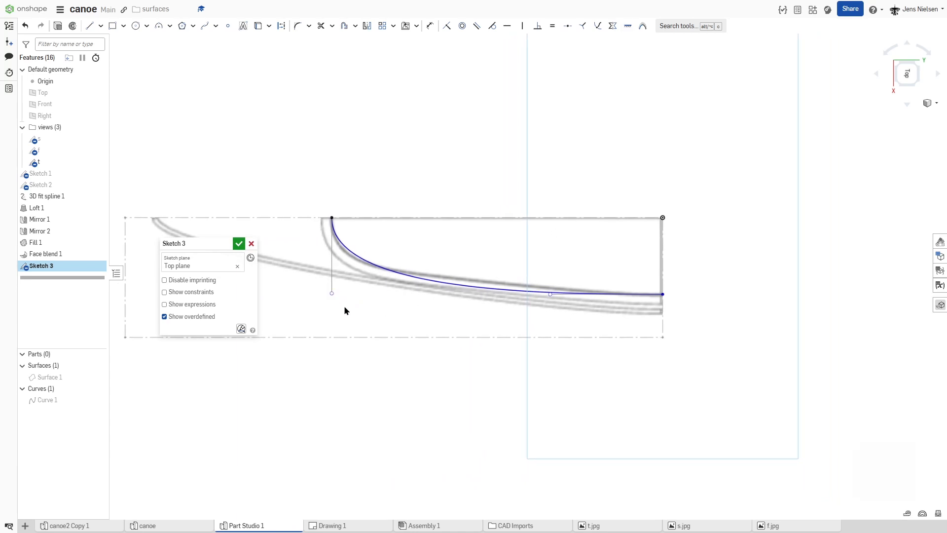
key(Escape)
drag(331, 294, 331, 302)
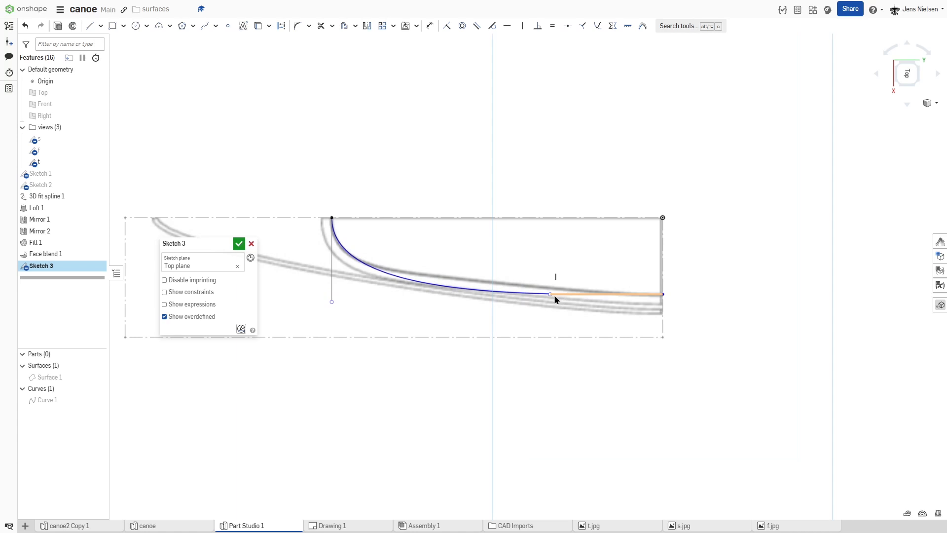
mouse_move(550, 294)
mouse_down()
mouse_move(518, 302)
mouse_move(535, 295)
mouse_up()
click(663, 294)
click(628, 27)
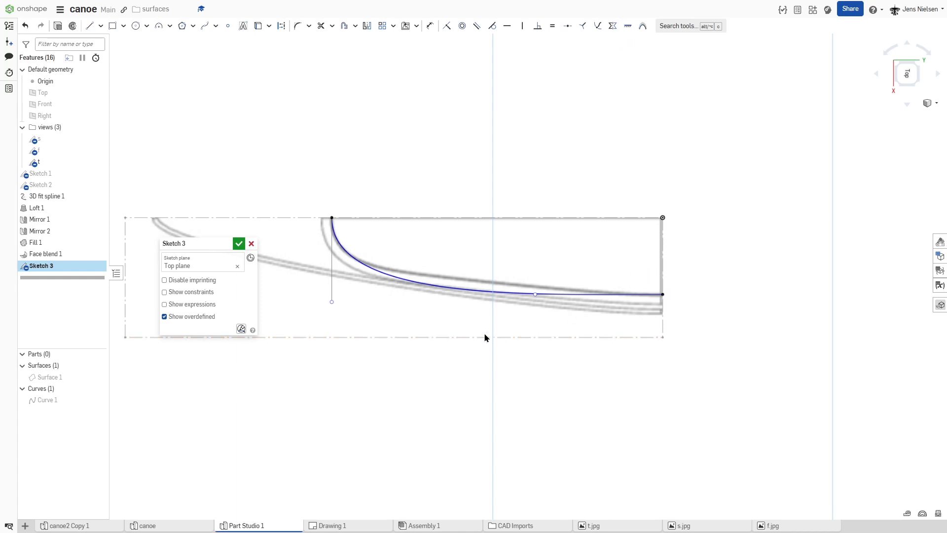
key(Escape)
Step: Insert a spline point between the two ends and adjust it and the bow-end handle to follow the traced inner opening outline
right_click(483, 294)
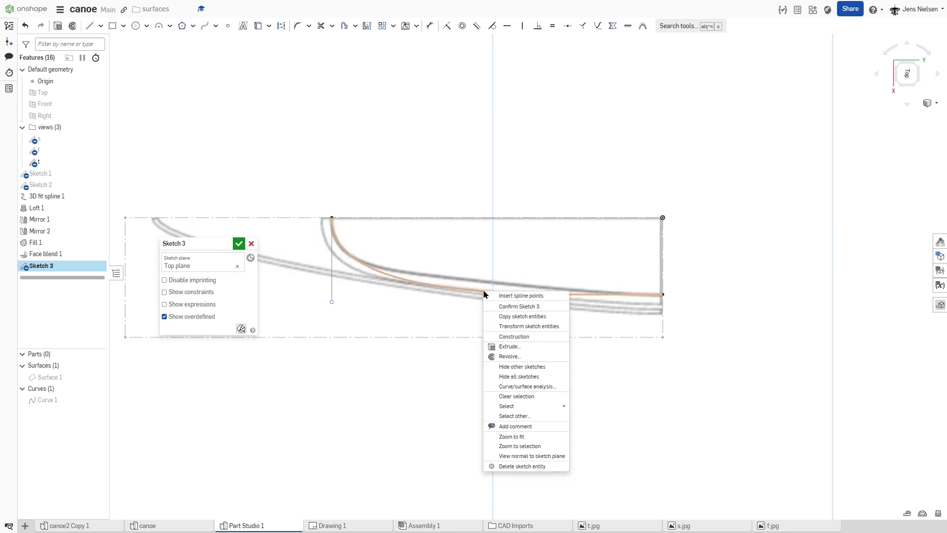
click(504, 299)
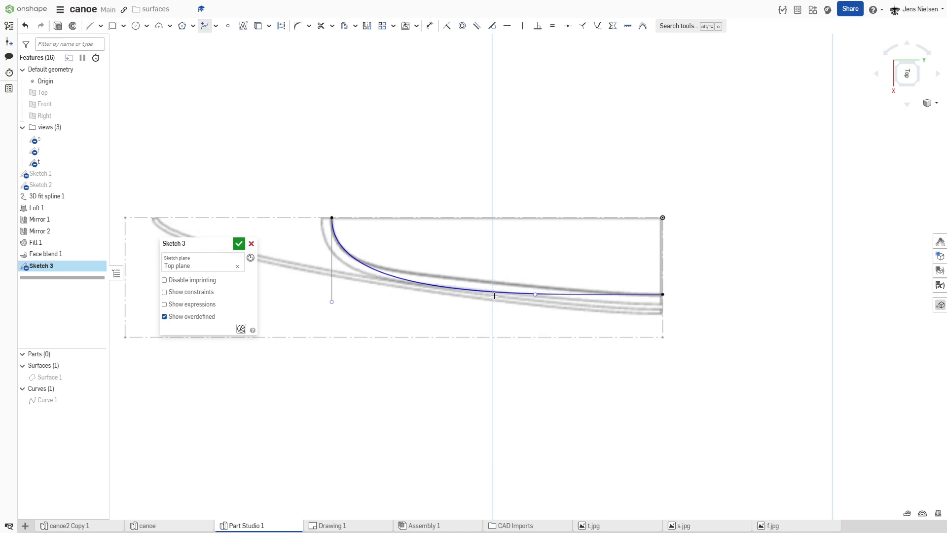
click(476, 290)
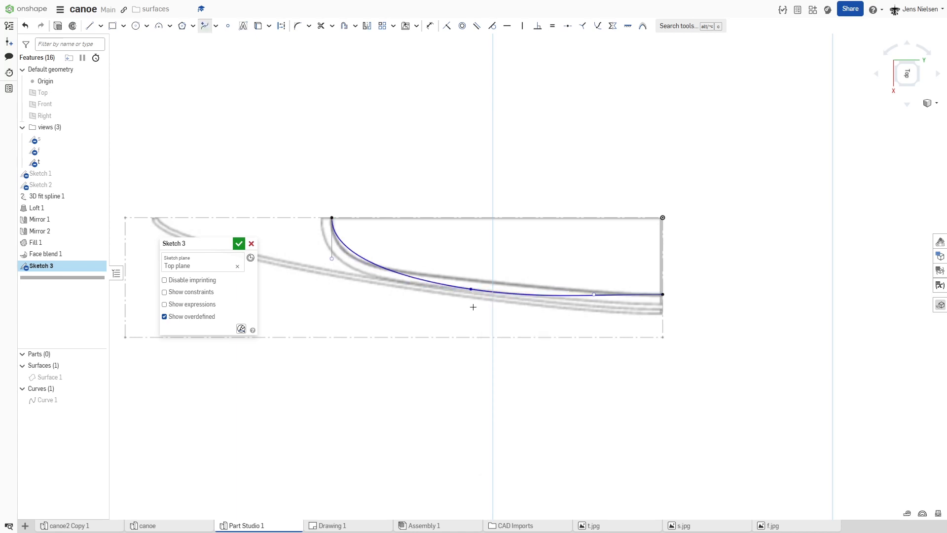
key(Escape)
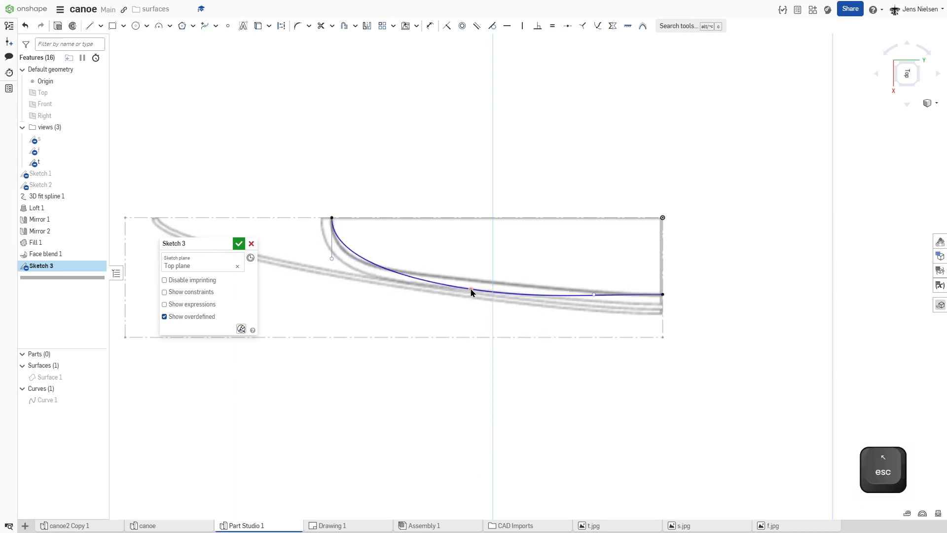
drag(471, 288, 471, 282)
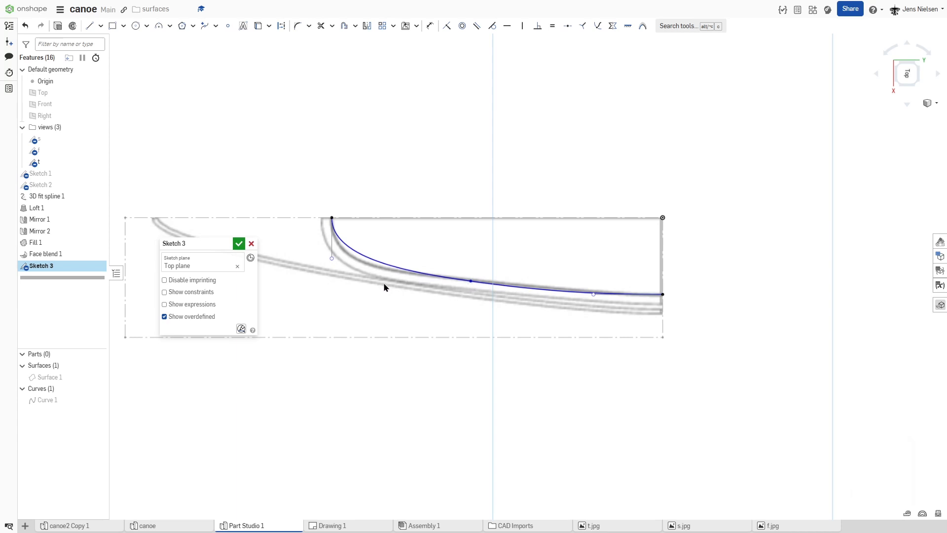
drag(335, 260, 332, 269)
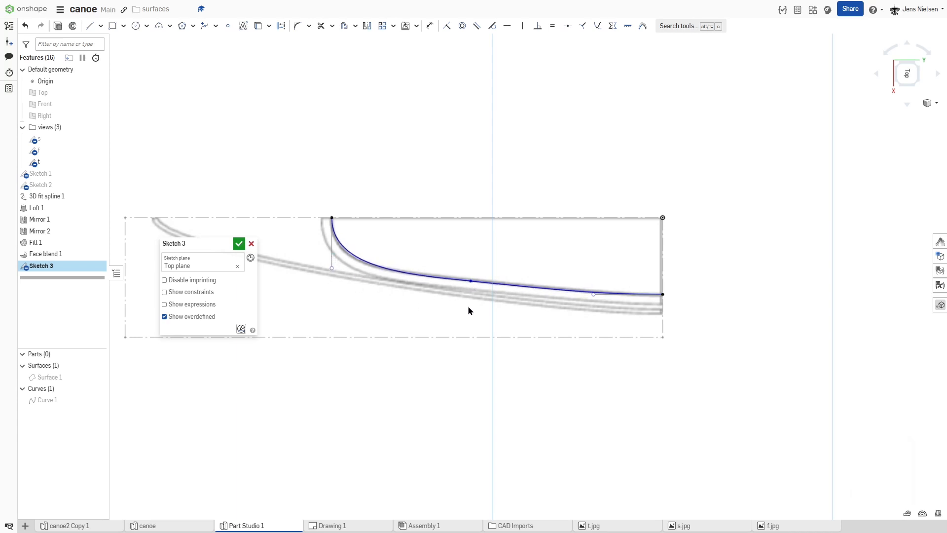
drag(470, 282, 450, 283)
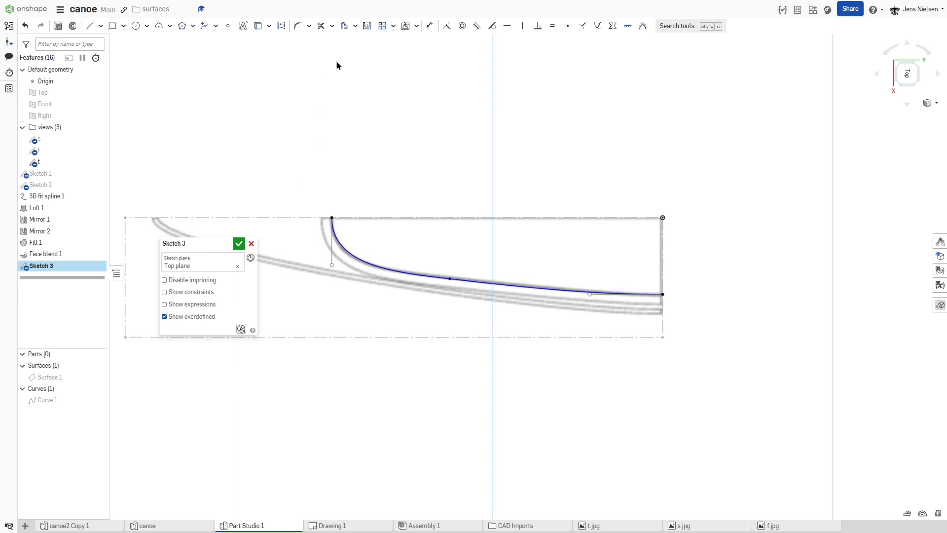
Step: Mirror the spline across the horizontal centreline of the reference sketch
click(367, 28)
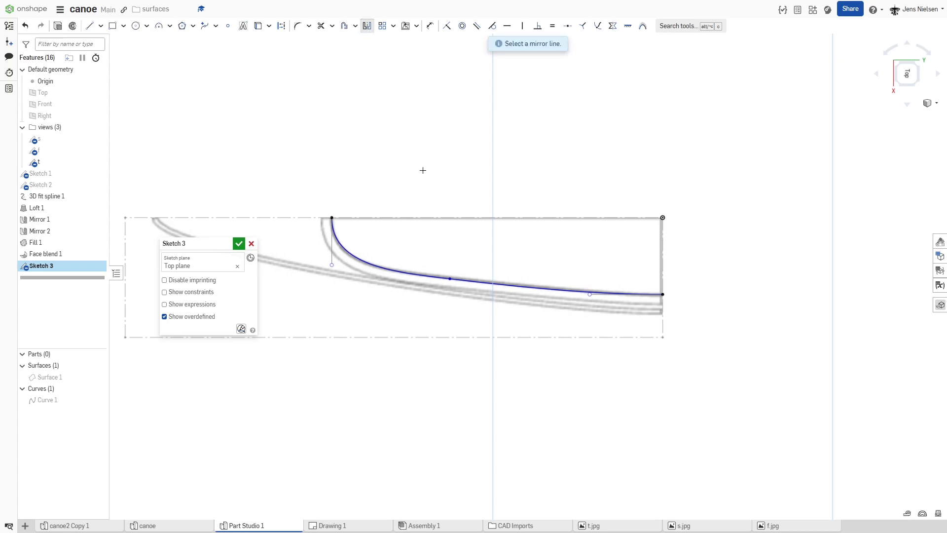
click(429, 217)
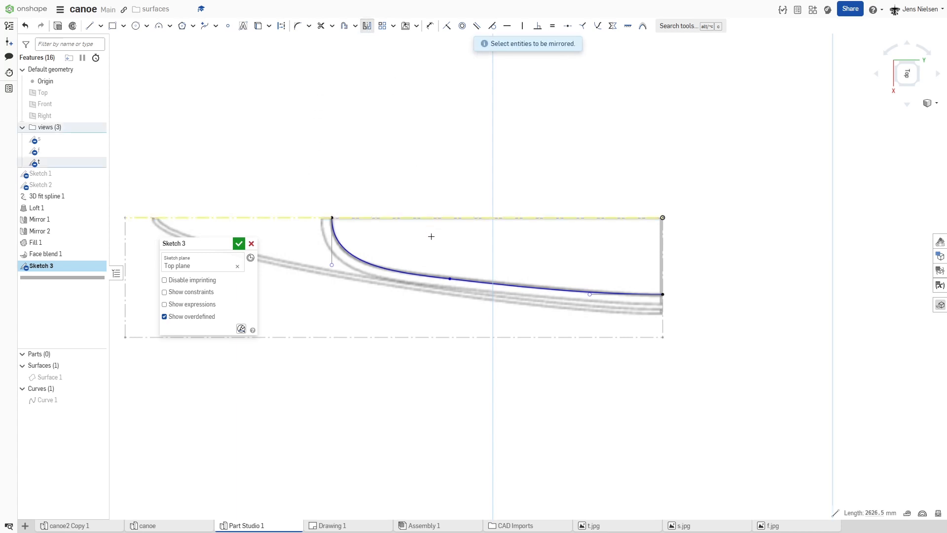
click(411, 272)
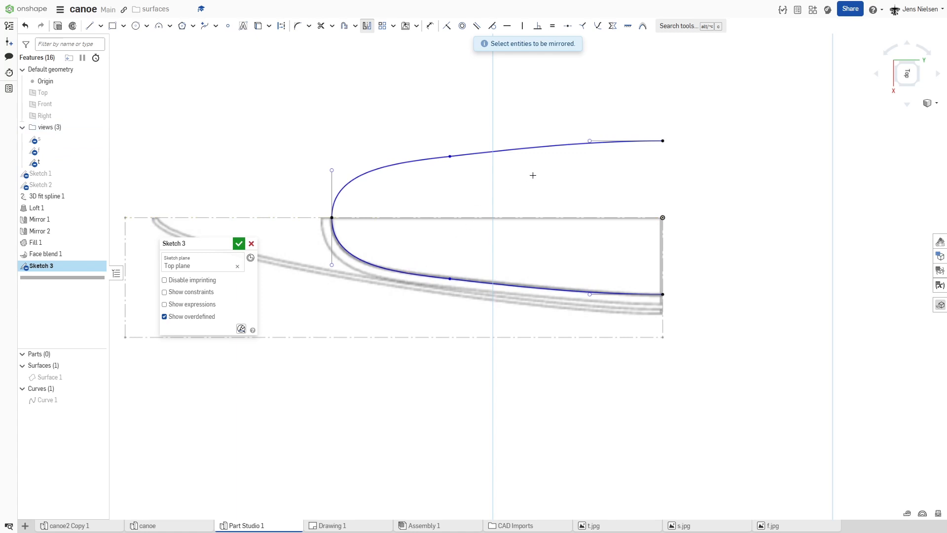
Step: Mirror both splines across the vertical midship line to close the opening outline, and finish the sketch
click(367, 27)
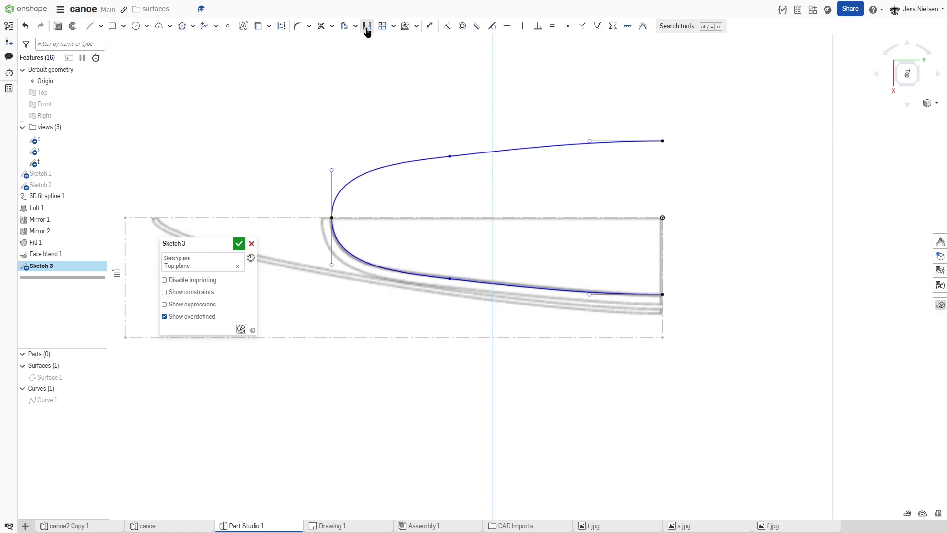
click(367, 28)
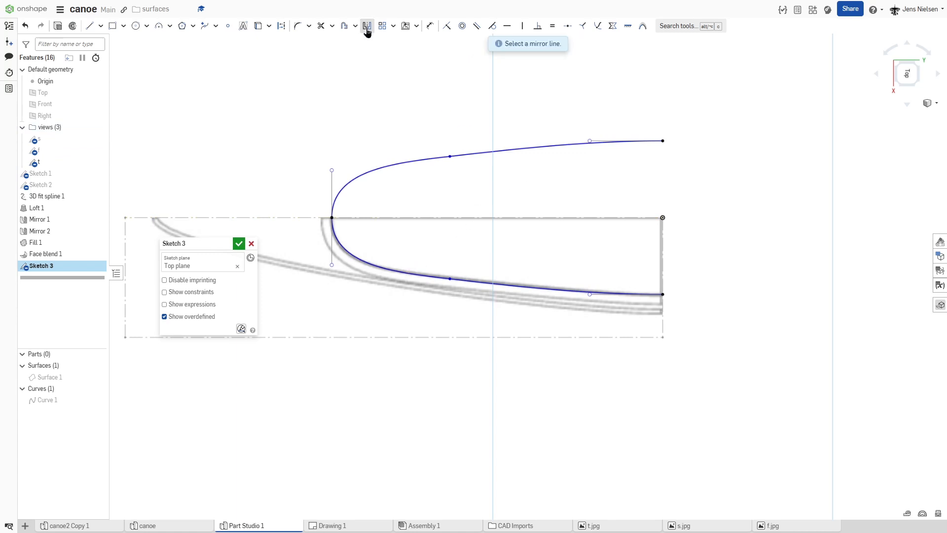
click(661, 253)
click(638, 293)
click(384, 167)
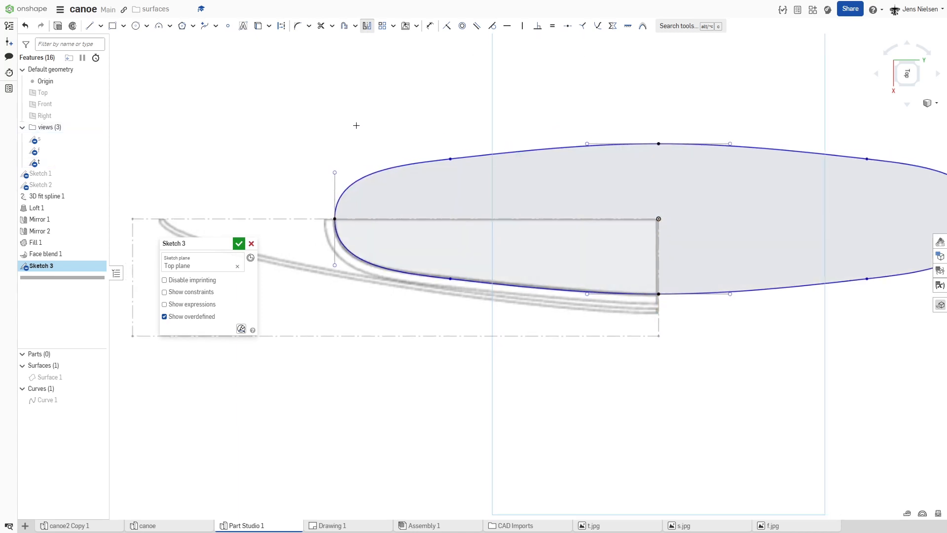
key(f)
click(239, 244)
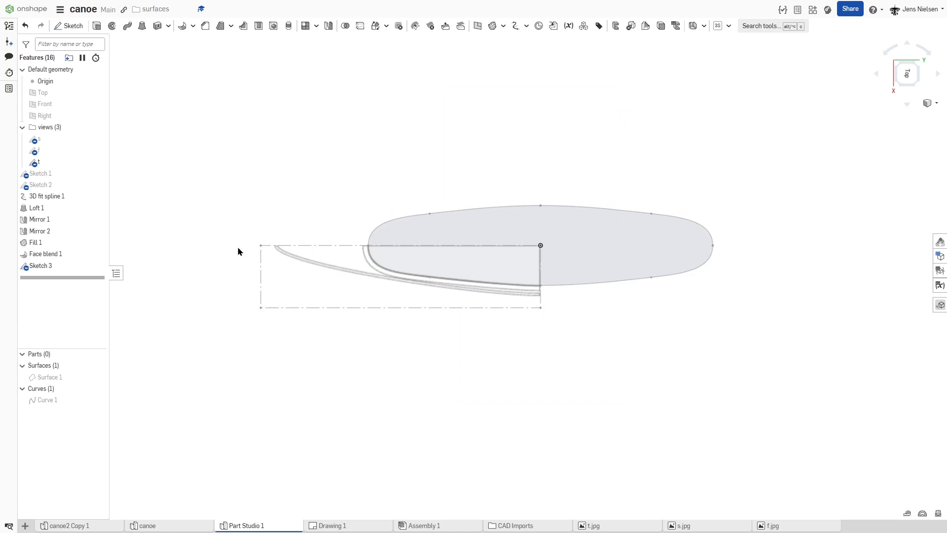
Step: Show Surface 1 again and hide the reference sketch t
click(98, 377)
scroll(281, 152, down, 3)
right_drag(280, 156, 275, 124)
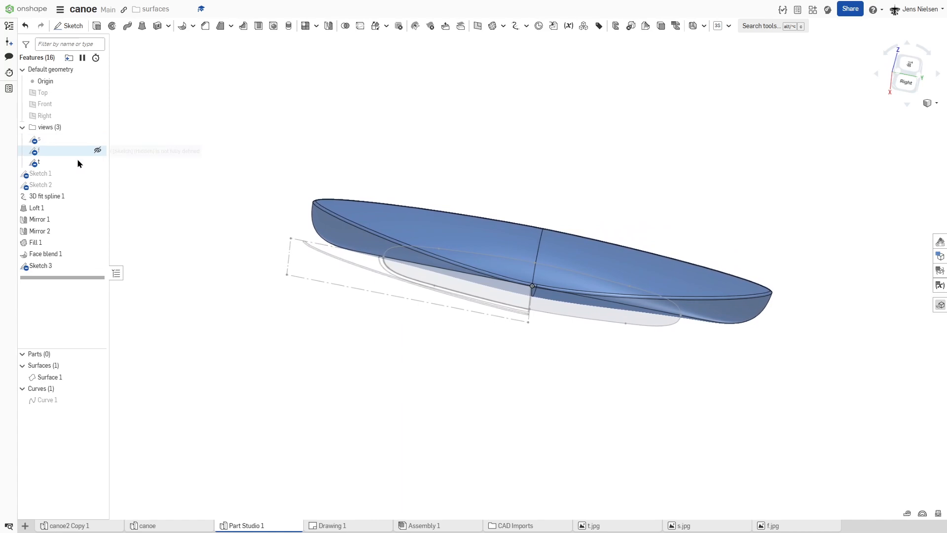
click(101, 162)
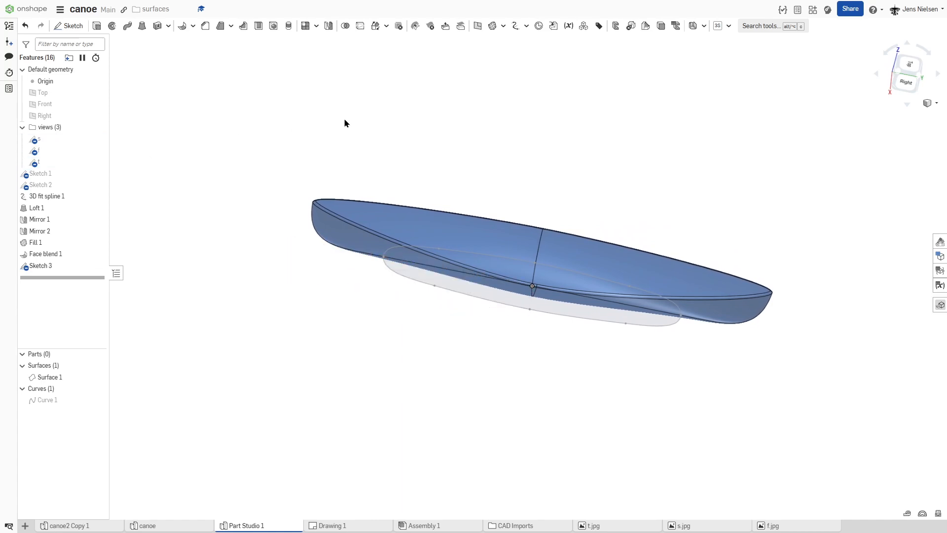
scroll(345, 120, up, 2)
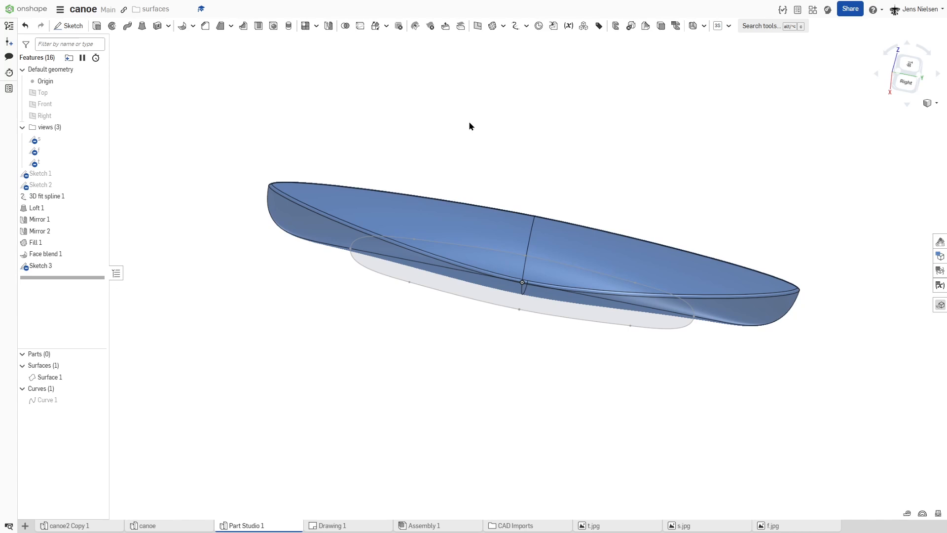
right_drag(469, 126, 465, 140)
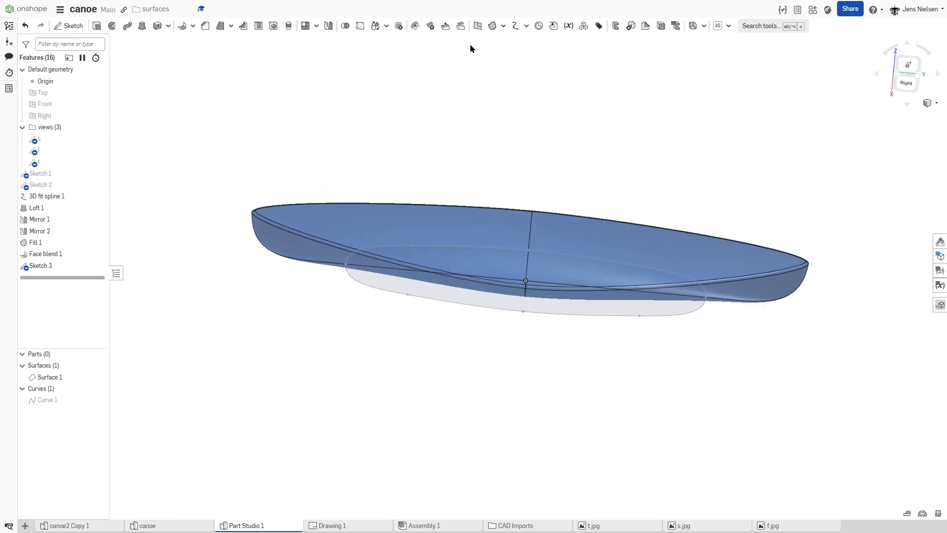
Step: Split the Fill 1 deck face with the edges of Sketch 3, projected along the sketch plane direction
click(360, 26)
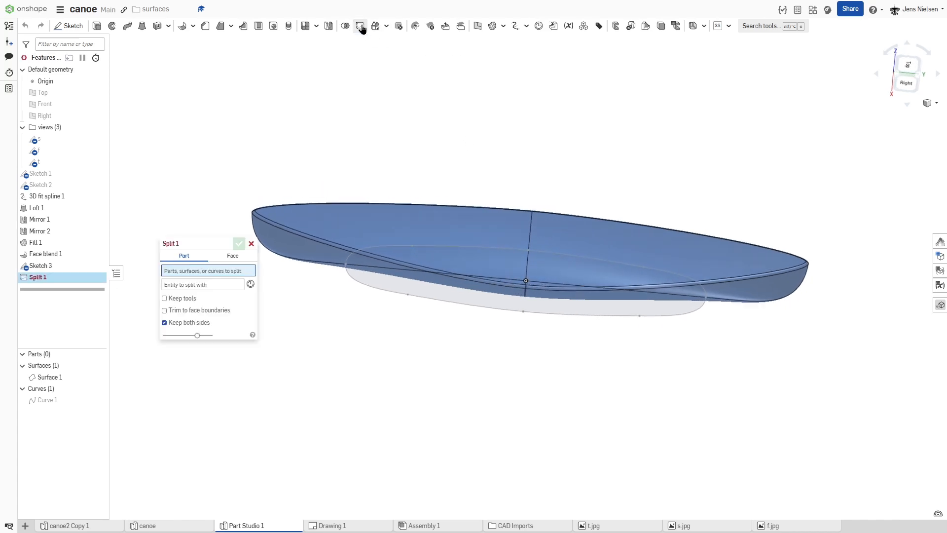
click(240, 261)
click(369, 233)
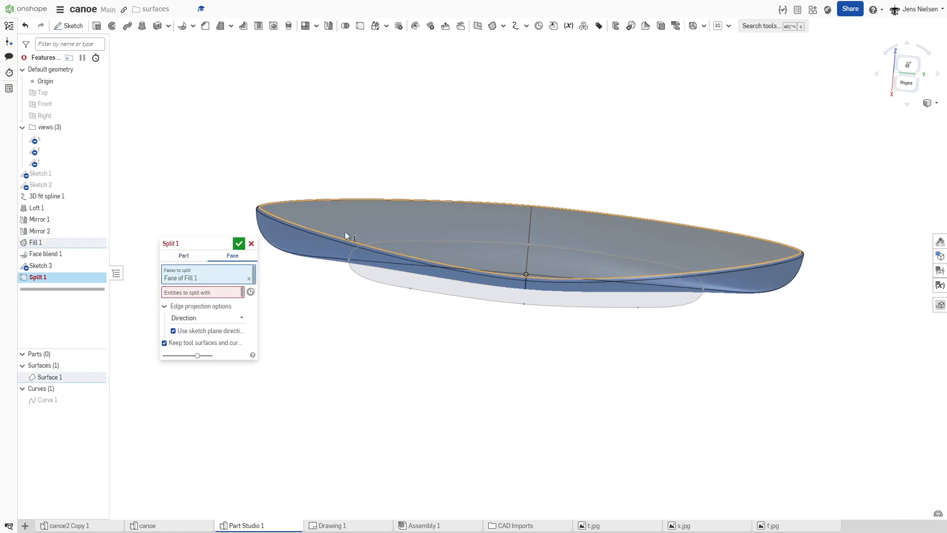
click(222, 294)
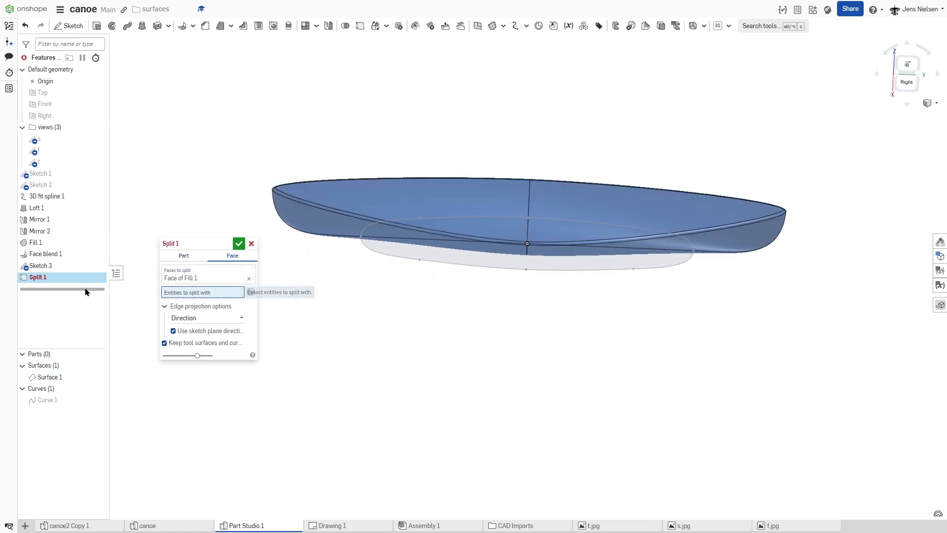
click(49, 267)
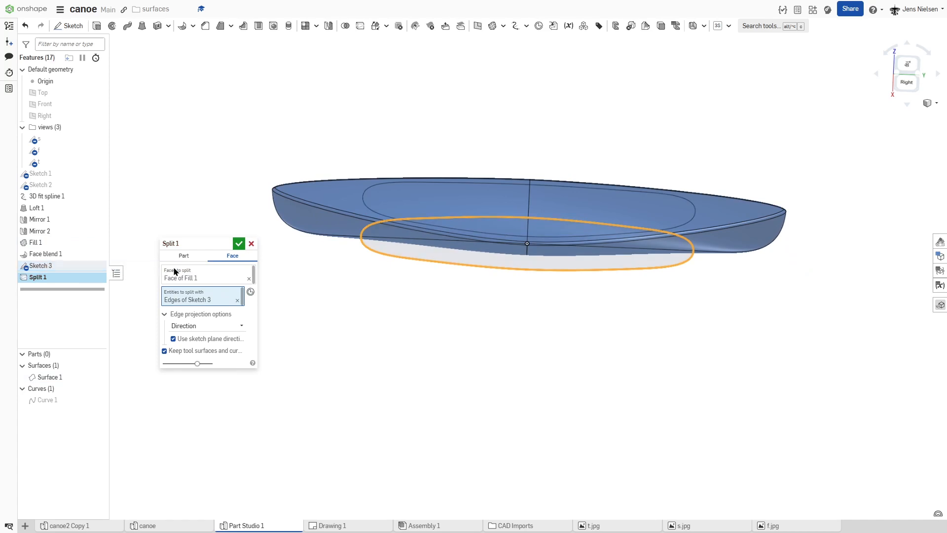
click(239, 244)
Step: Delete the deck face inside the cockpit outline with the Leave open option
key(shift+7)
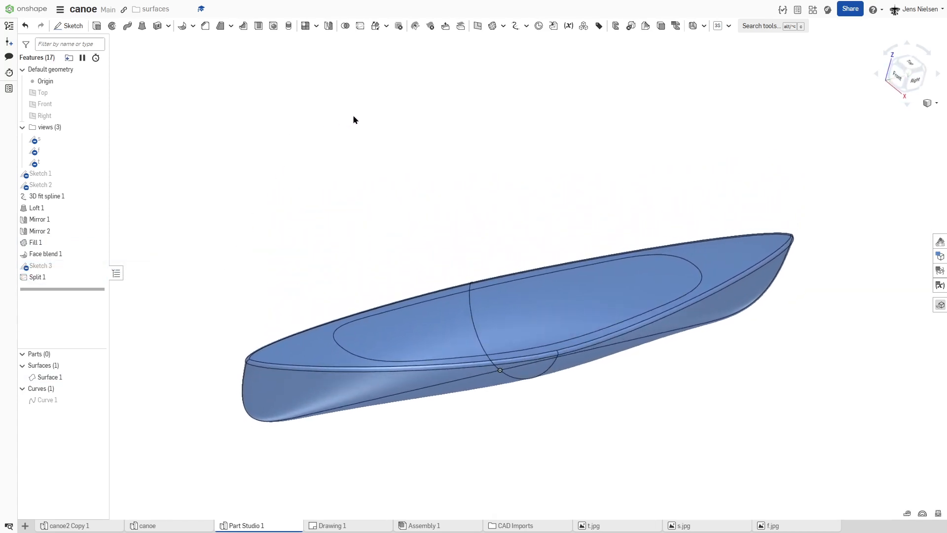
click(432, 27)
click(503, 300)
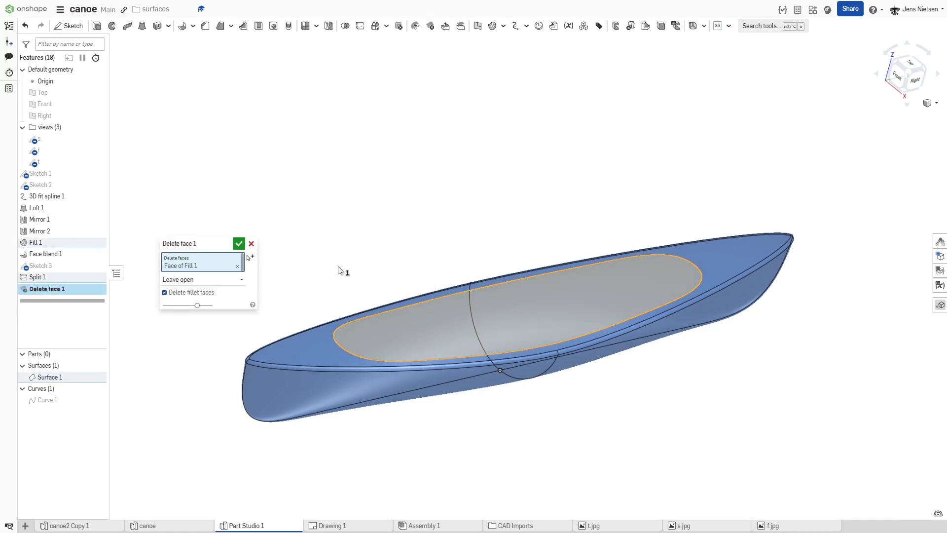
click(238, 243)
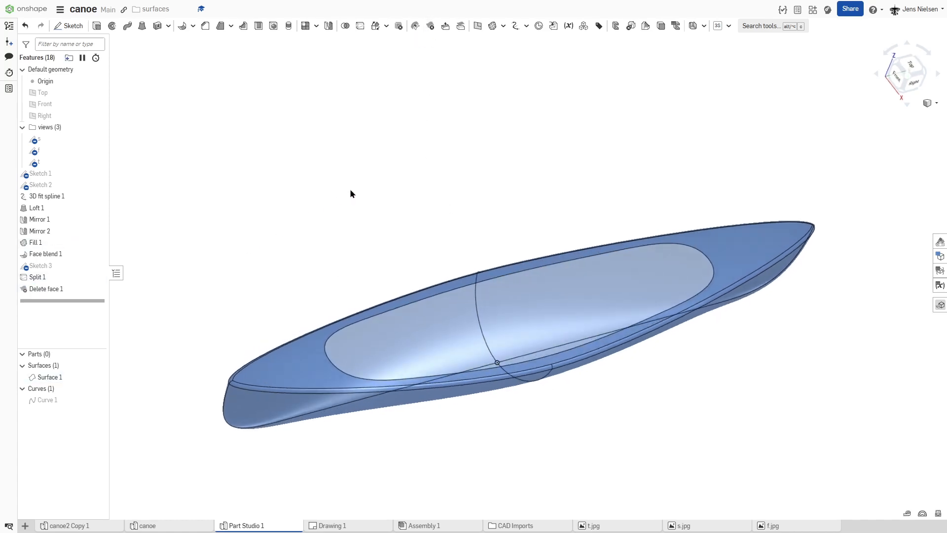
Step: Add a Normal ruled surface with 44 mm distance along all four cockpit opening edges, flipped to rise above the deck and merged with the hull surface
key(shift+4)
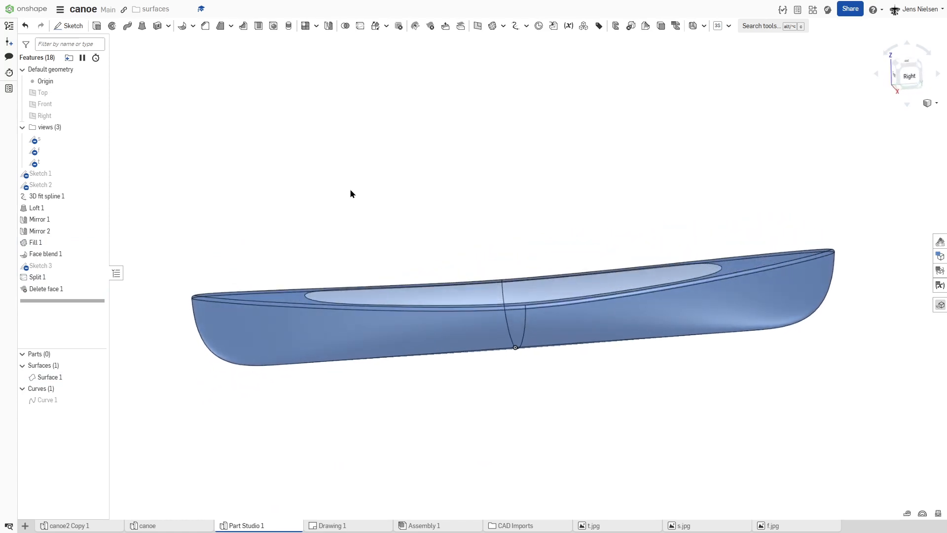
click(504, 28)
click(517, 97)
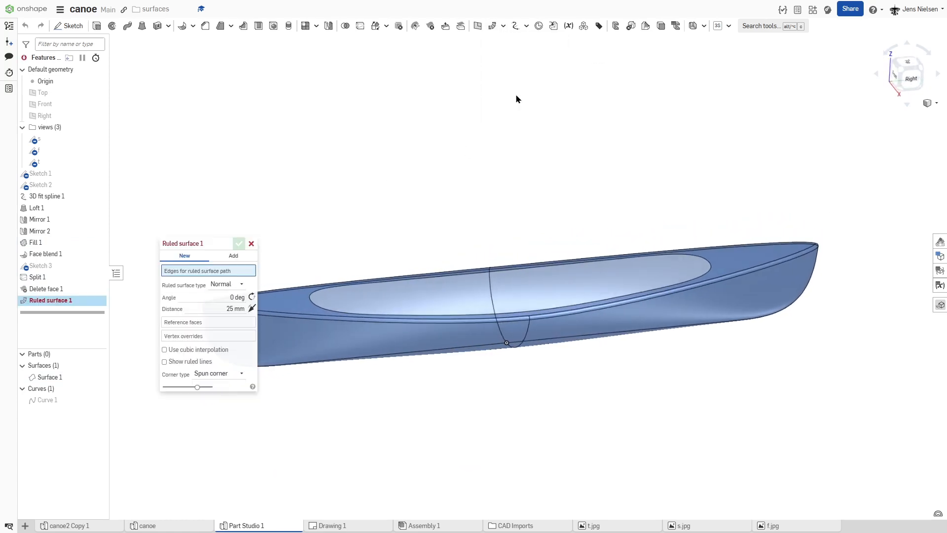
click(230, 308)
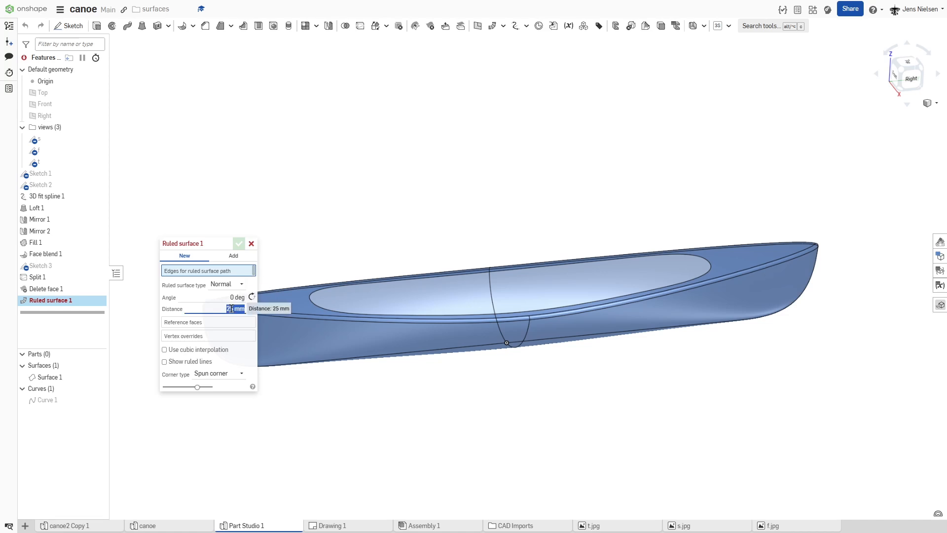
text(44)
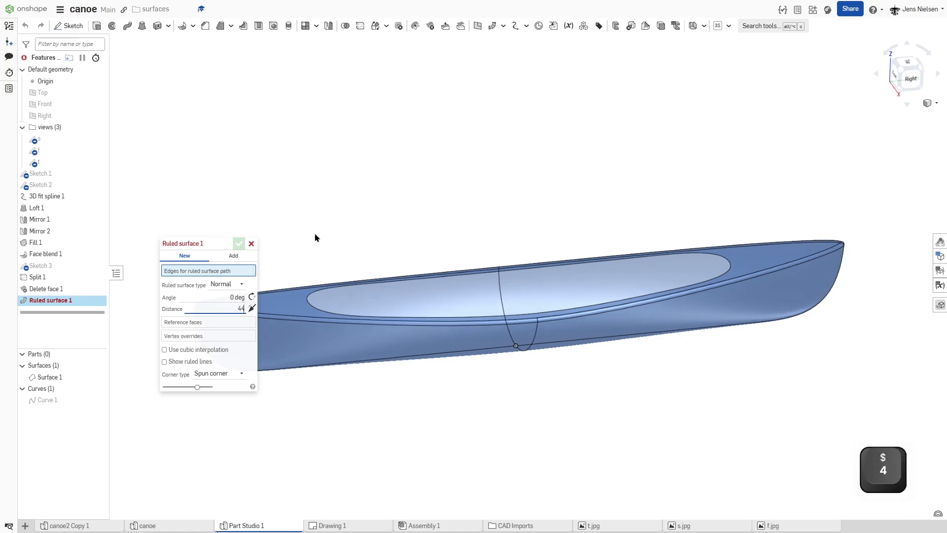
click(314, 304)
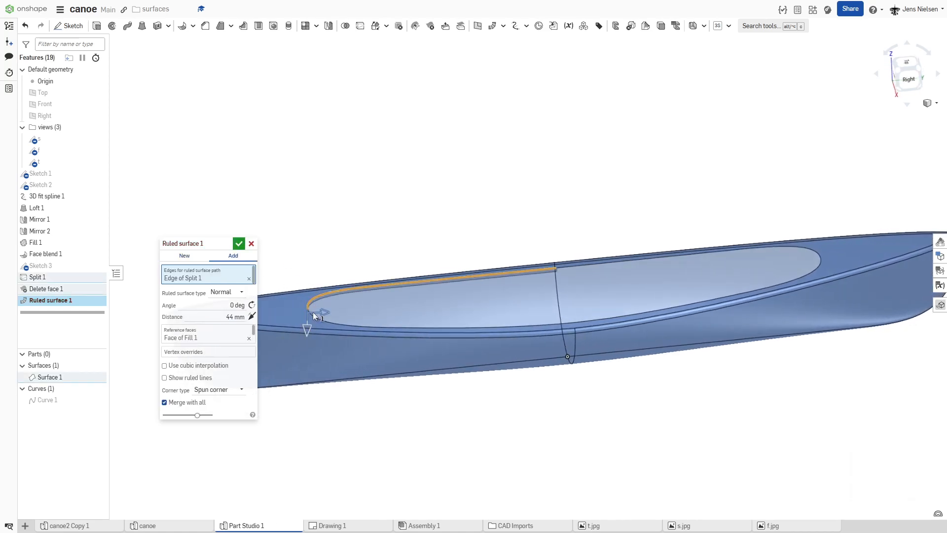
click(365, 322)
click(599, 319)
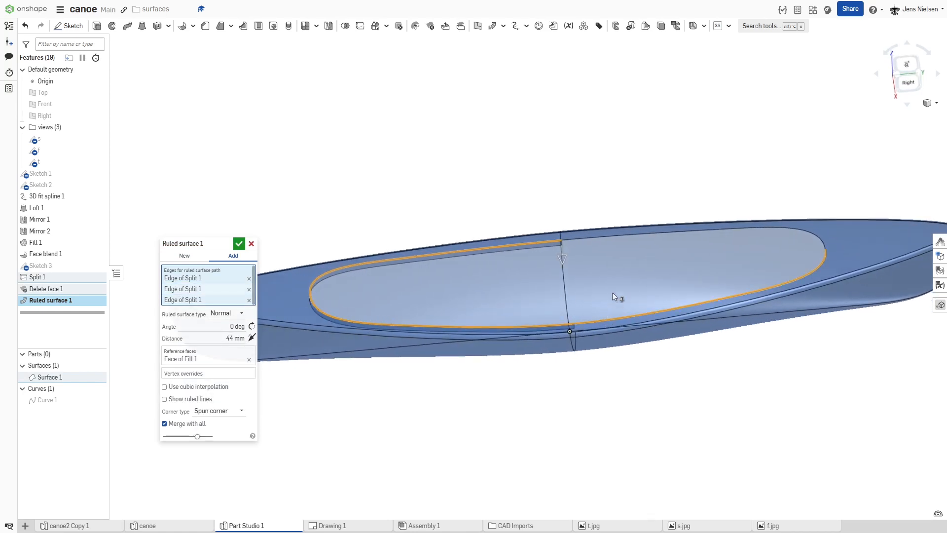
click(597, 237)
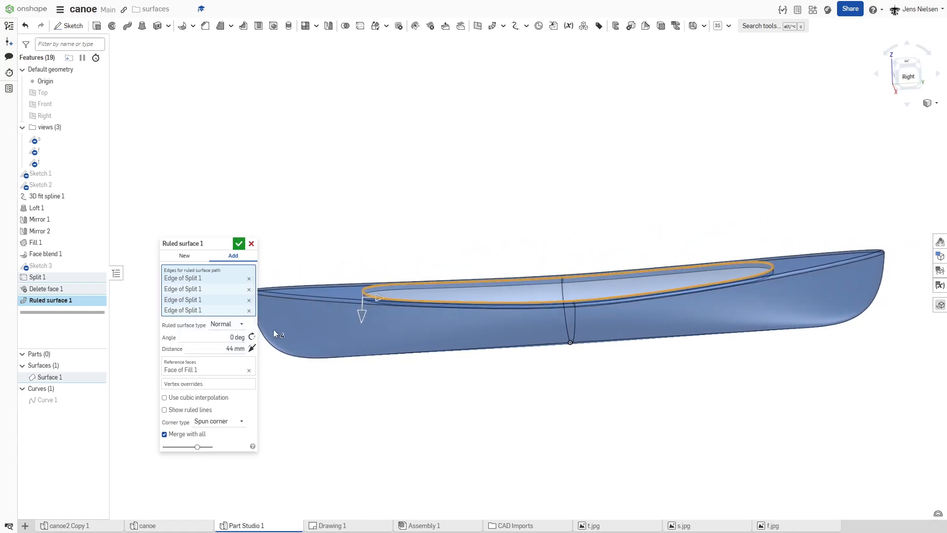
click(252, 349)
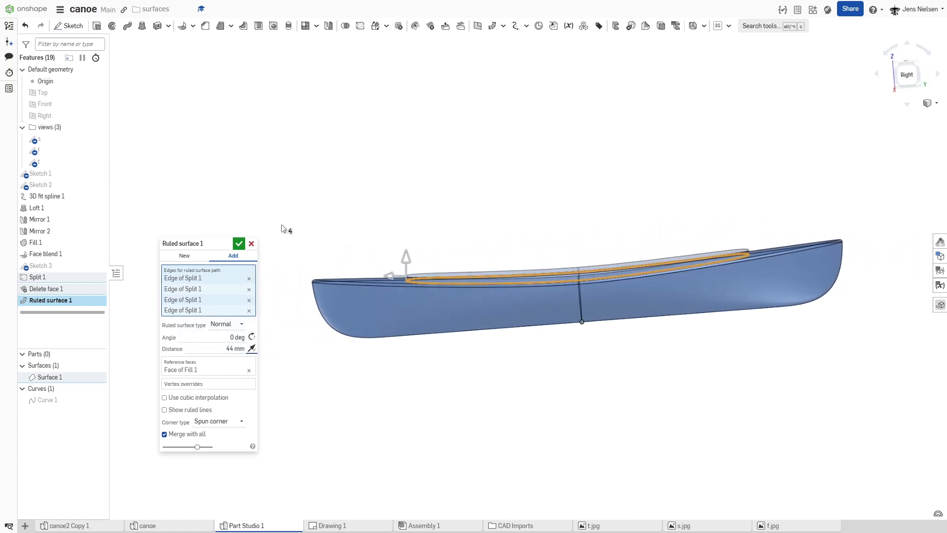
click(239, 244)
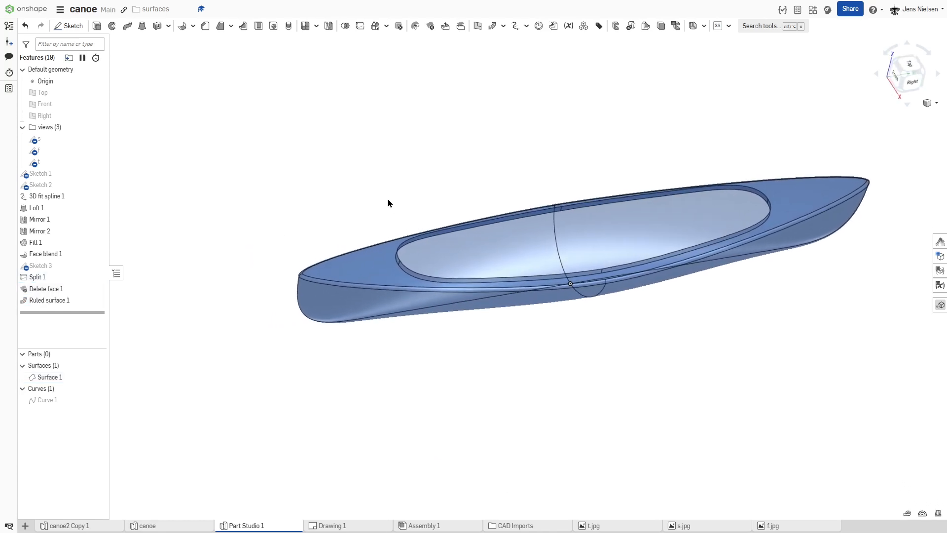
Step: Fillet the edge where the raised rim meets the deck with a 44 mm radius and tangent propagation
click(192, 26)
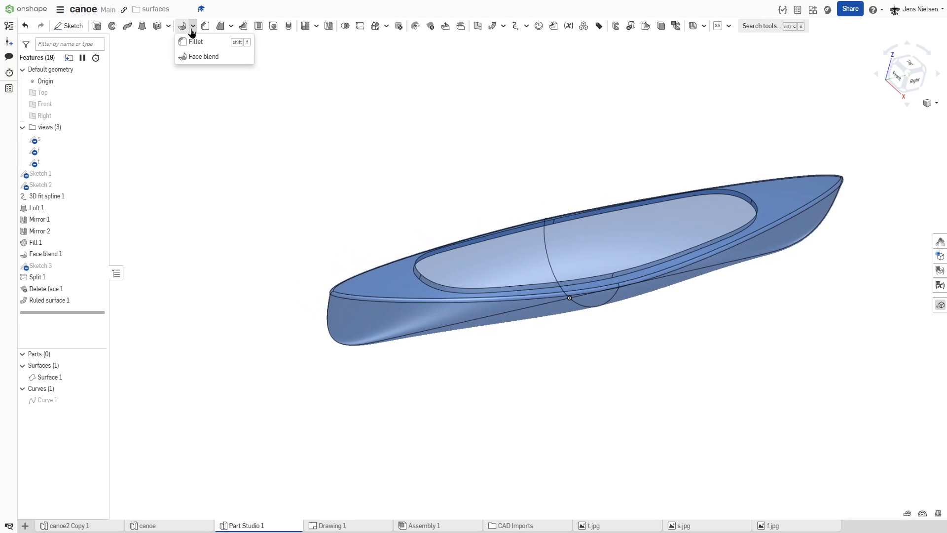
click(199, 57)
click(193, 26)
click(193, 40)
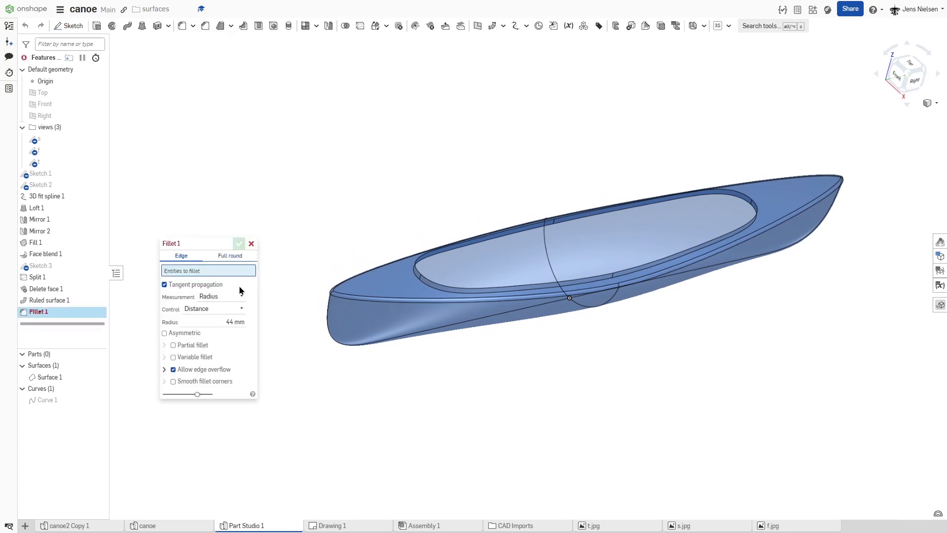
scroll(419, 284, up, 5)
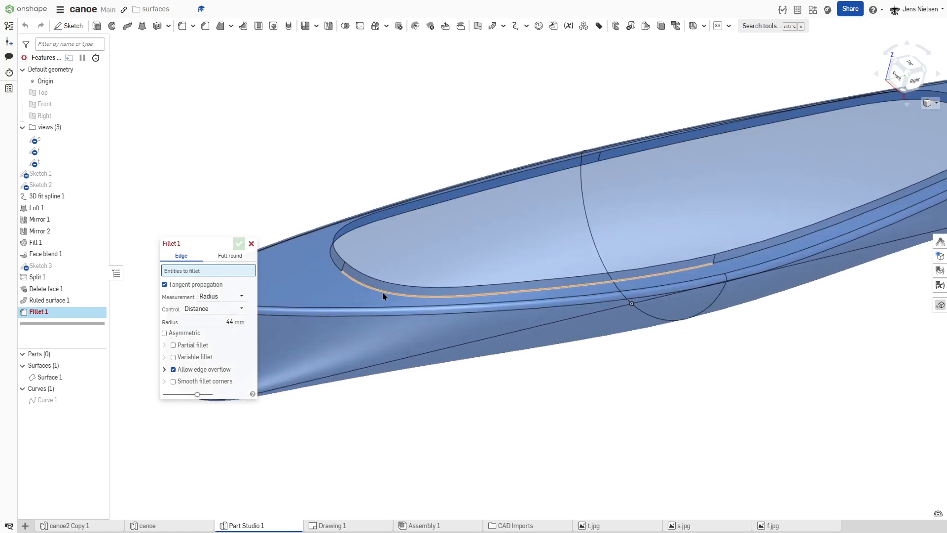
click(383, 293)
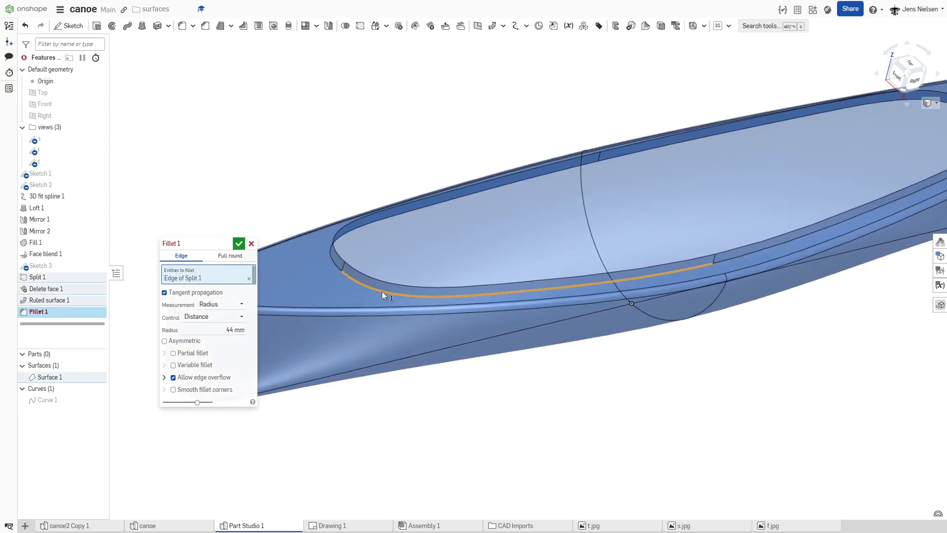
click(239, 243)
scroll(237, 241, down, 3)
scroll(252, 163, down, 2)
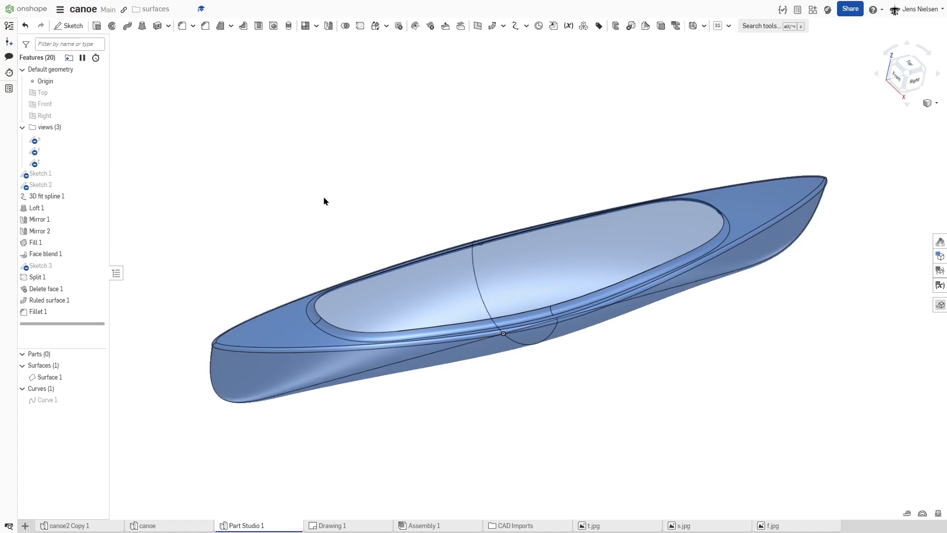
Step: Thicken Surface 1 by 6 mm as a new part, with the thickening direction flipped
click(168, 25)
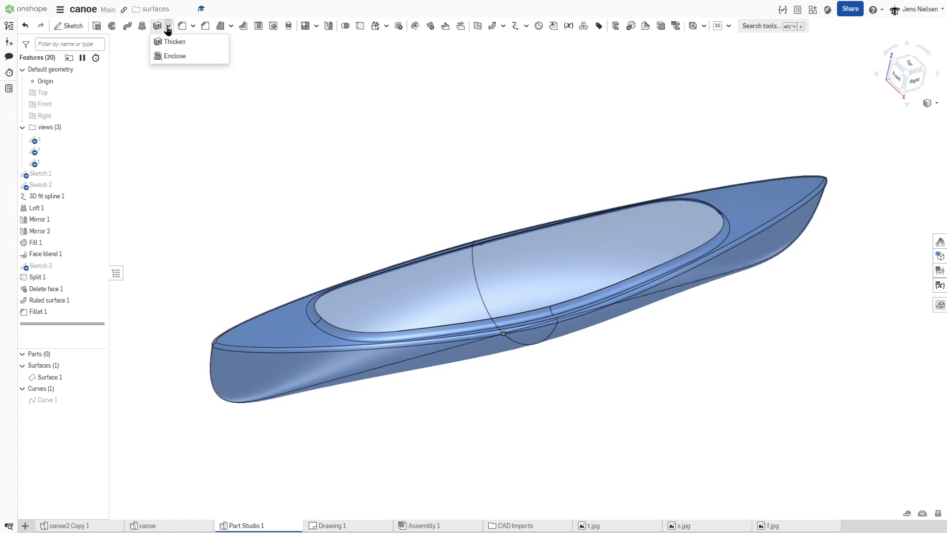
click(173, 40)
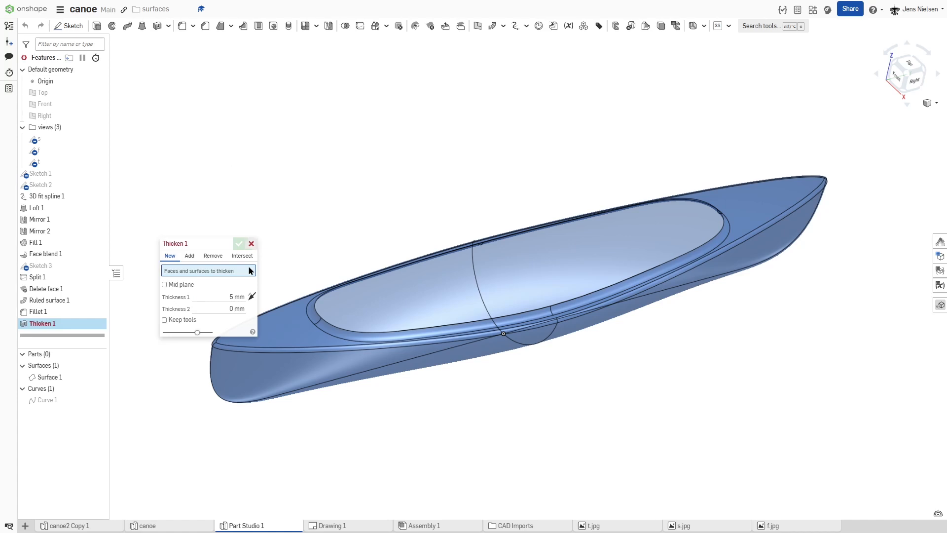
click(236, 297)
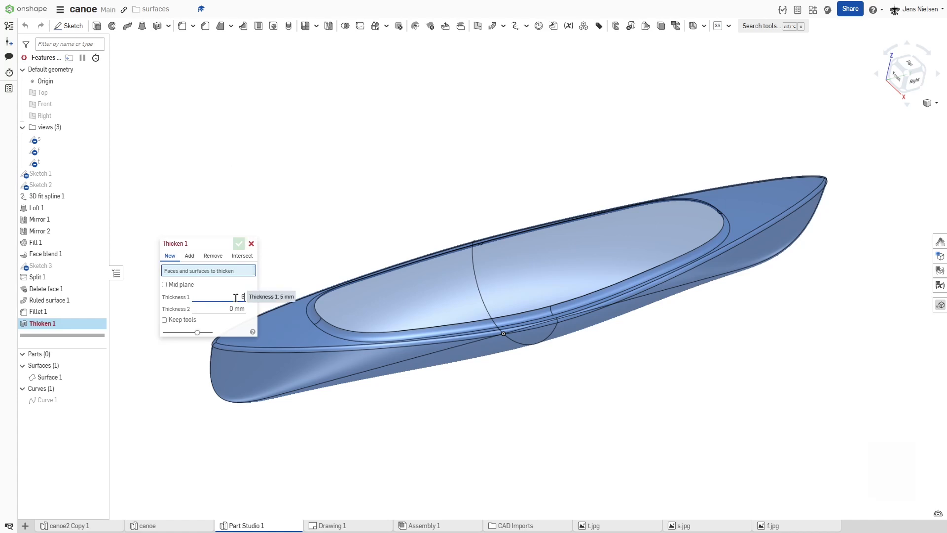
text(6)
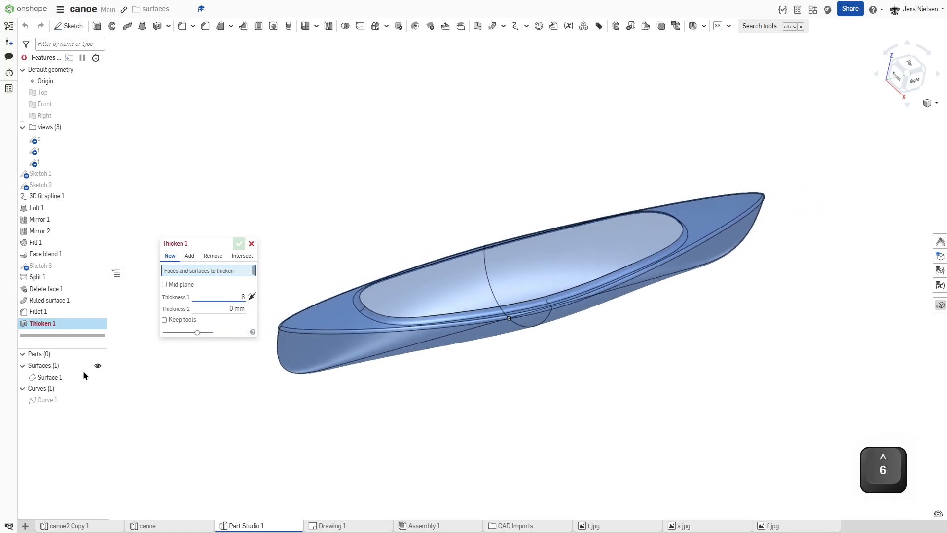
click(57, 378)
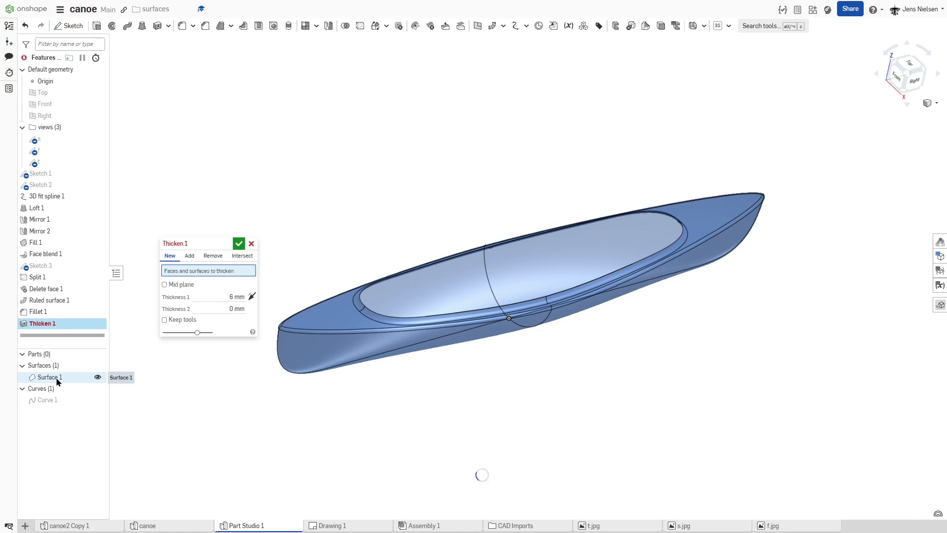
click(57, 377)
right_drag(561, 380, 253, 311)
click(251, 305)
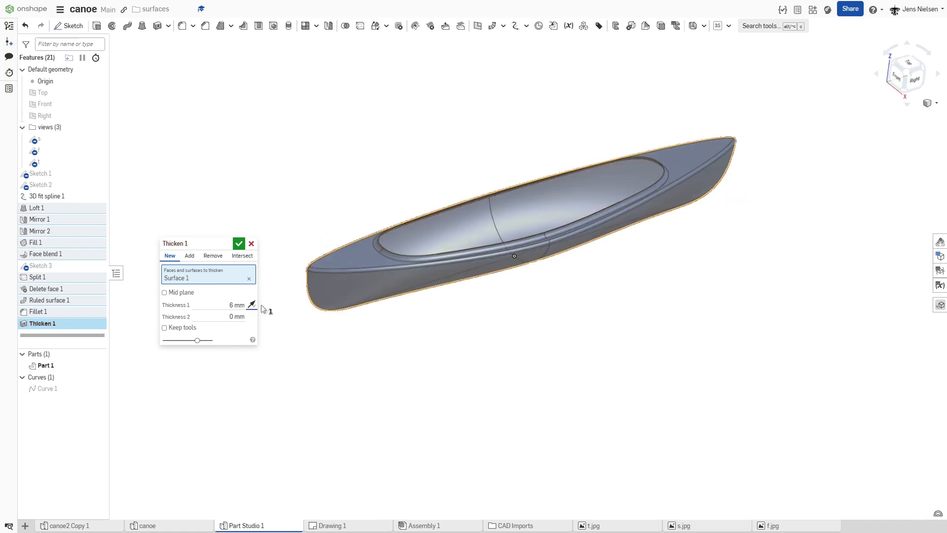
click(239, 243)
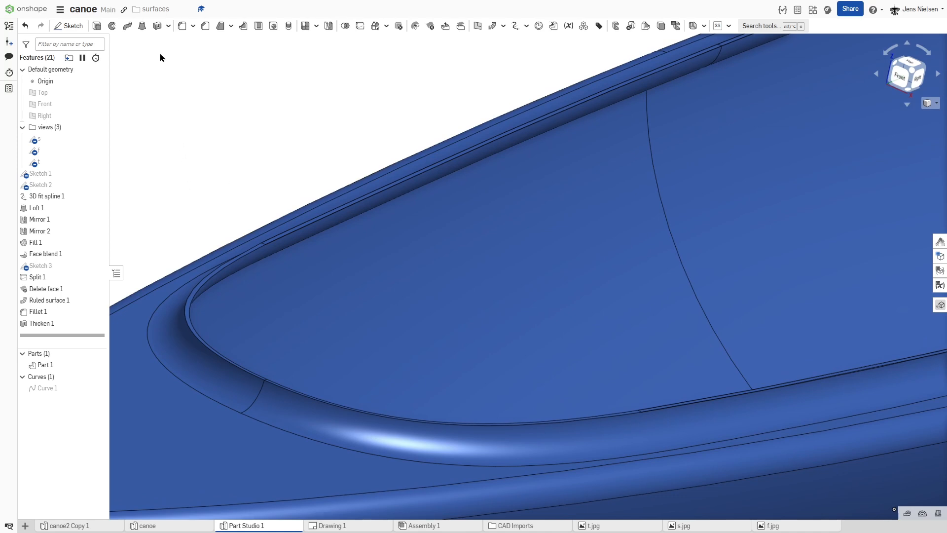
Step: Apply a full round fillet to the thin end face of the cockpit rim, using its outer and inner faces as sides
click(192, 28)
click(194, 39)
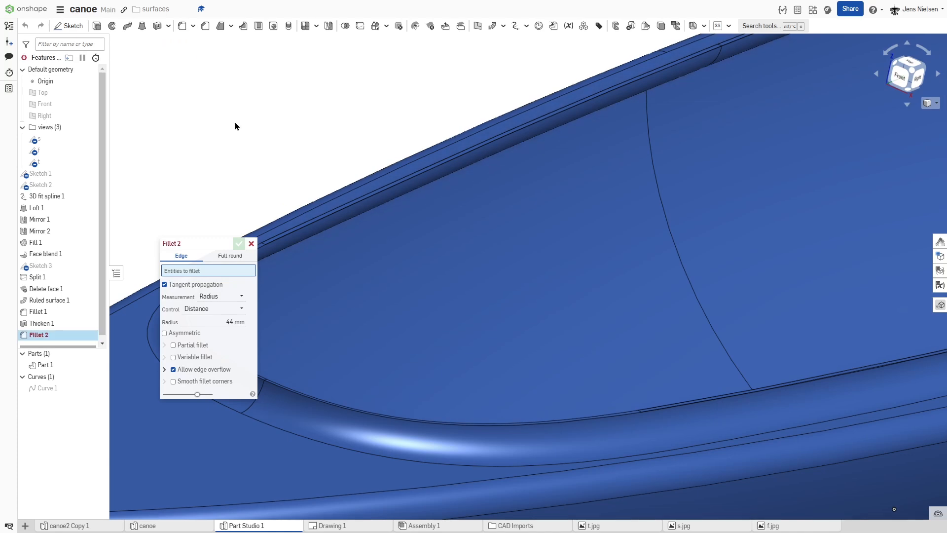
click(230, 255)
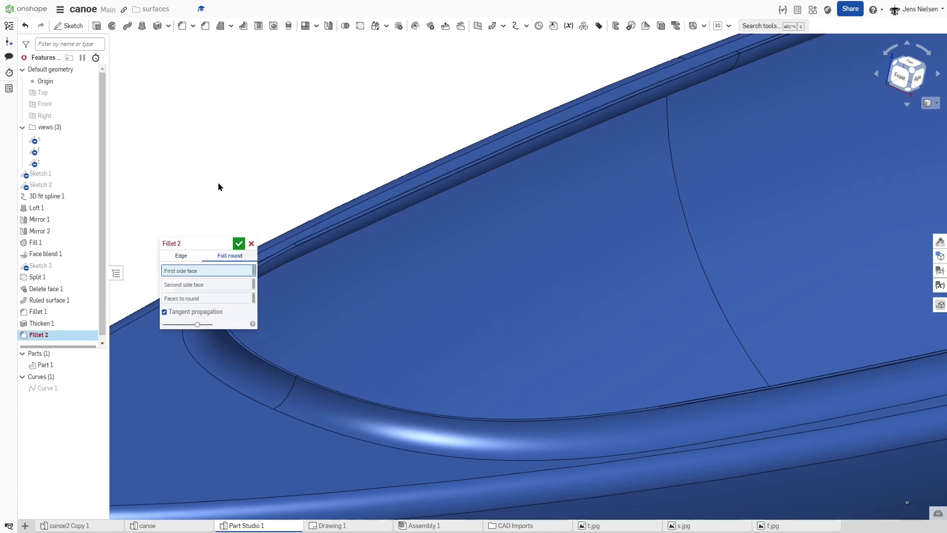
click(363, 338)
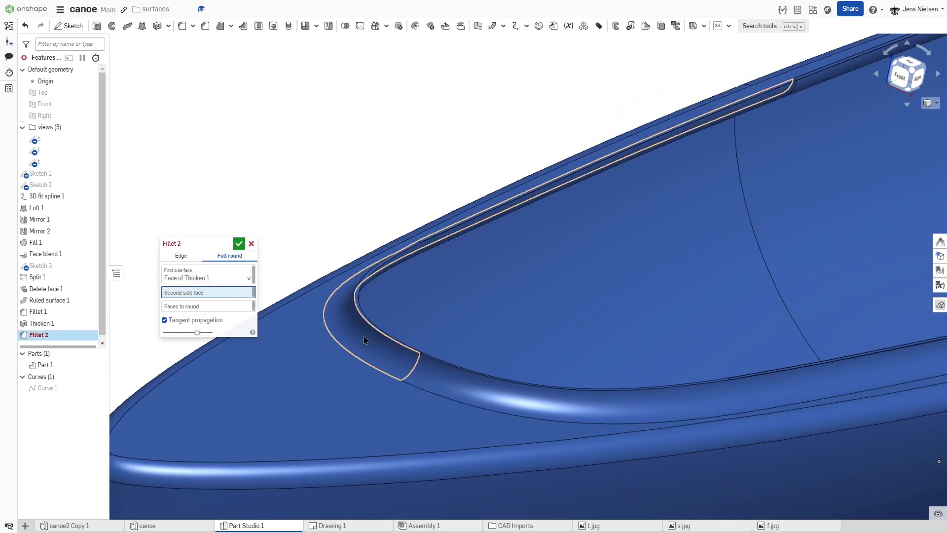
right_drag(369, 333, 347, 338)
click(385, 297)
click(348, 337)
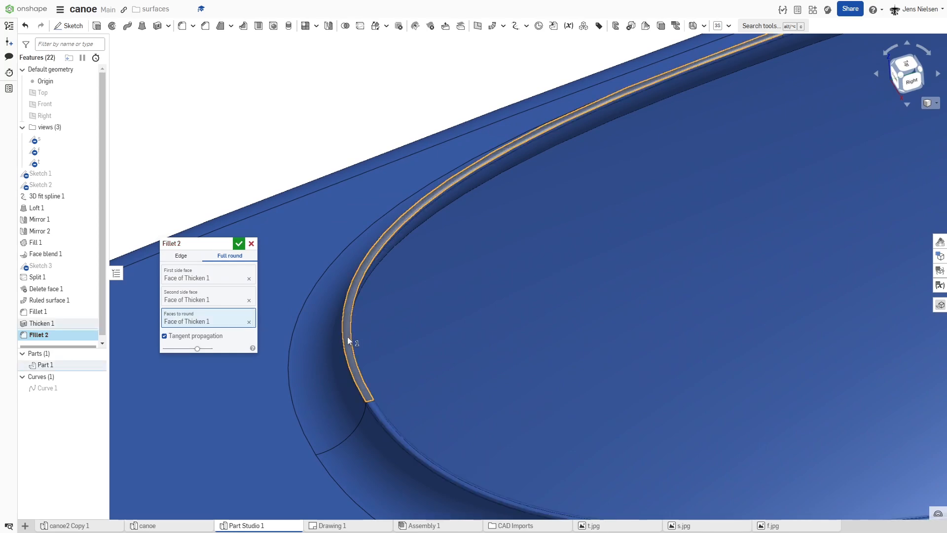
scroll(348, 336, down, 5)
right_drag(398, 370, 567, 348)
scroll(567, 347, down, 3)
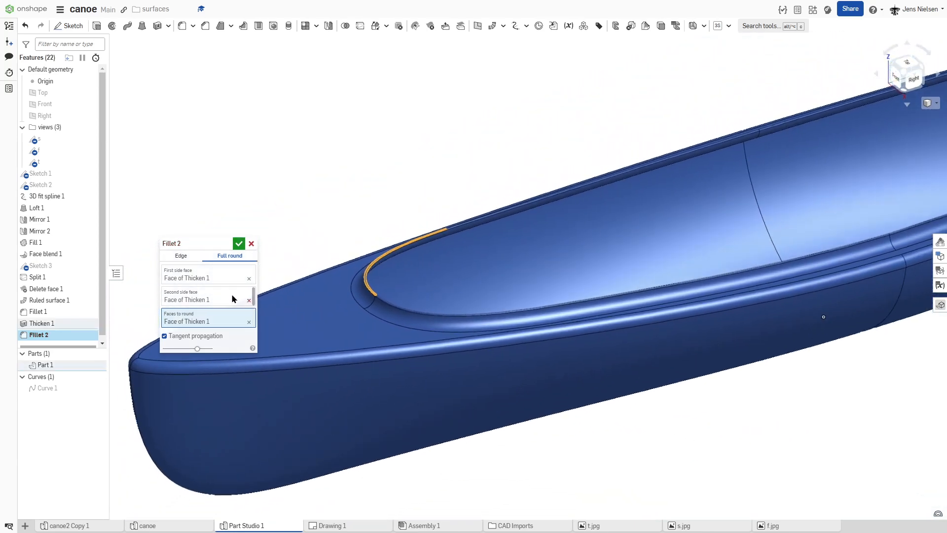
click(239, 244)
right_drag(320, 180, 420, 181)
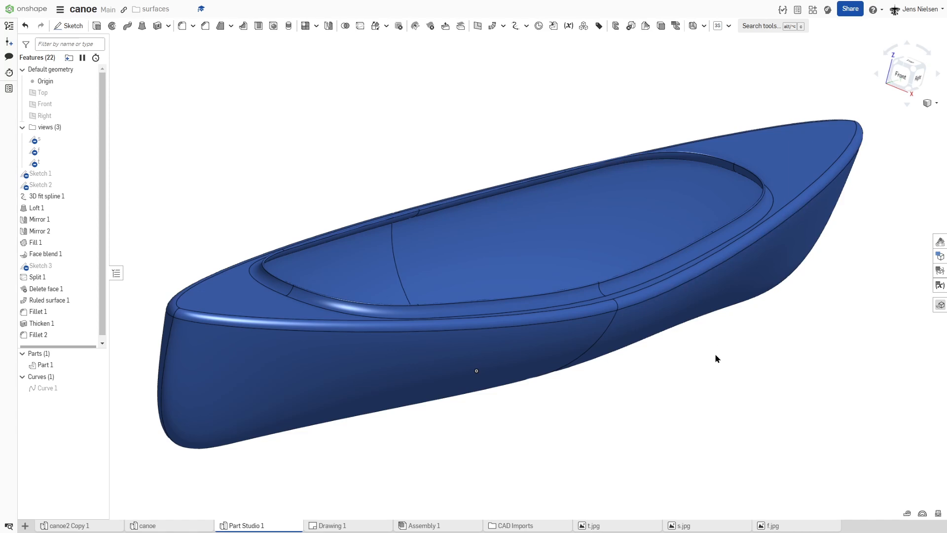
right_drag(715, 355, 715, 355)
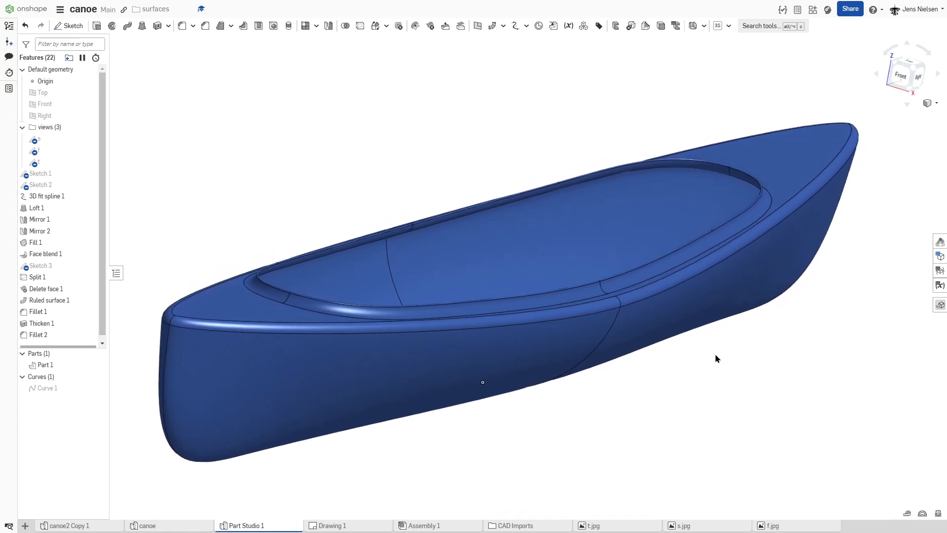